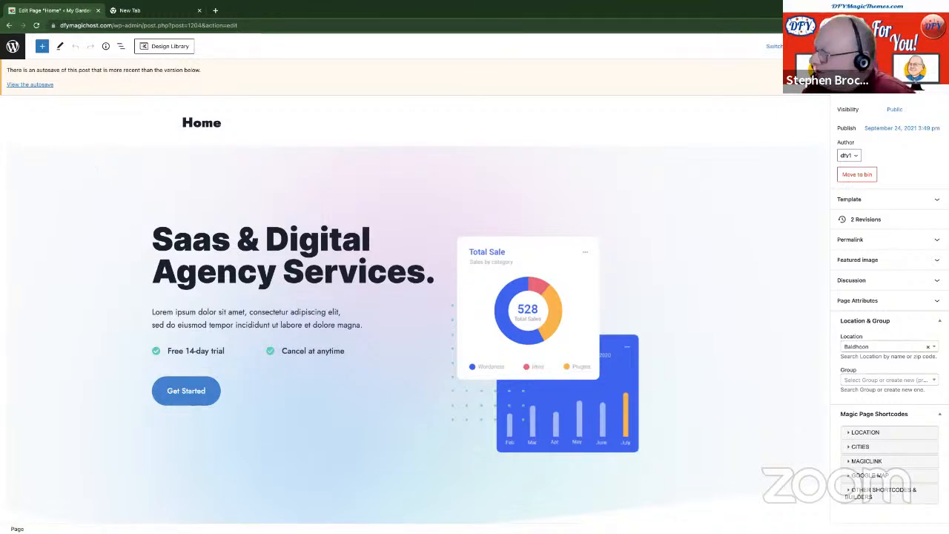
Replace the words of the hero headline with "DFY Magic Themes Hosting", keeping the final period
scroll(345, 155, "down", 1)
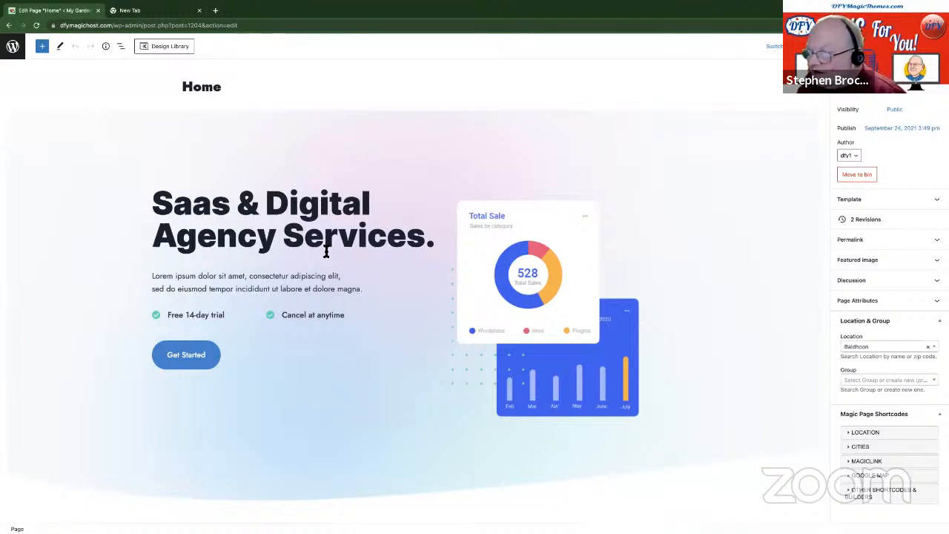
scroll(324, 252, "down", 6)
scroll(324, 257, "up", 6)
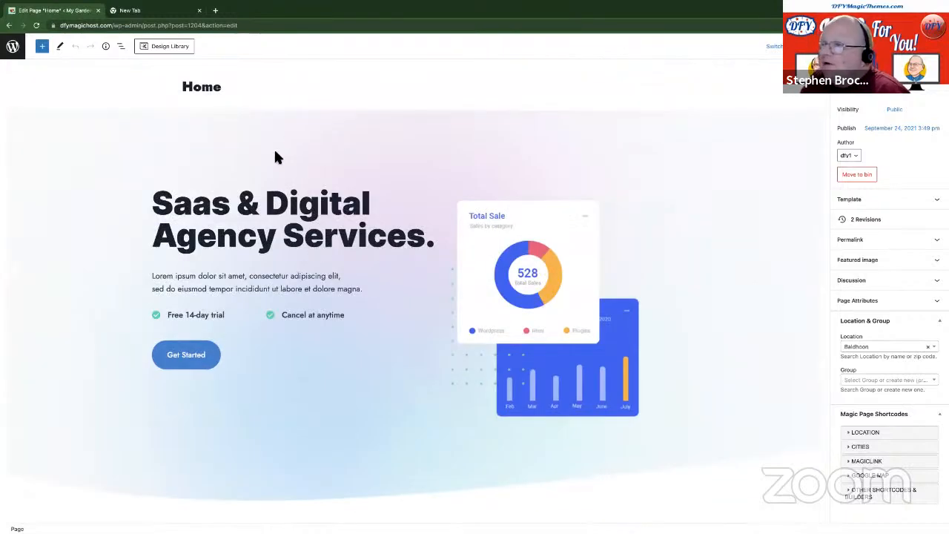
left_click(266, 200)
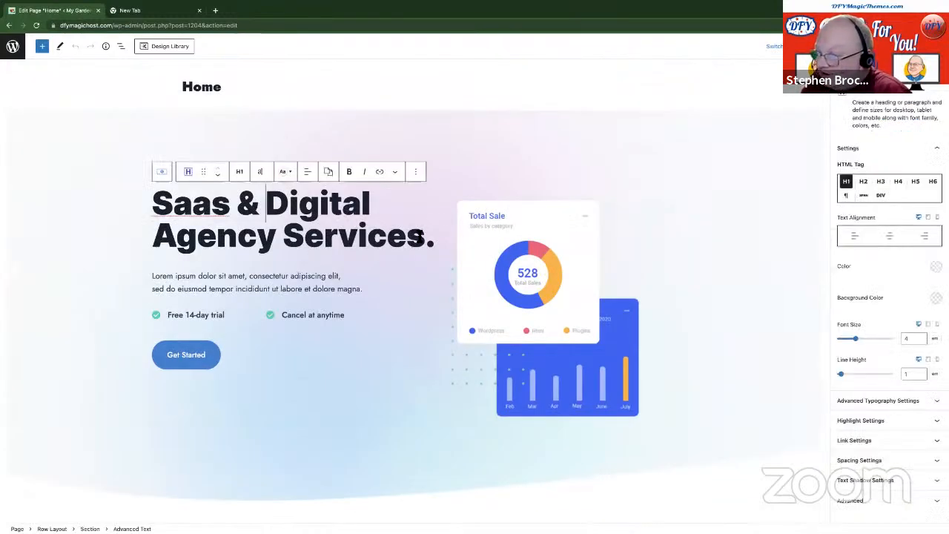
left_click_drag(357, 236, 152, 202)
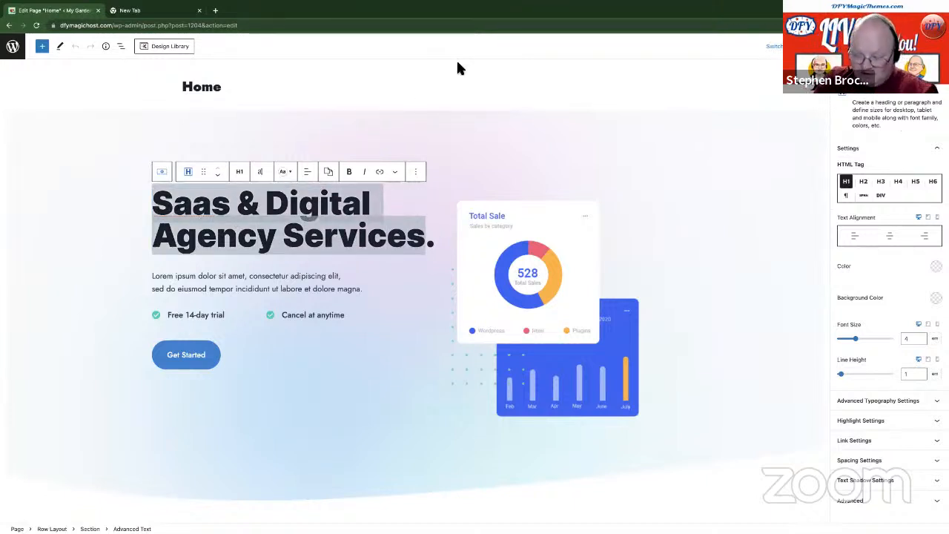
type("DFY ")
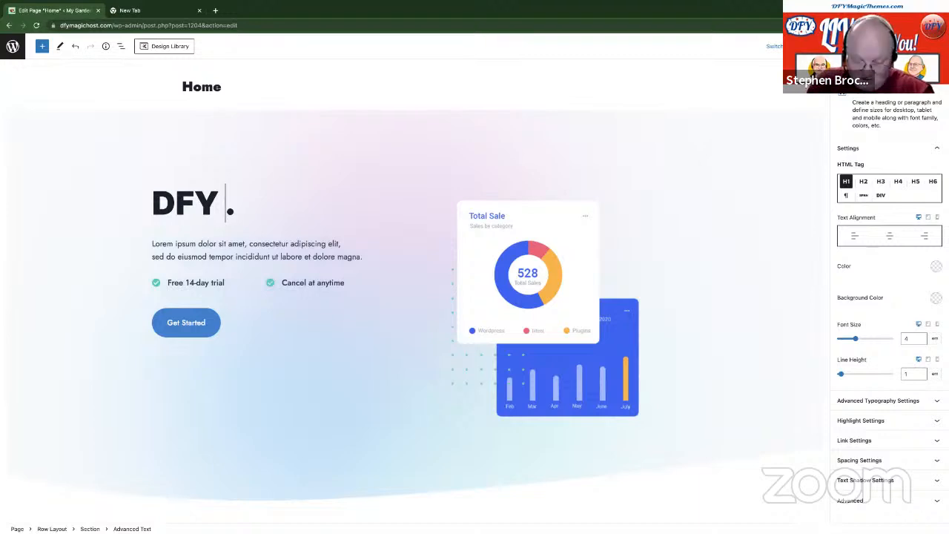
type("Magicv")
key("BackSpace")
type("Theme")
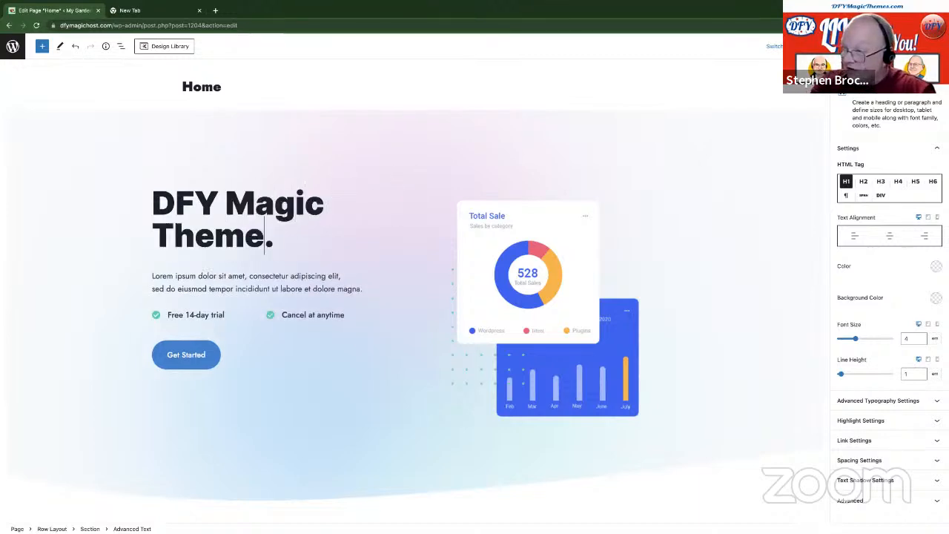
type("s Hosti")
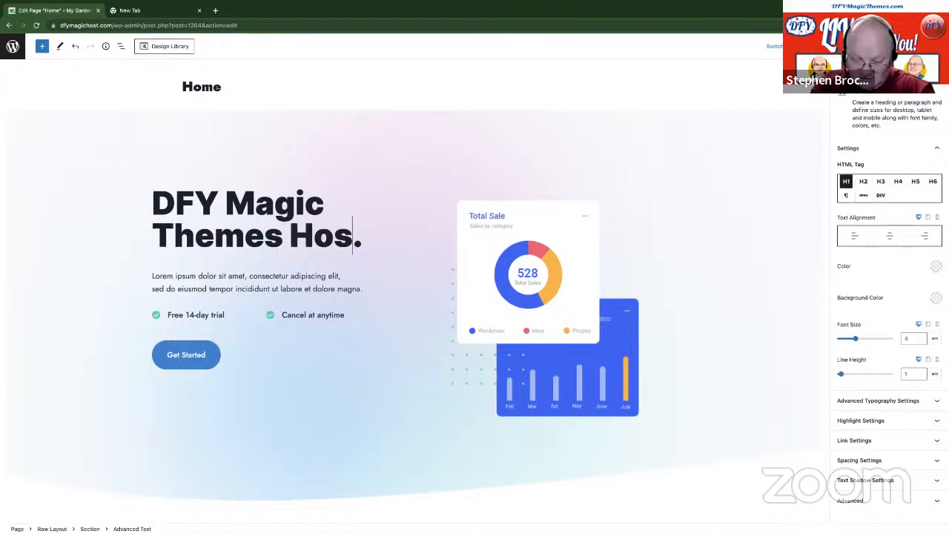
type("ng")
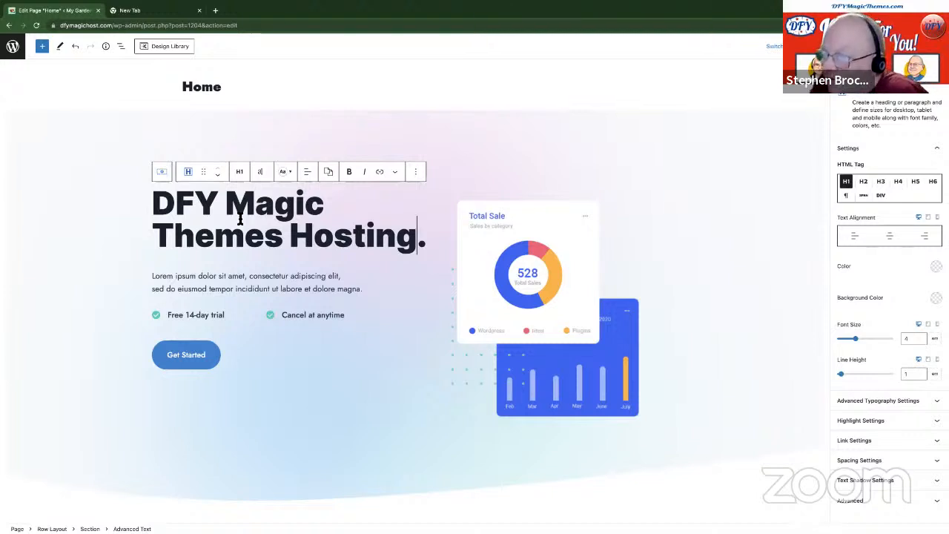
Transform the hero headline from an advanced text block into a Heading block, keeping level H1
left_click(191, 176)
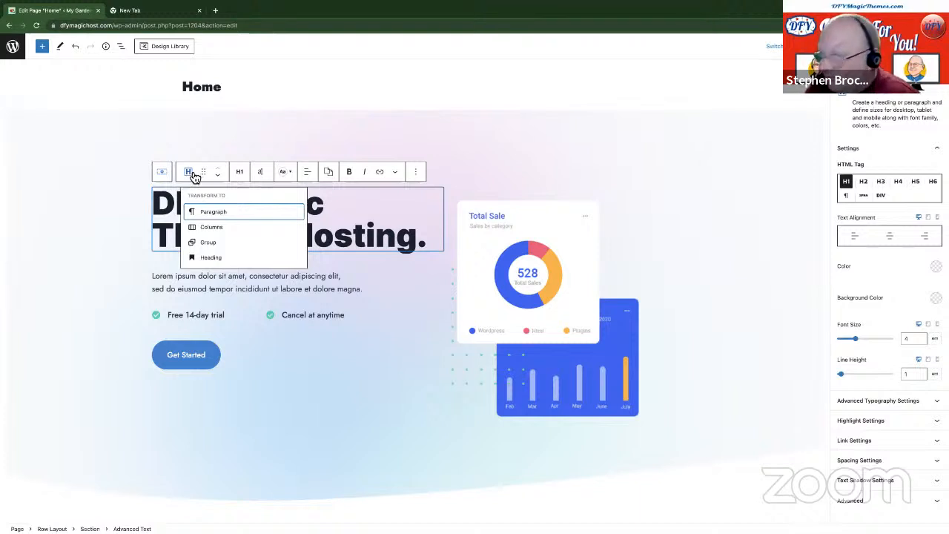
left_click(210, 263)
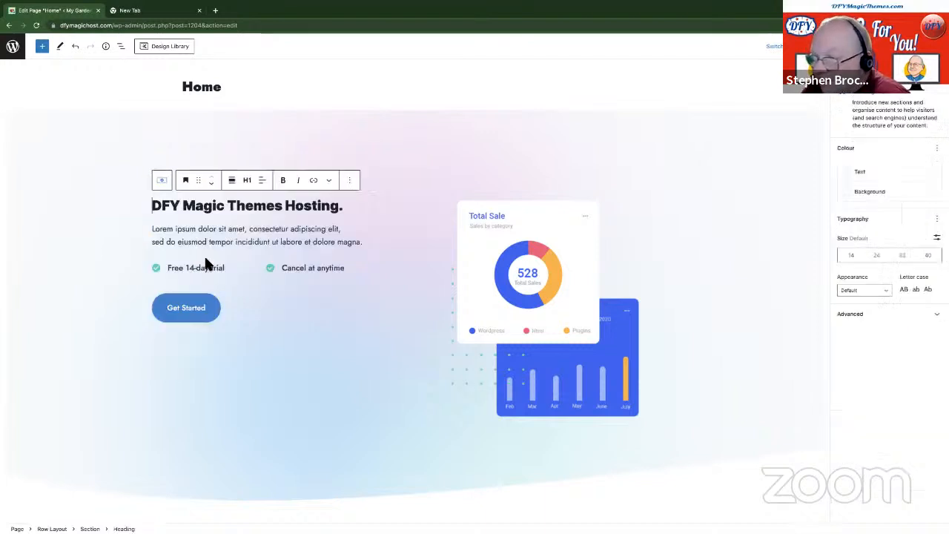
left_click(248, 182)
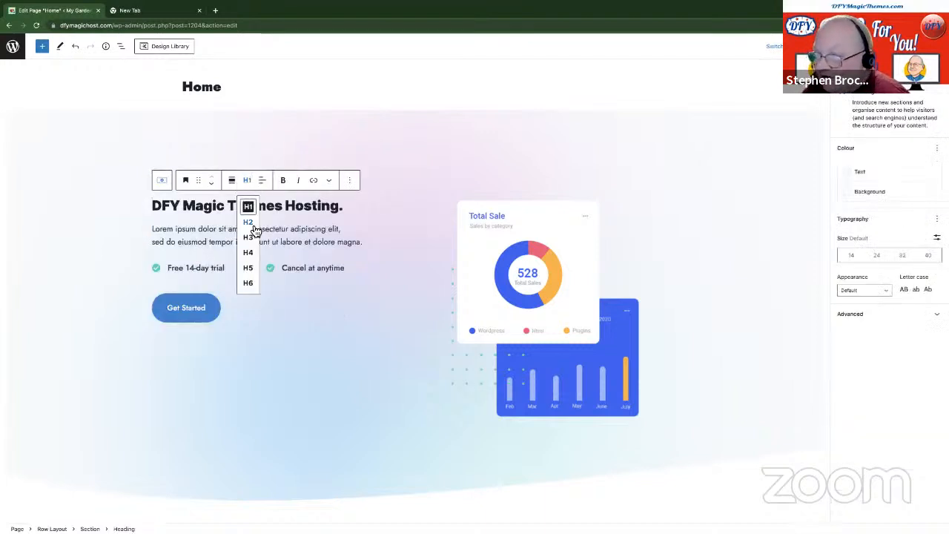
left_click(276, 208)
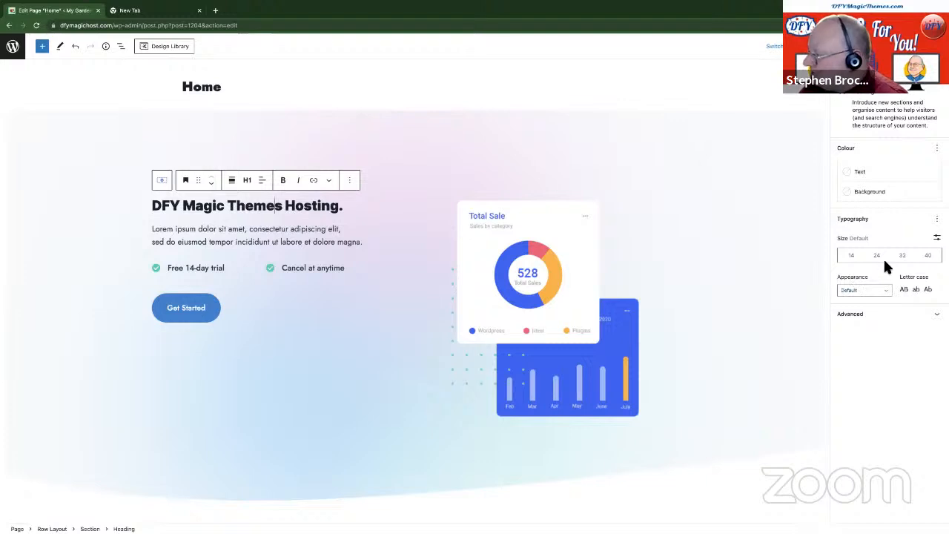
Set a custom font size of 45 px for the hero heading
left_click(937, 237)
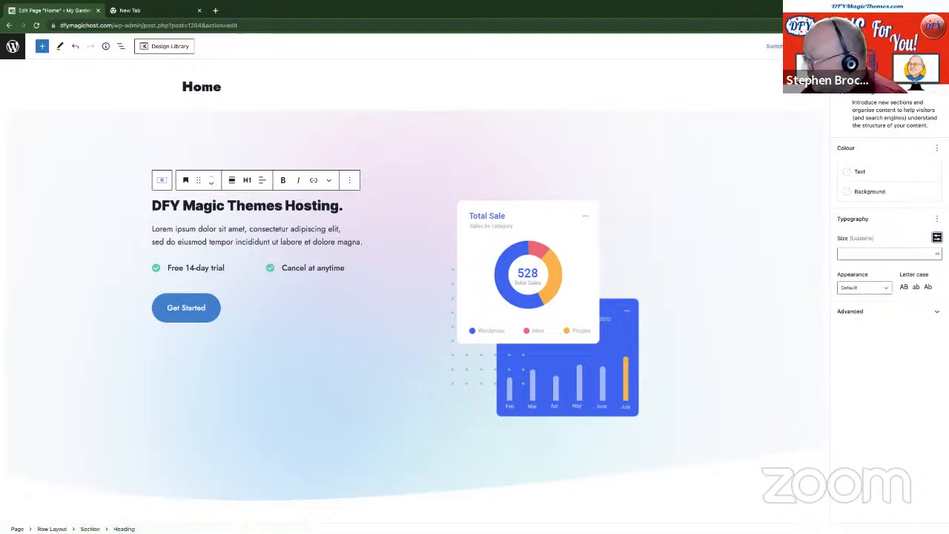
left_click(936, 237)
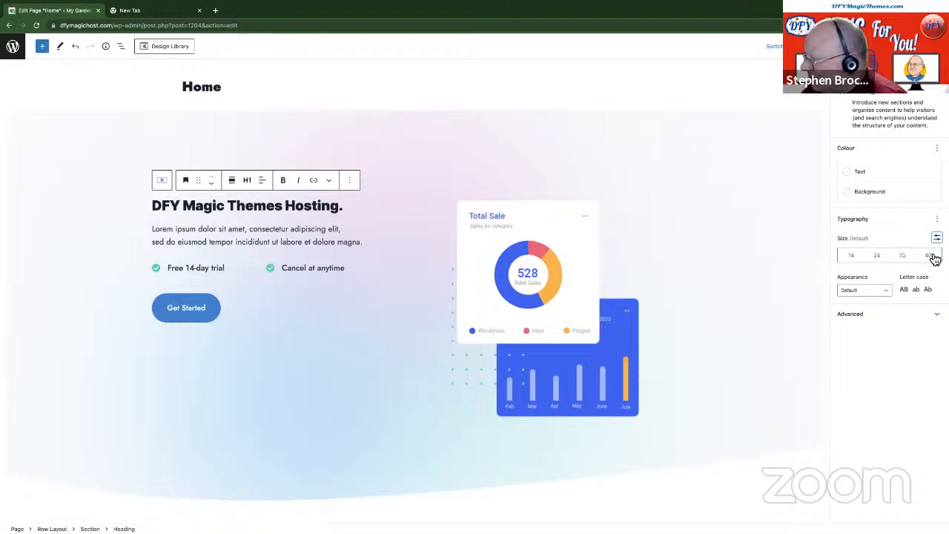
left_click(904, 260)
left_click(928, 258)
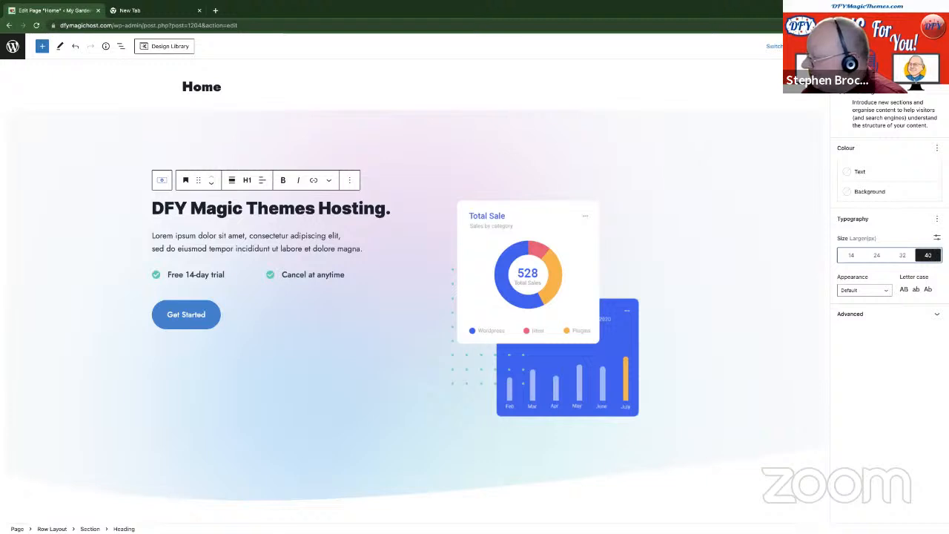
left_click(936, 237)
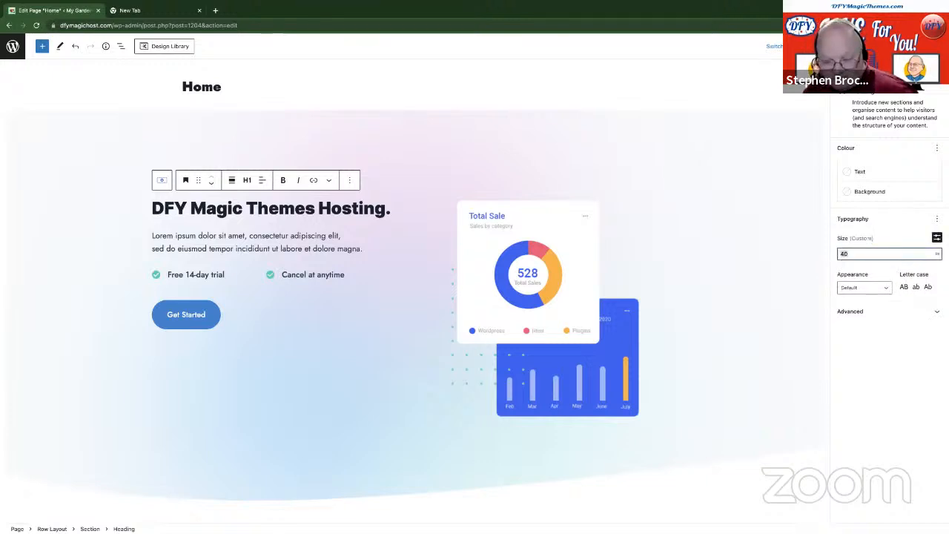
type("50")
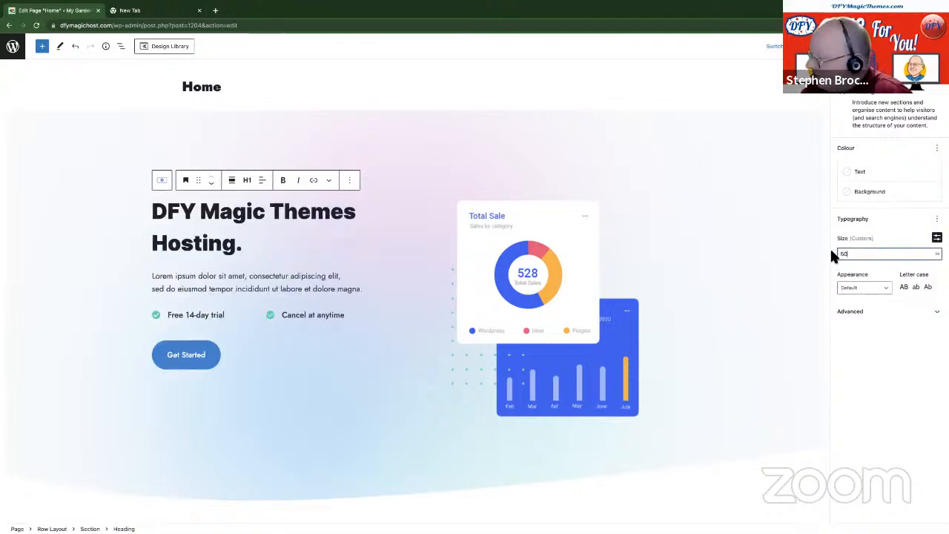
key("BackSpace")
key("BackSpace")
type("45")
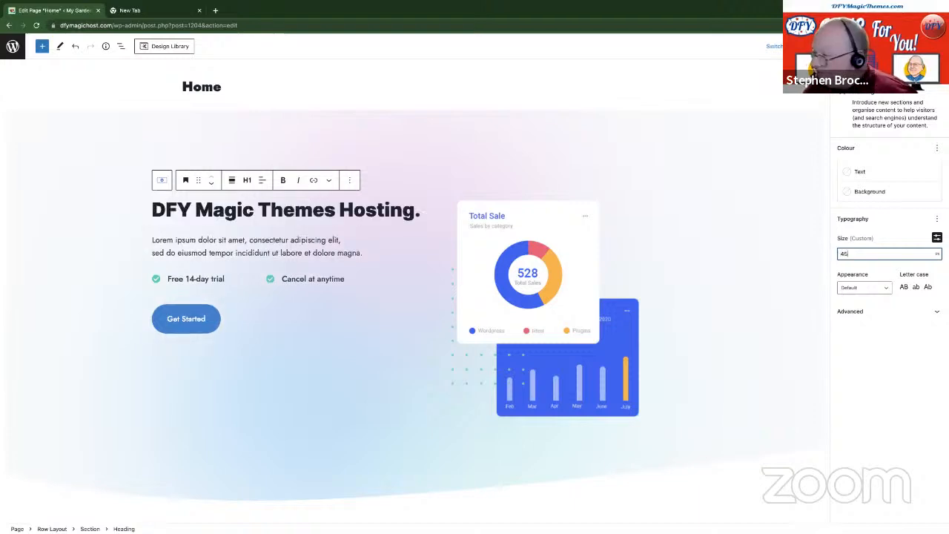
left_click(422, 324)
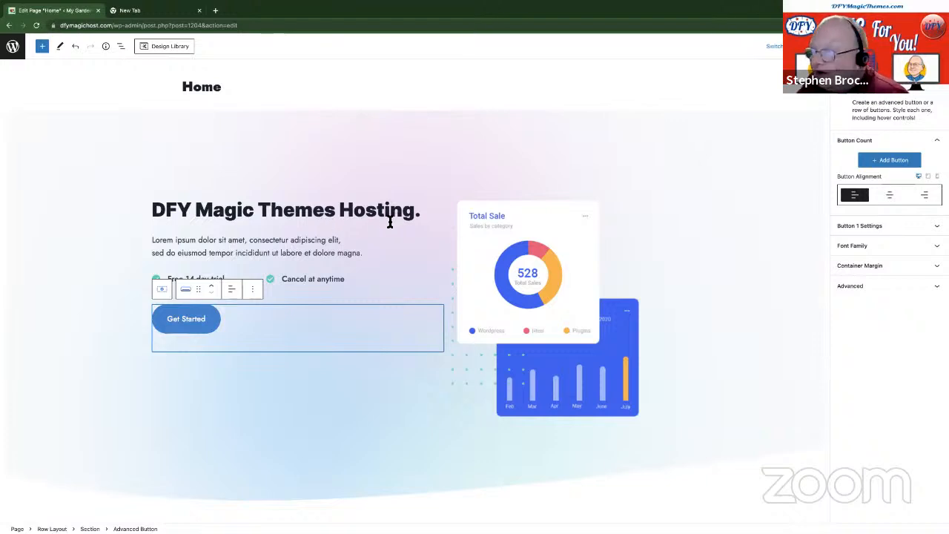
Replace the lorem ipsum paragraph under the hero heading with the text "DFY Hosting suppl"
scroll(384, 221, "down", 1)
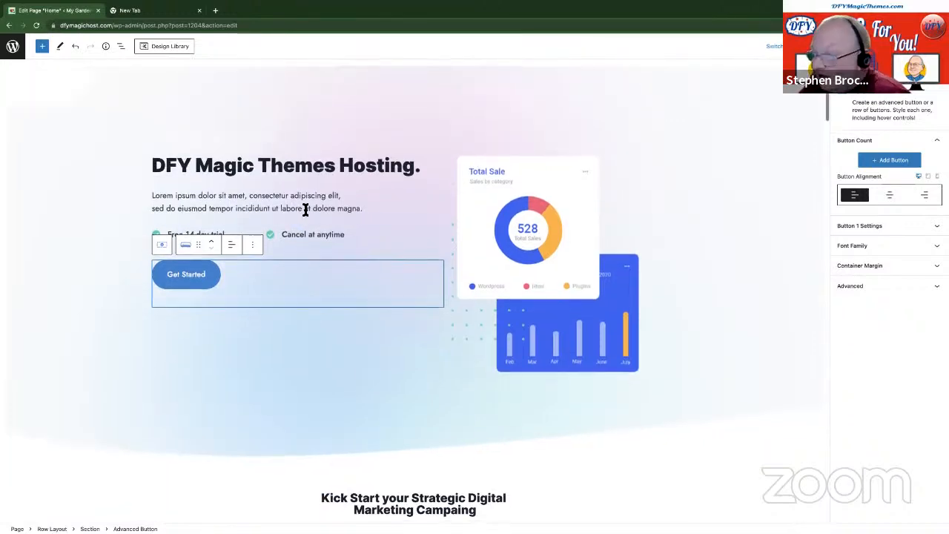
left_click(244, 206)
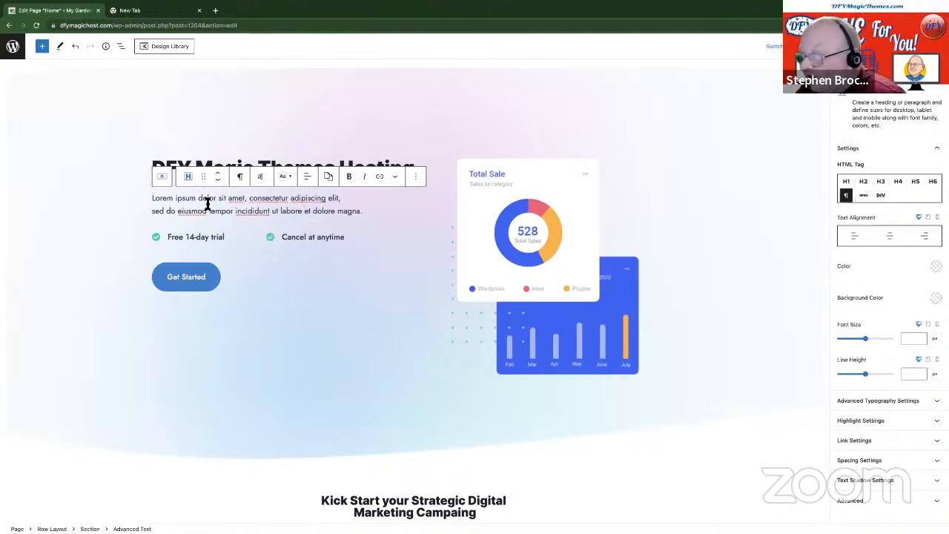
left_click_drag(154, 199, 369, 211)
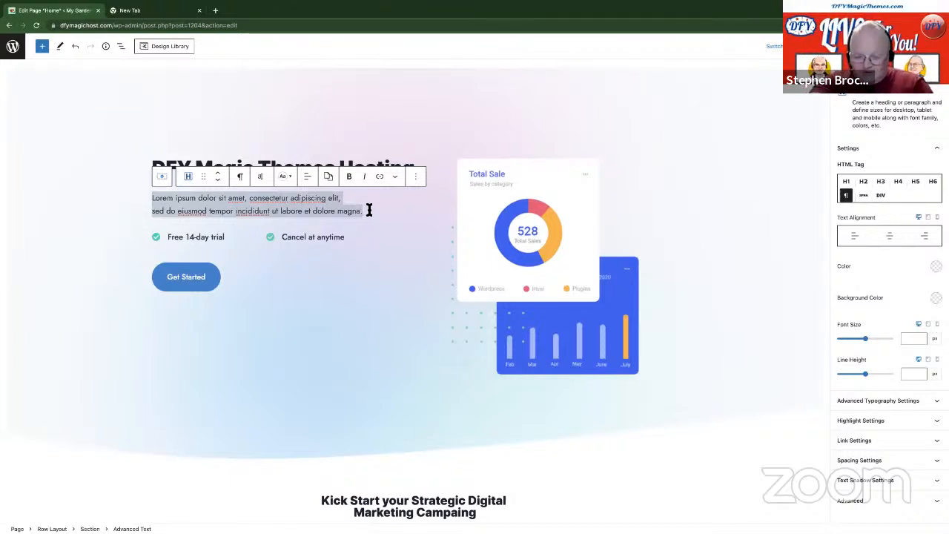
type("Dfy")
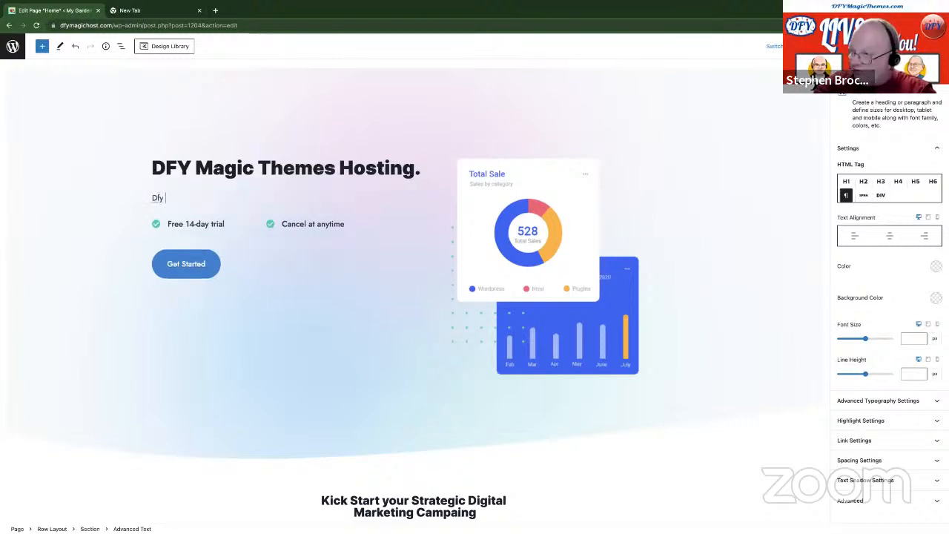
key("BackSpace")
key("BackSpace")
key("BackSpace")
type("FY Hosing")
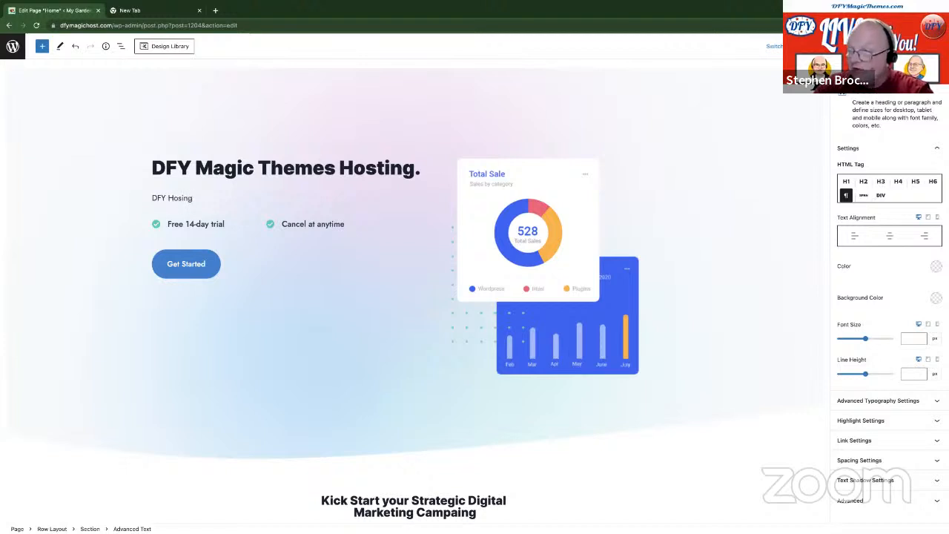
key("BackSpace")
key("BackSpace")
key("BackSpace")
type("ti")
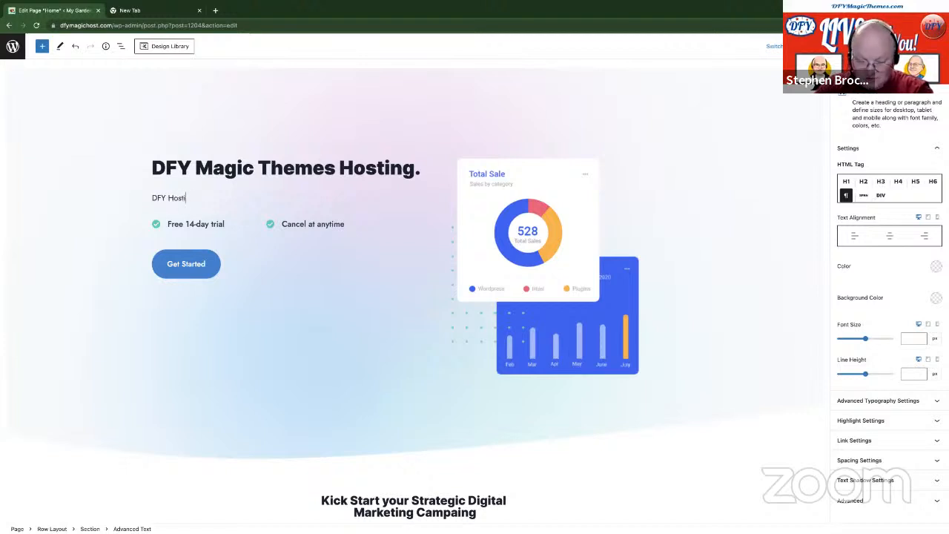
type("ng suppl")
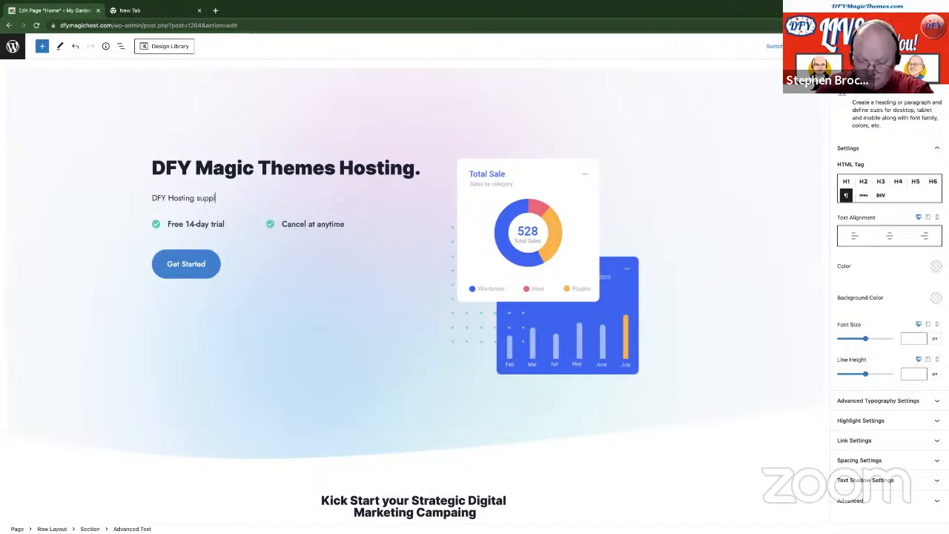
Try several endings for the paragraph's last word, and delete that word to leave only "DFY Hosting"
type("ei")
key("BackSpace")
key("BackSpace")
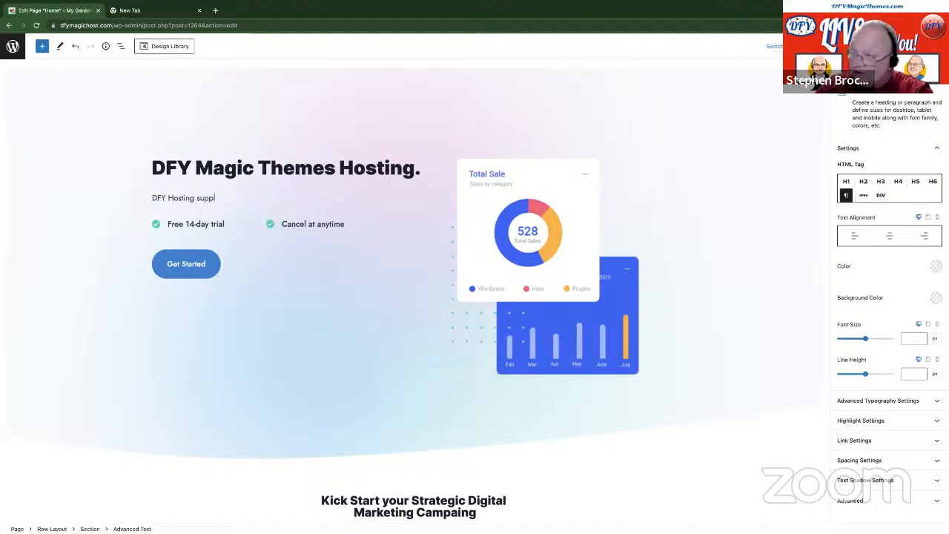
type("ies")
key("BackSpace")
key("BackSpace")
key("BackSpace")
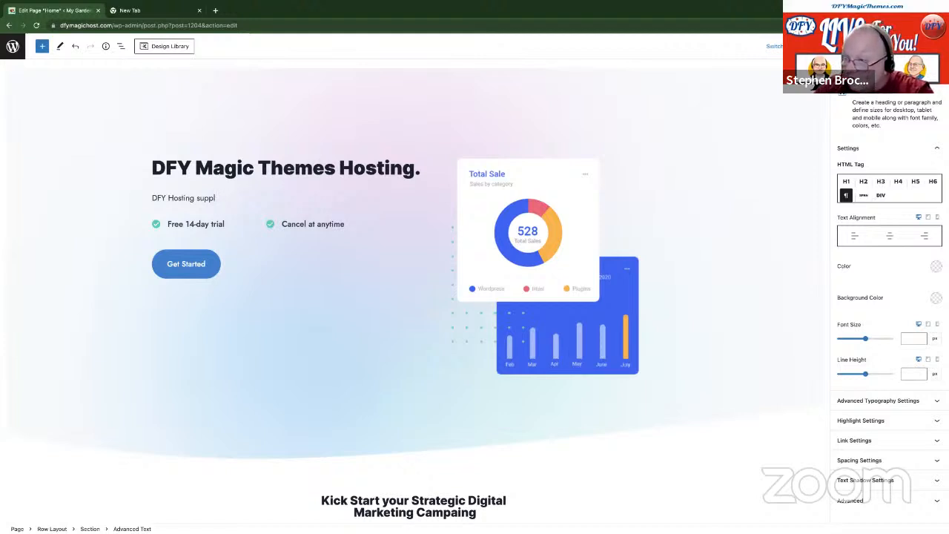
type("ing")
key("BackSpace")
key("BackSpace")
key("BackSpace")
key("BackSpace")
key("BackSpace")
key("BackSpace")
key("BackSpace")
key("BackSpace")
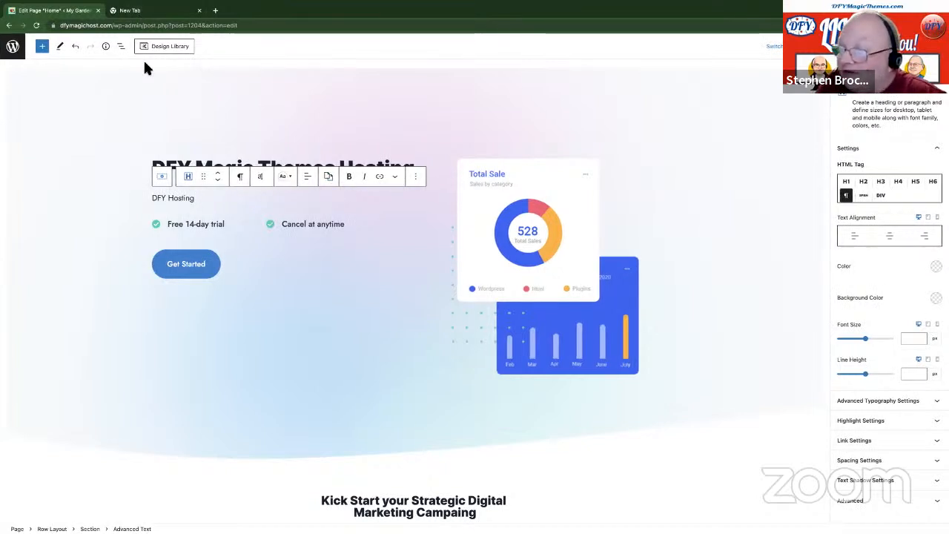
Search Google for "plumbers in bristol" in the other browser tab and look through the results
left_click(131, 12)
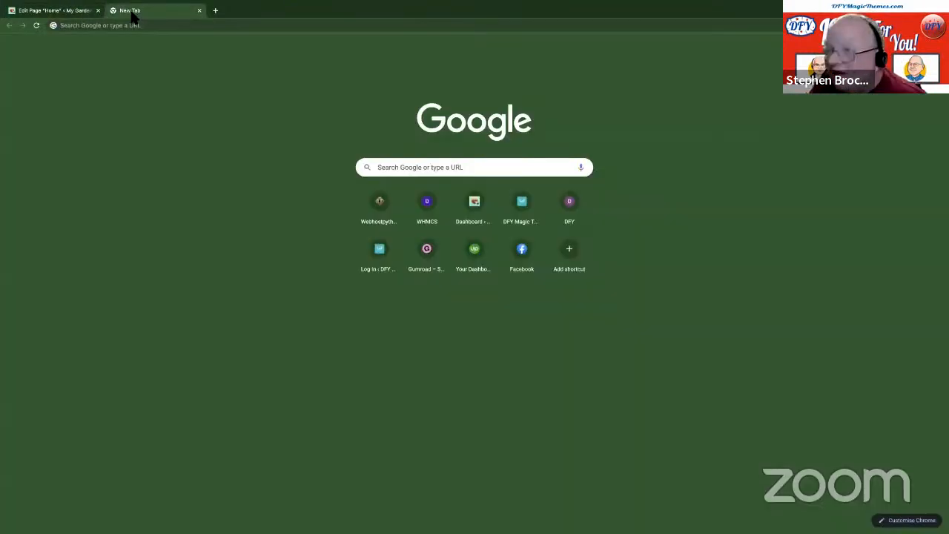
left_click(392, 168)
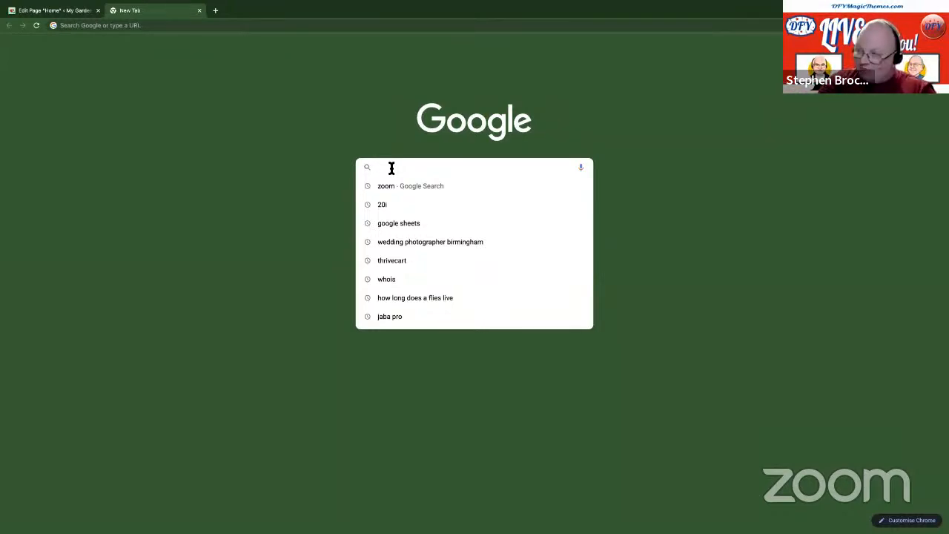
type("plumb")
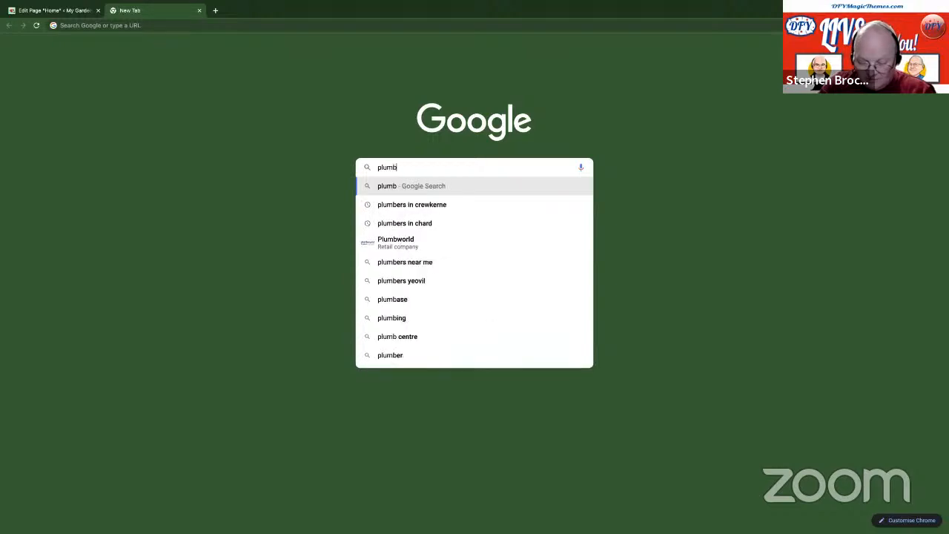
type("ers in ")
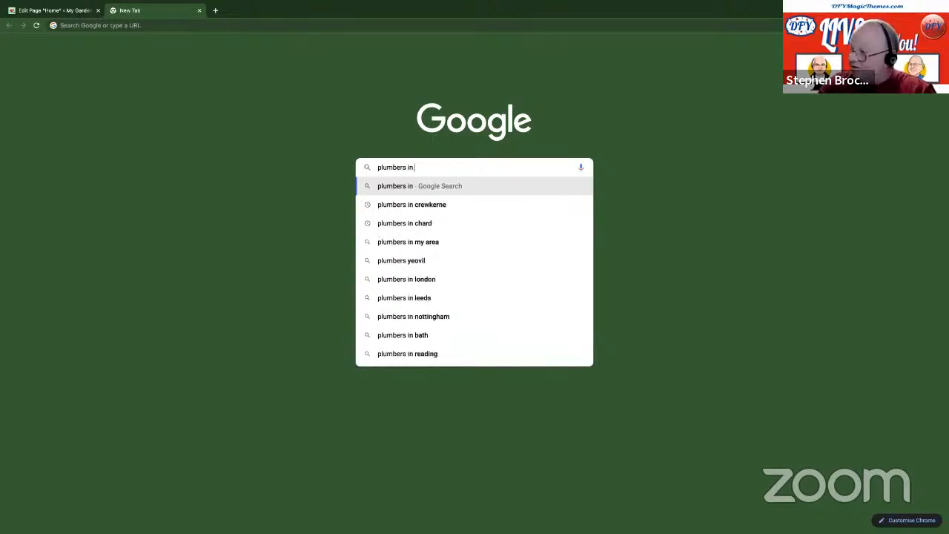
type("bristol")
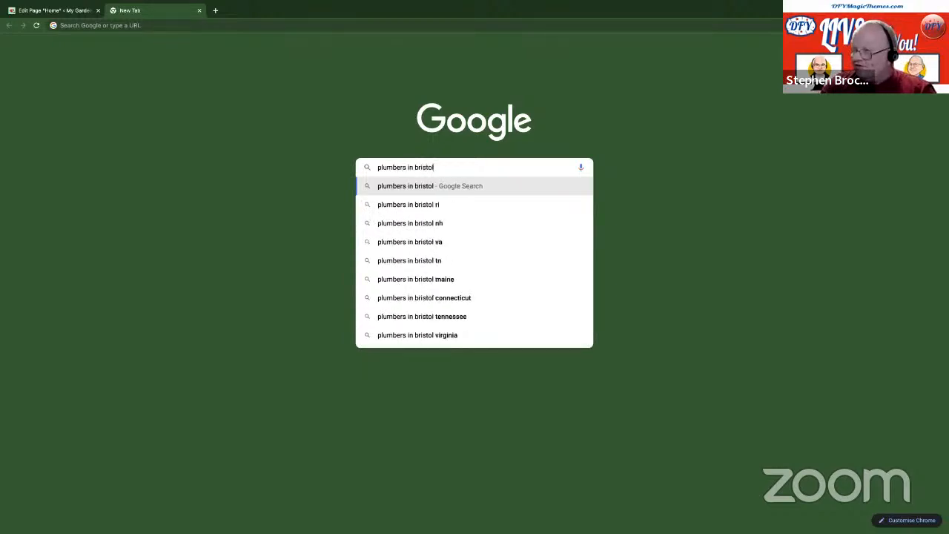
key("Return")
scroll(228, 333, "down", 3)
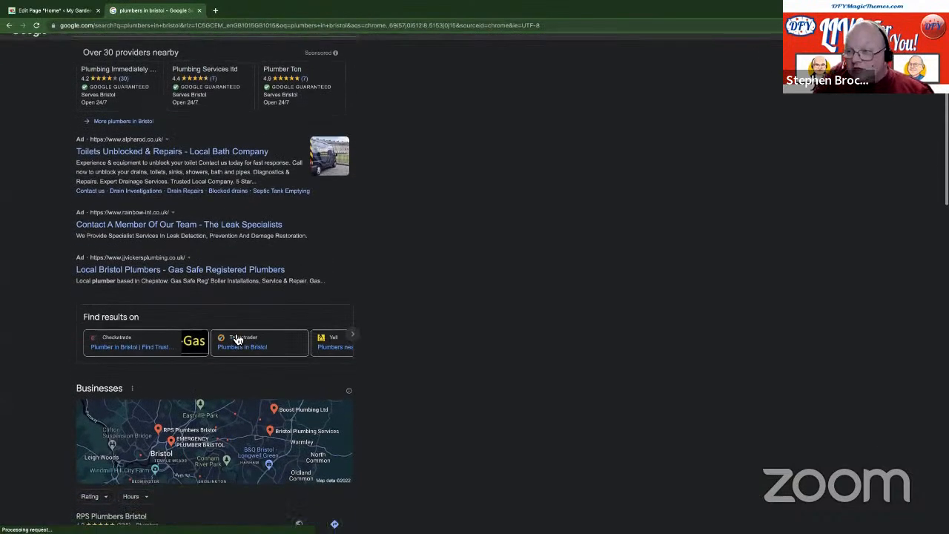
Open the Bristol Plumbing Services website from the search results and read its welcome heading, subheading and introductory paragraphs
scroll(229, 333, "down", 5)
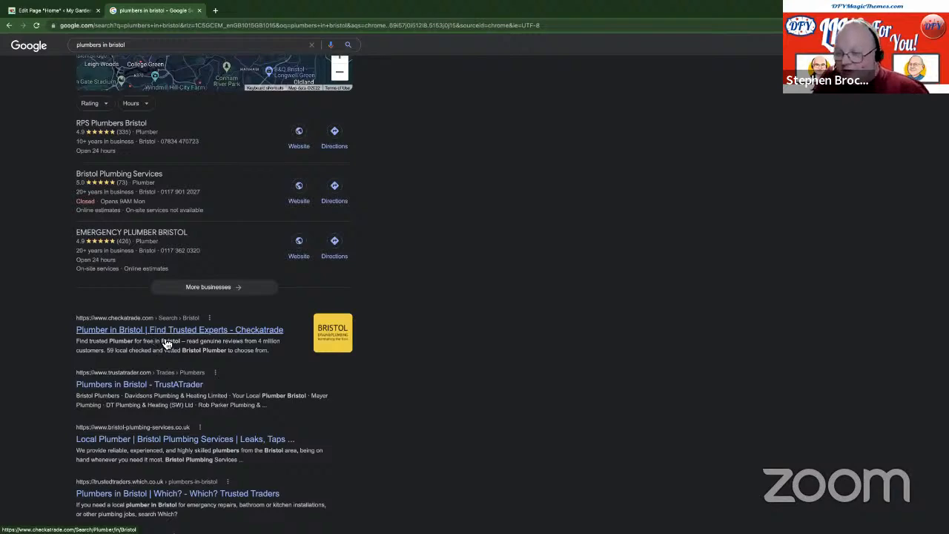
scroll(131, 383, "down", 3)
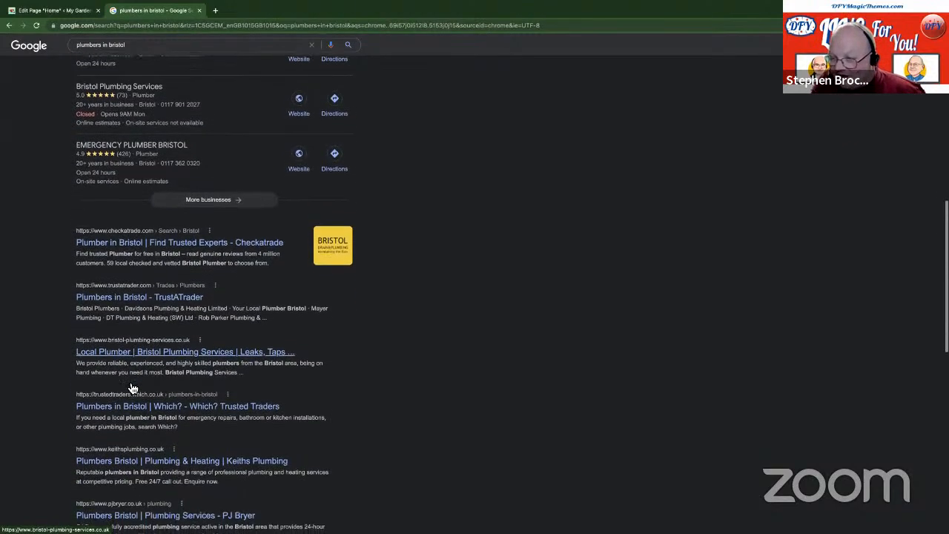
left_click(131, 346)
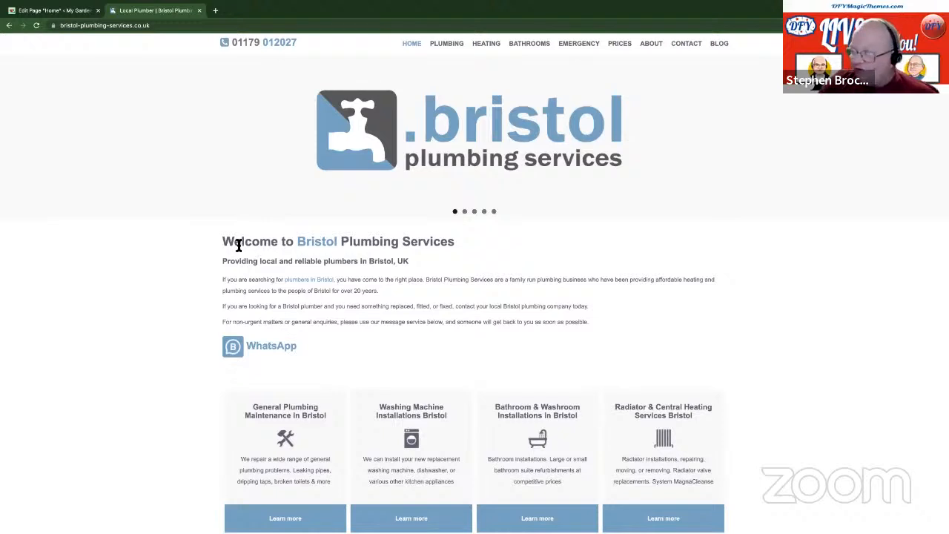
left_click_drag(223, 245, 438, 254)
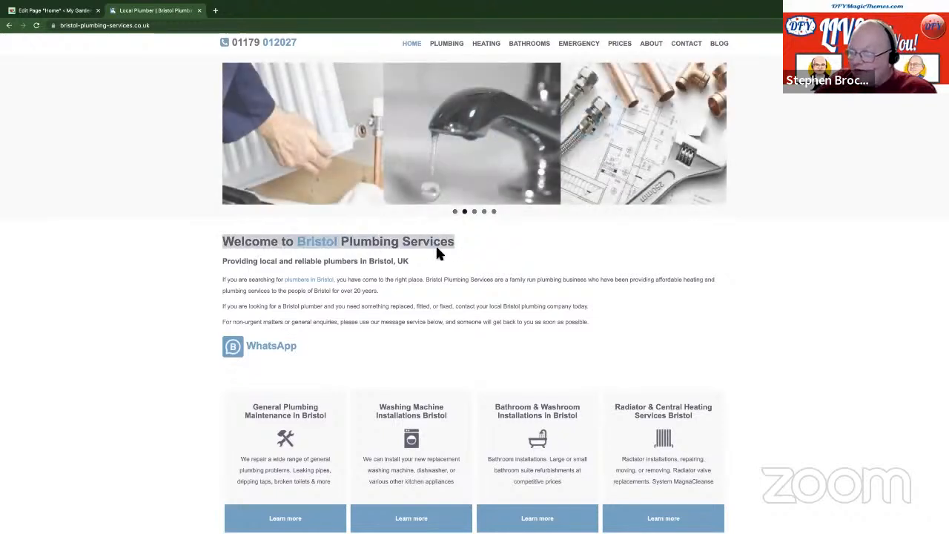
left_click(253, 265)
left_click_drag(228, 264, 414, 267)
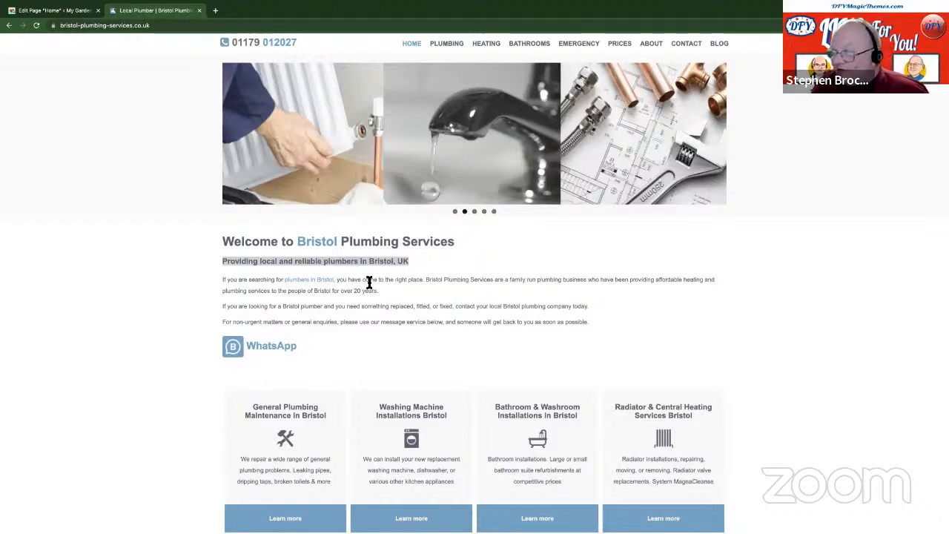
left_click_drag(224, 283, 589, 307)
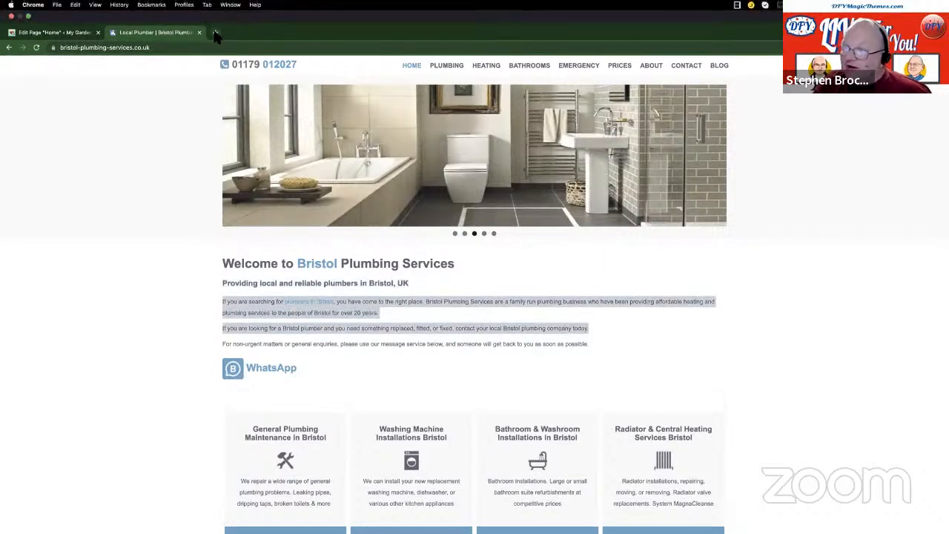
Search Google for "hosting" in a new browser tab and open the Hosting.co.uk website from the results
left_click(214, 32)
left_click(405, 165)
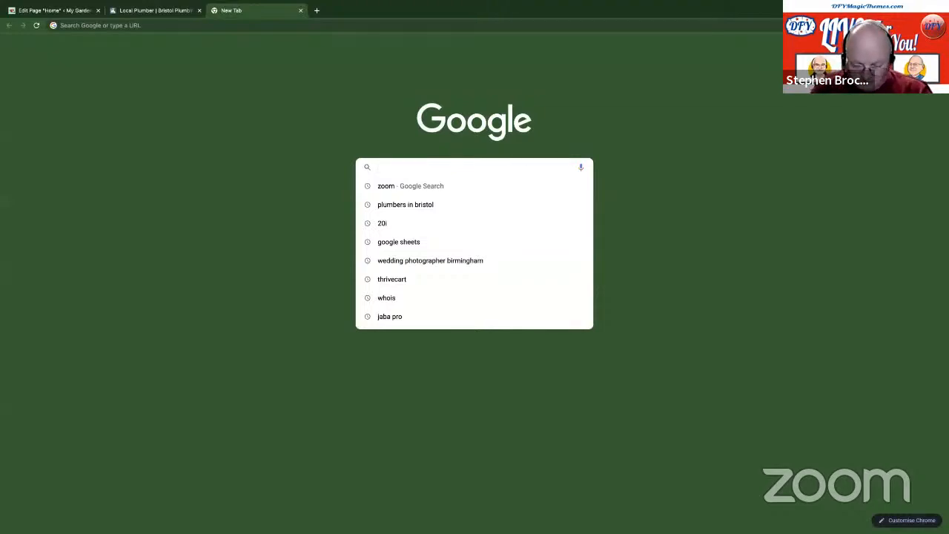
type("hosting")
key("Return")
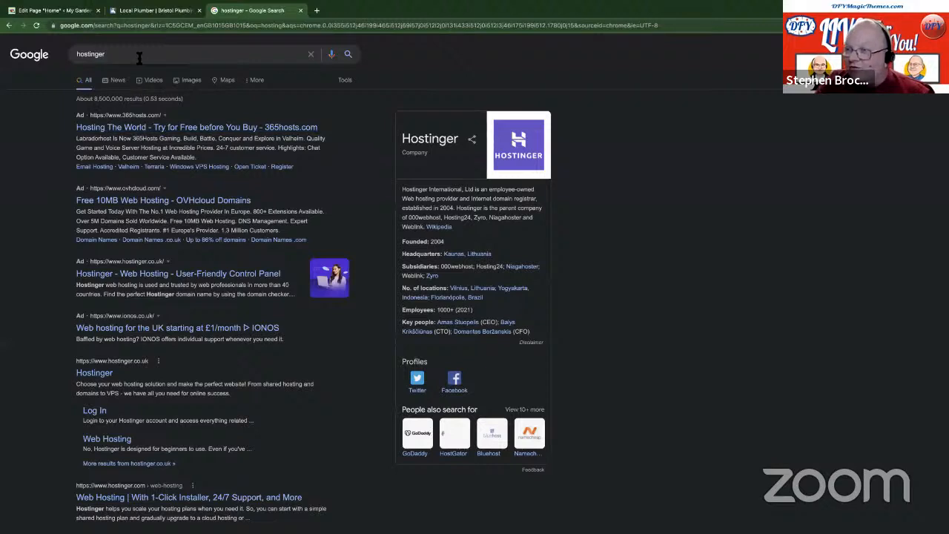
left_click(139, 58)
key("BackSpace")
key("Return")
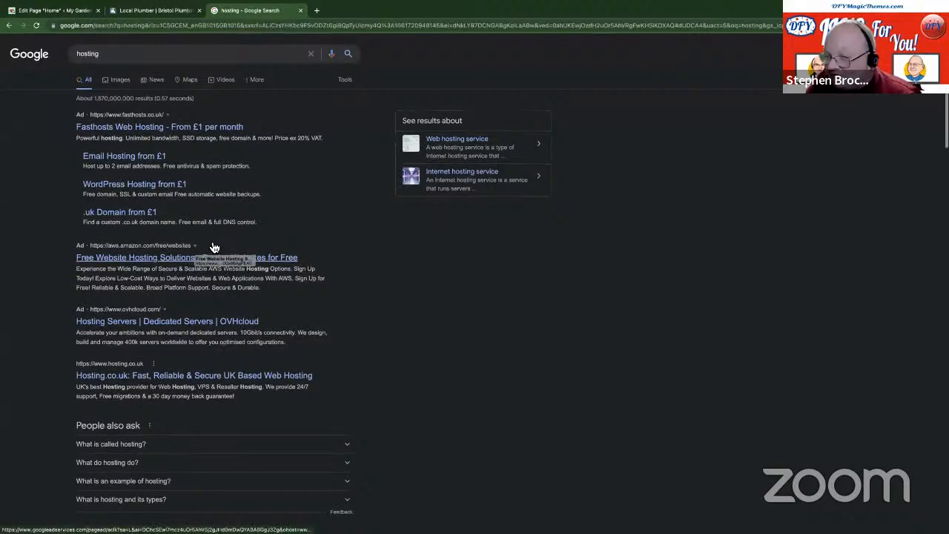
scroll(206, 241, "down", 3)
left_click(109, 200)
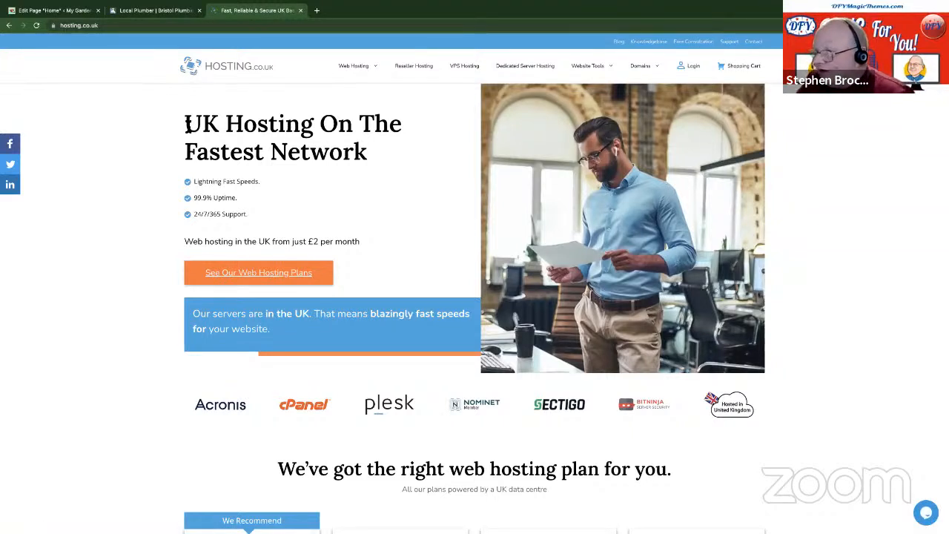
Select and copy the main heading "UK Hosting On The Fastest Network" on the Hosting.co.uk page
double_click(191, 124)
left_click_drag(254, 132, 371, 153)
right_click(359, 150)
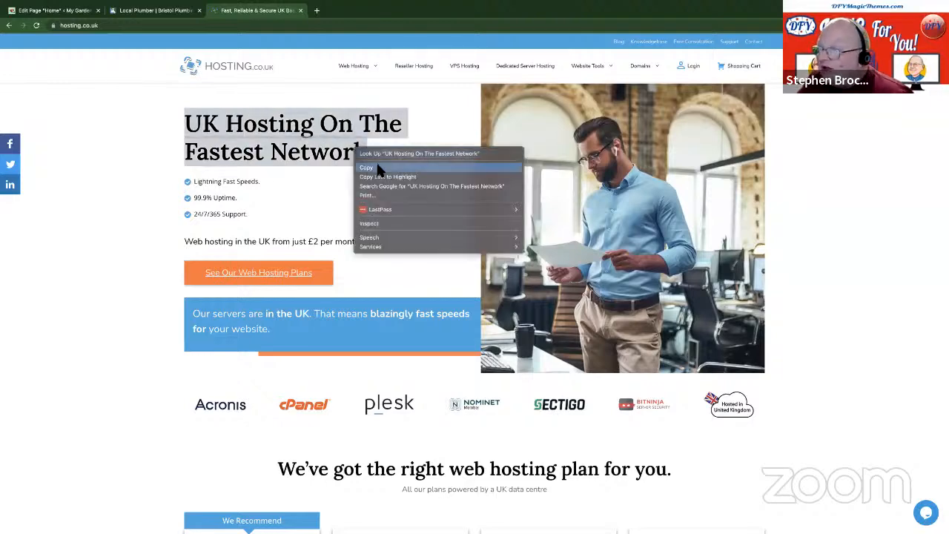
Return to the Home page editor and insert an empty block directly after the "DFY Magic Themes Hosting." heading
left_click(64, 12)
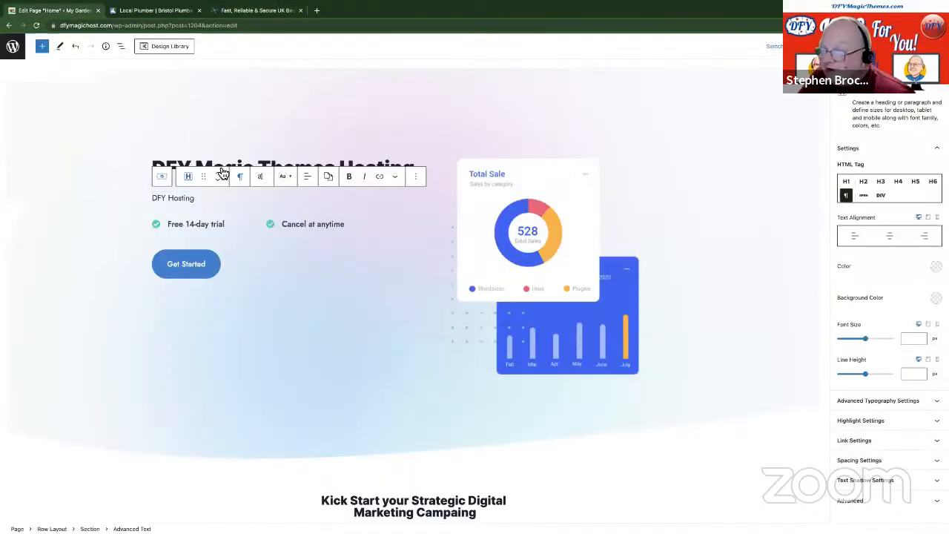
left_click(410, 160)
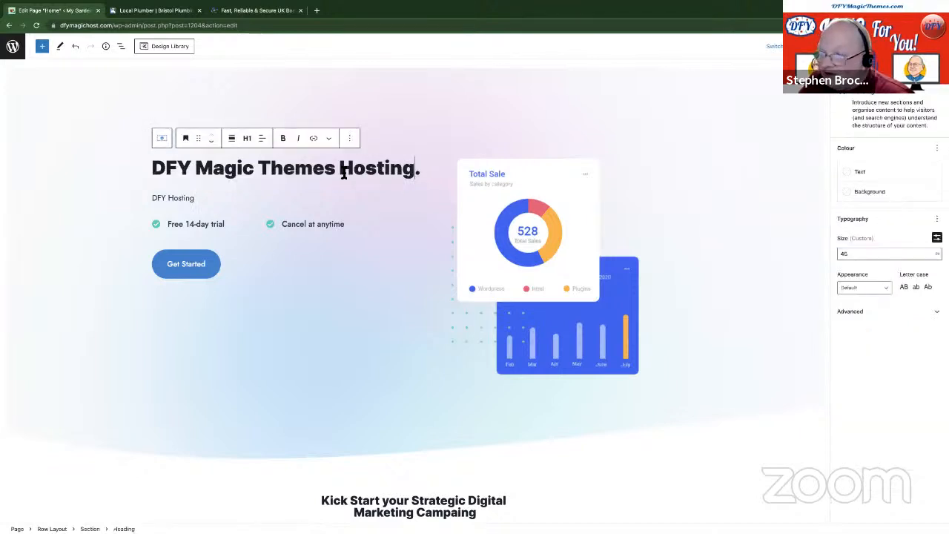
left_click(349, 139)
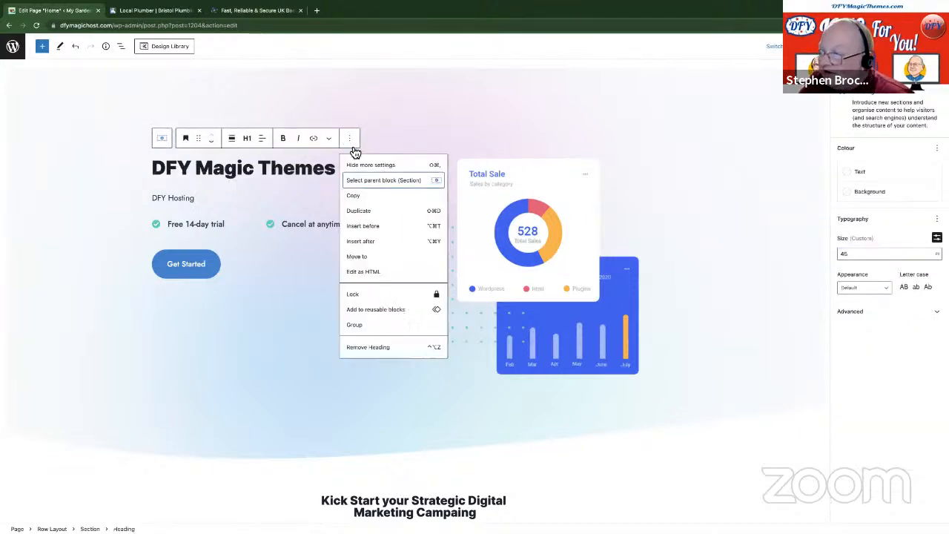
left_click(368, 241)
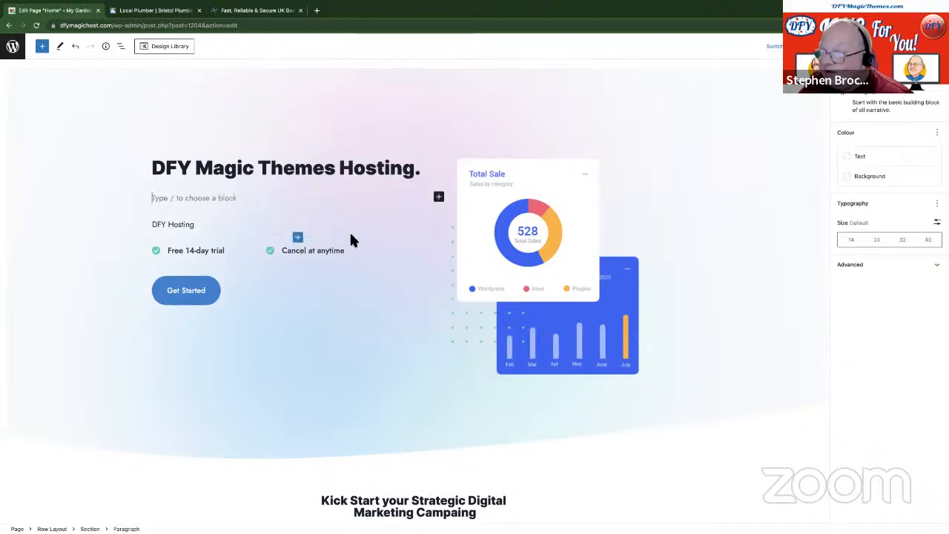
left_click(438, 197)
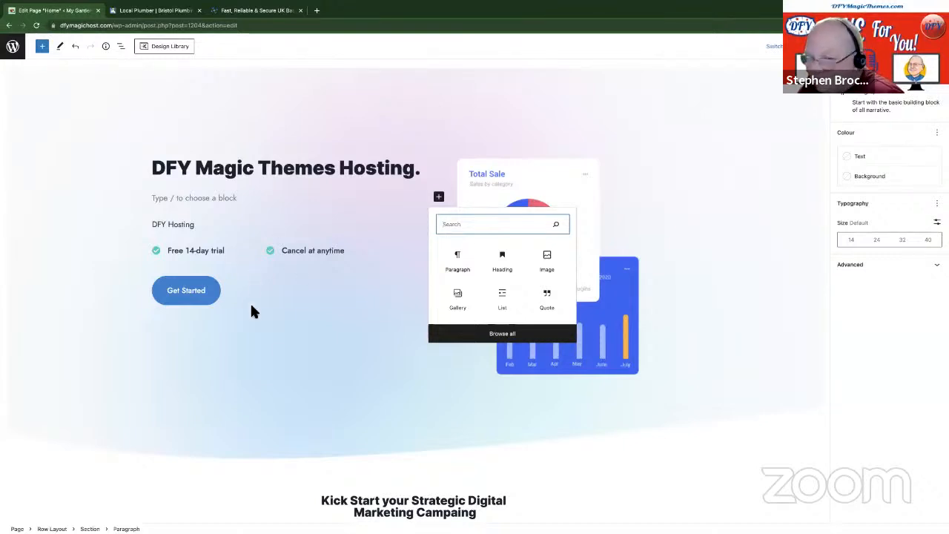
left_click(303, 346)
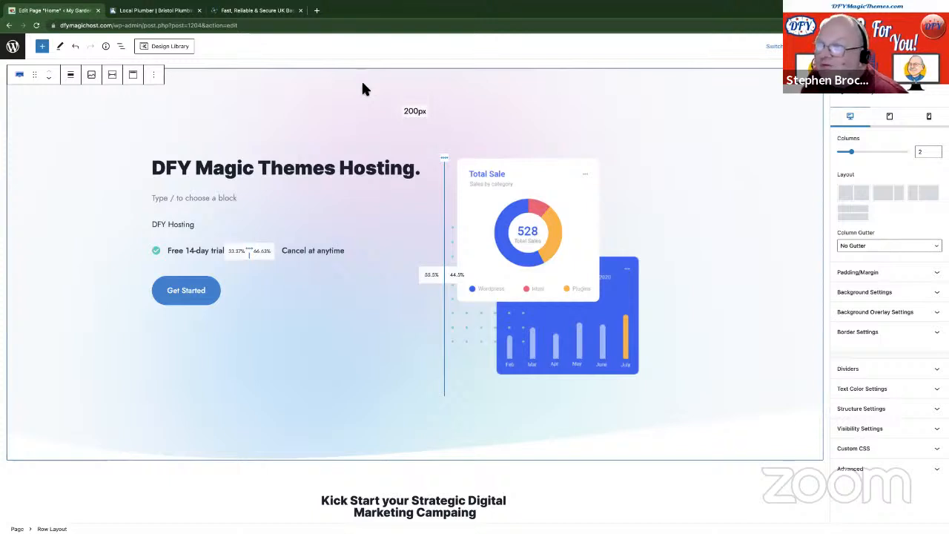
Copy the selected "UK Hosting On The Fastest Network" heading from Hosting.co.uk again and go back to the Home page editor
left_click(148, 11)
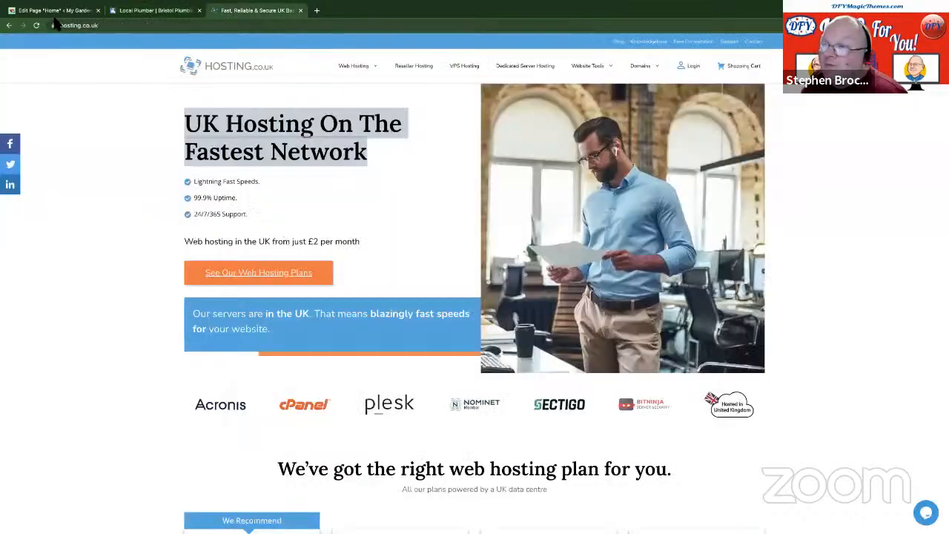
left_click(221, 10)
left_click(54, 11)
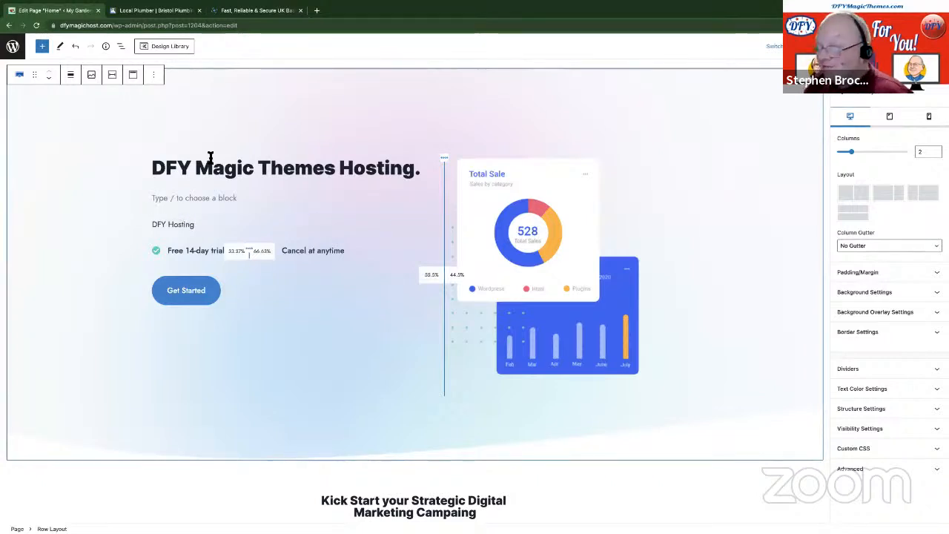
left_click(237, 12)
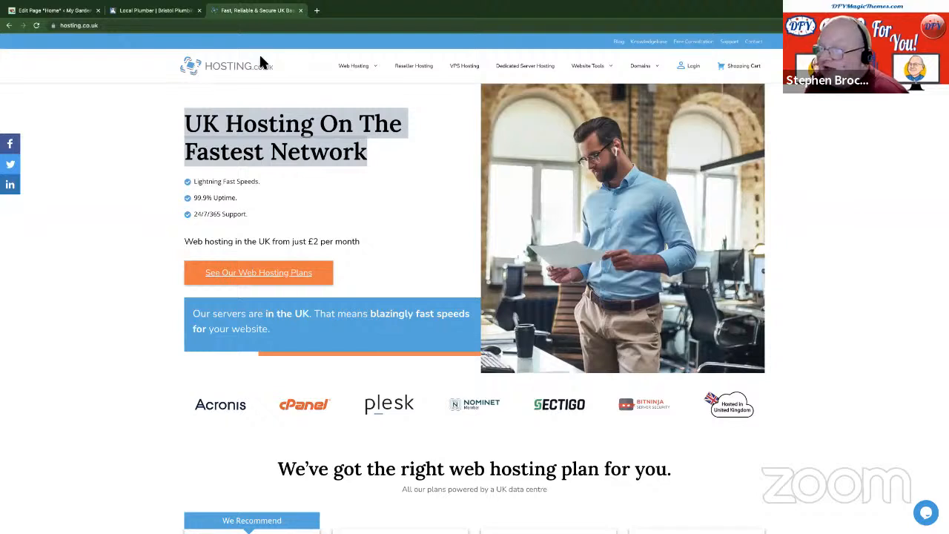
right_click(277, 128)
left_click(301, 147)
left_click(67, 10)
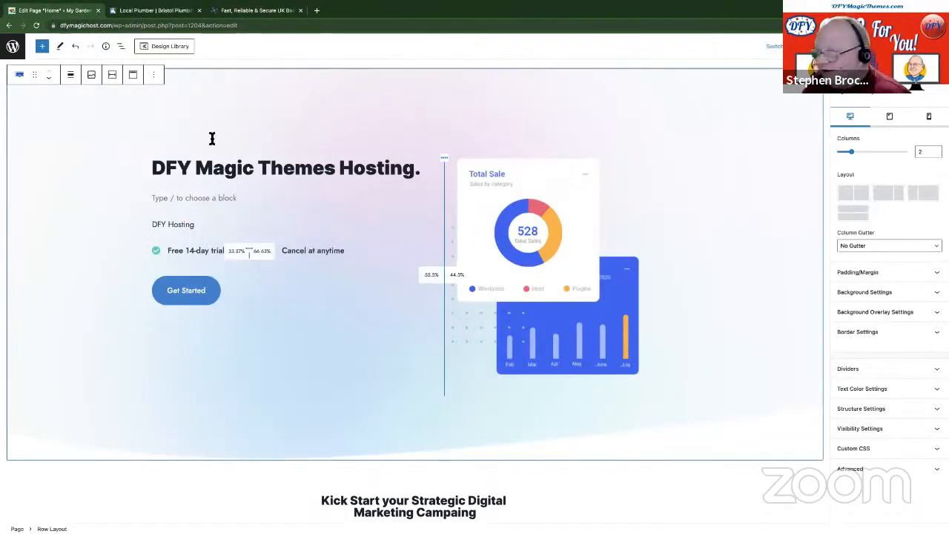
Insert a Heading block in the empty spot under the hero heading and paste "UK Hosting On The Fastest Network" into it
left_click(366, 166)
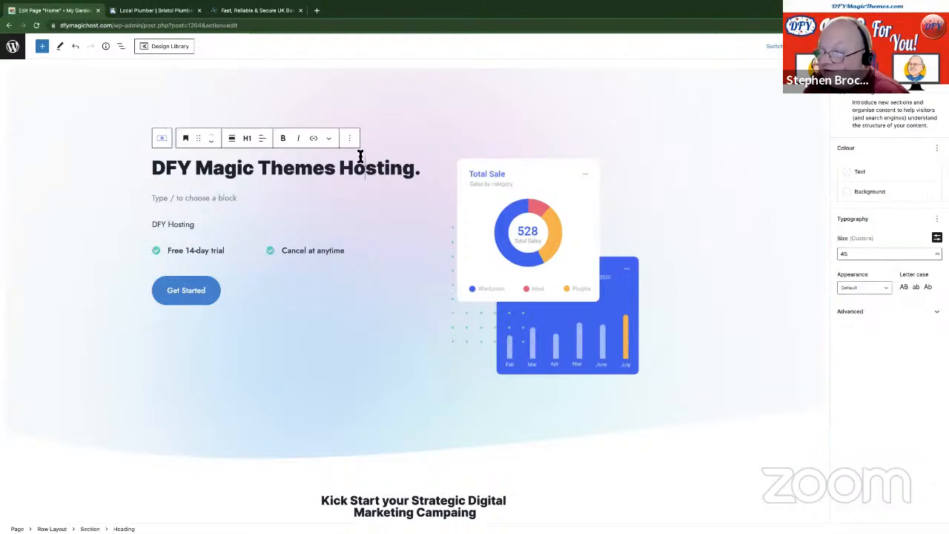
left_click(350, 140)
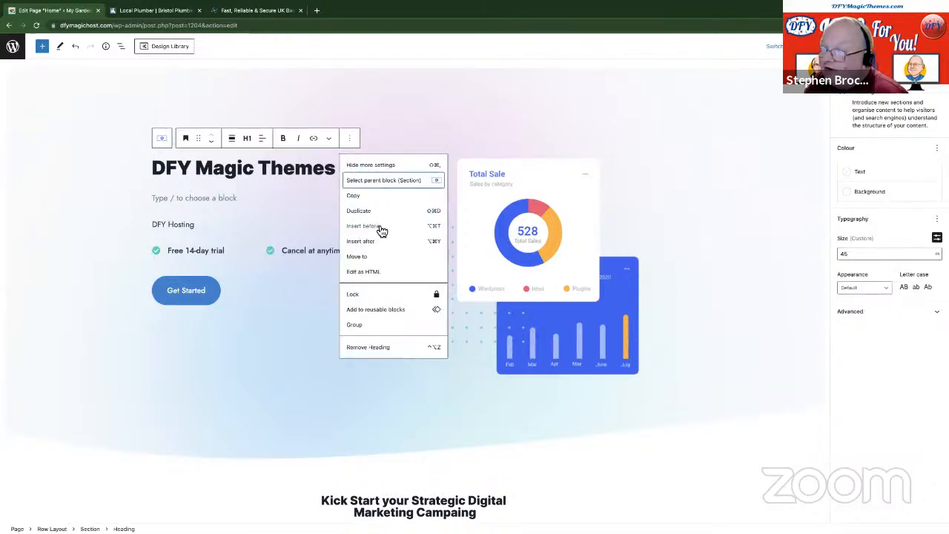
left_click(179, 199)
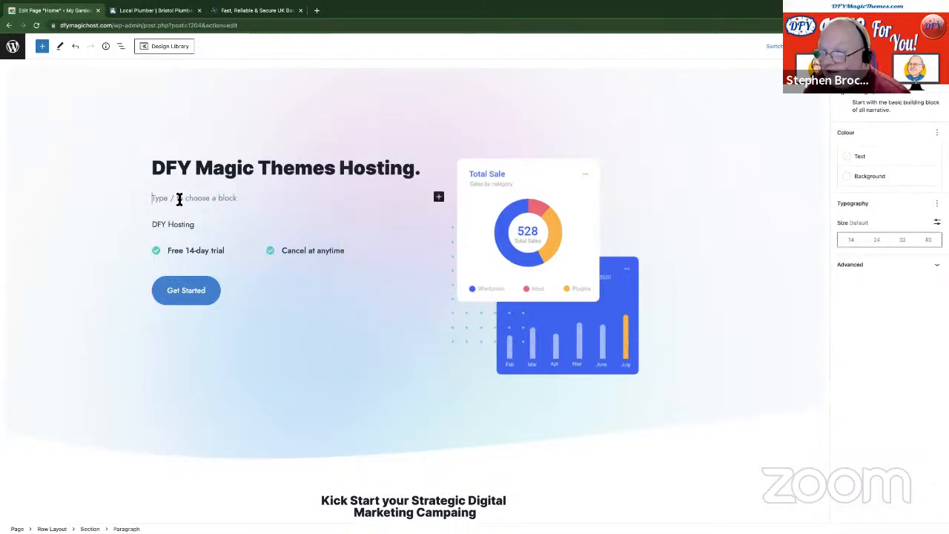
left_click(439, 198)
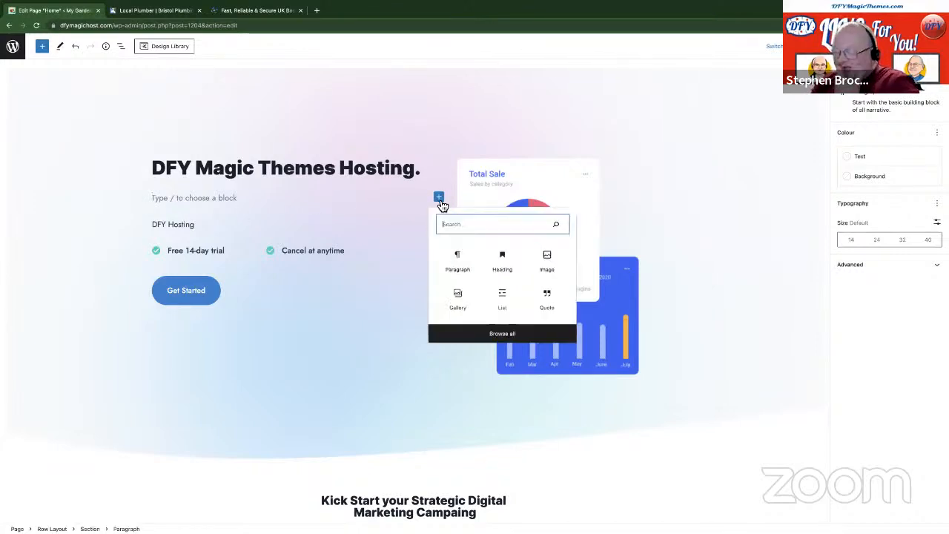
left_click(510, 264)
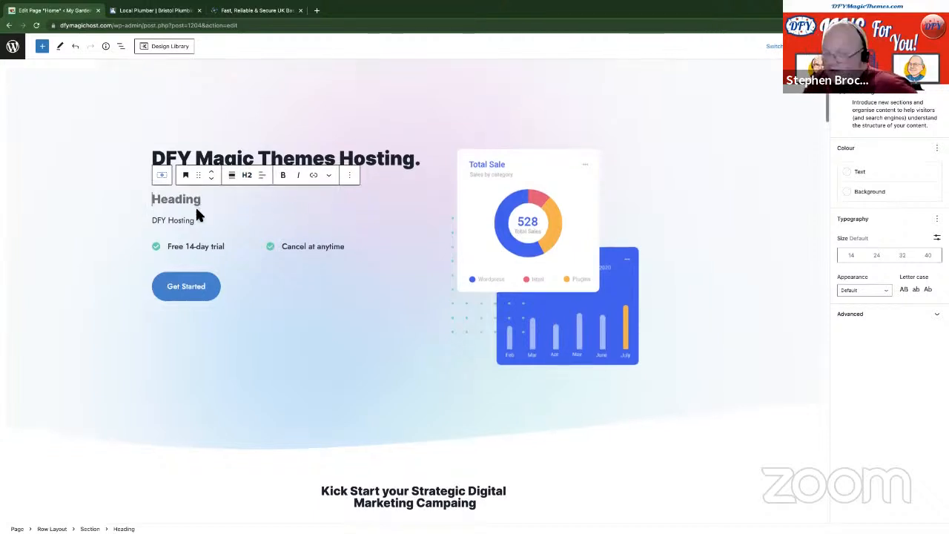
key("ctrl+v")
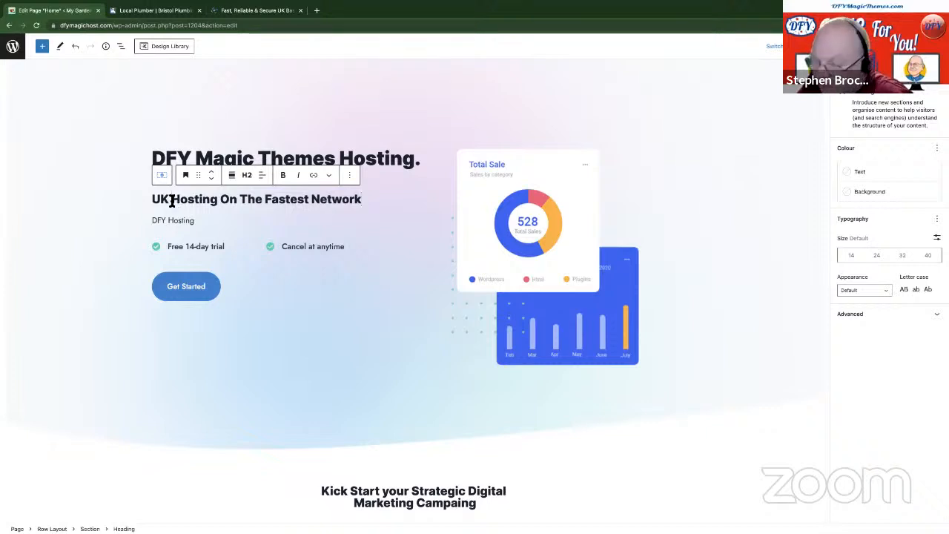
Replace the word "UK" at the start of the new subheading with "The"
left_click(171, 199)
key("BackSpace")
key("BackSpace")
key("BackSpace")
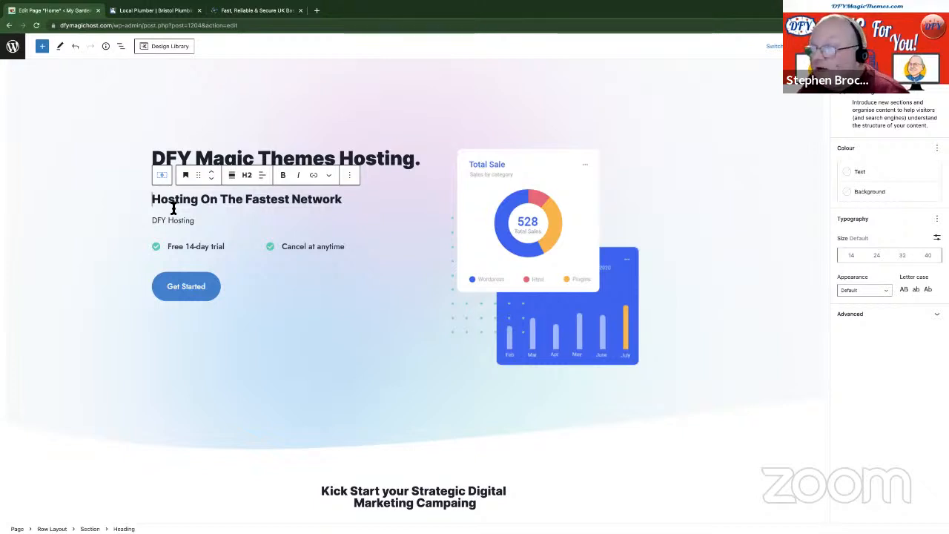
type("The")
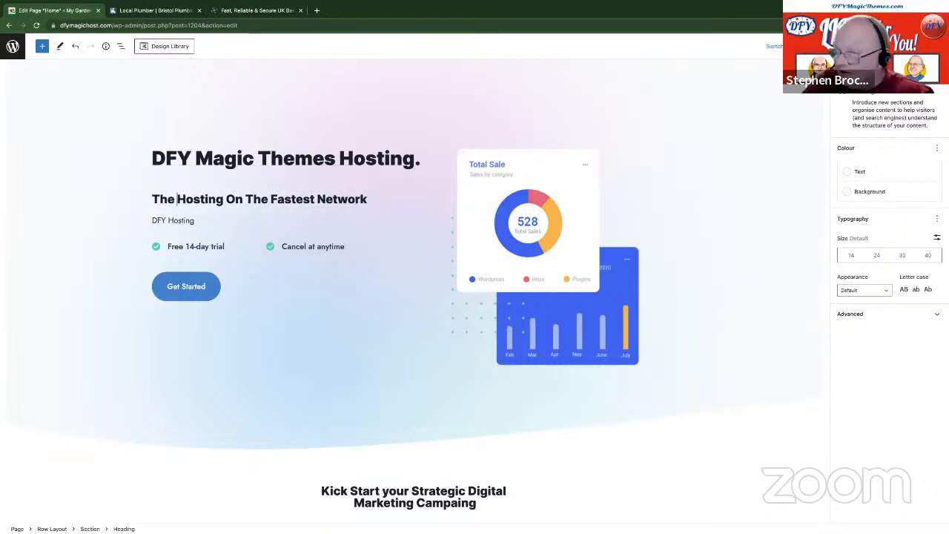
Move "Fastest Network" ahead of "Hosting" in the subheading and add "Web" at the end, making it "The Fastest Network Hosting On The Web"
left_click_drag(271, 200, 378, 201)
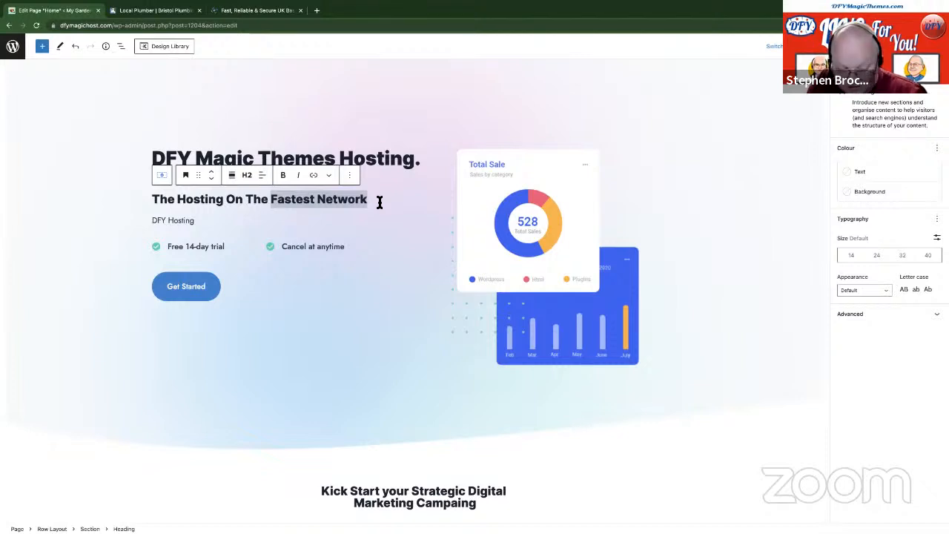
key("BackSpace")
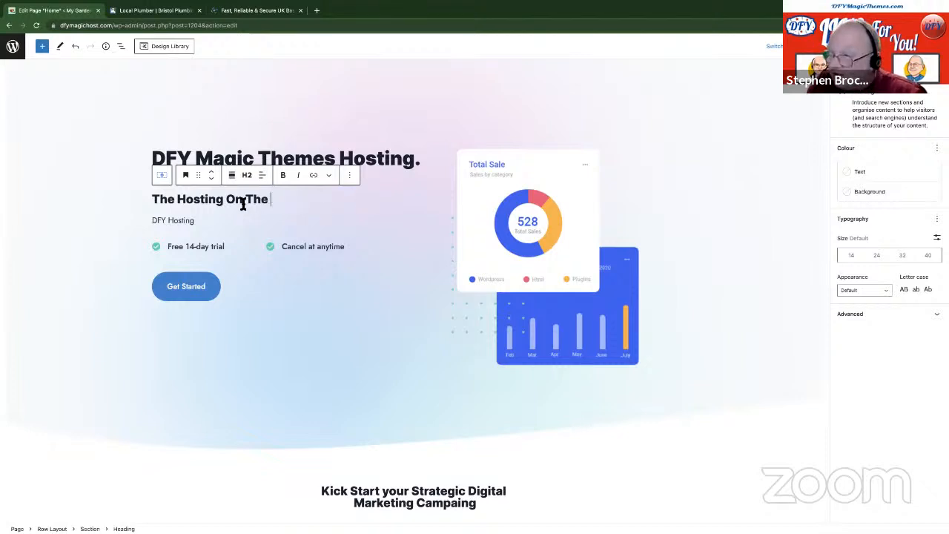
left_click(177, 200)
key("ctrl+v")
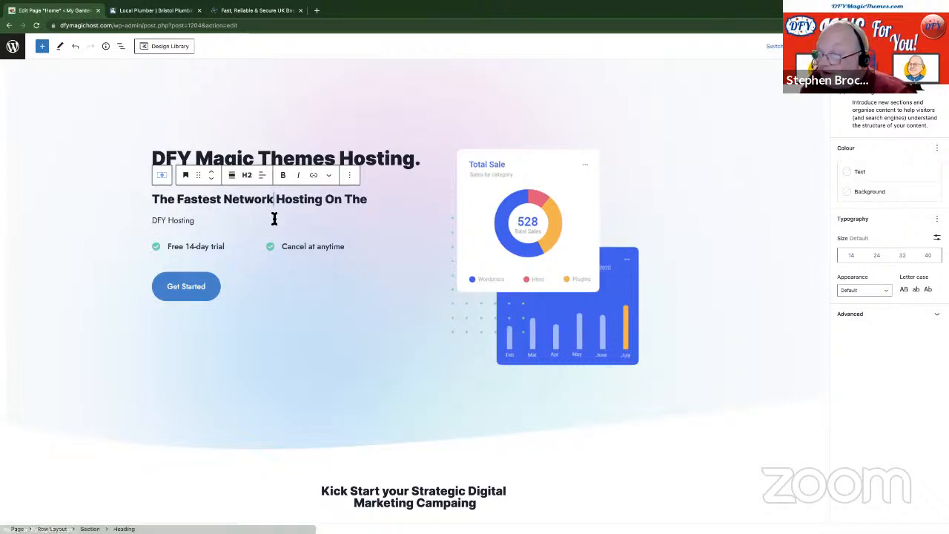
left_click(371, 201)
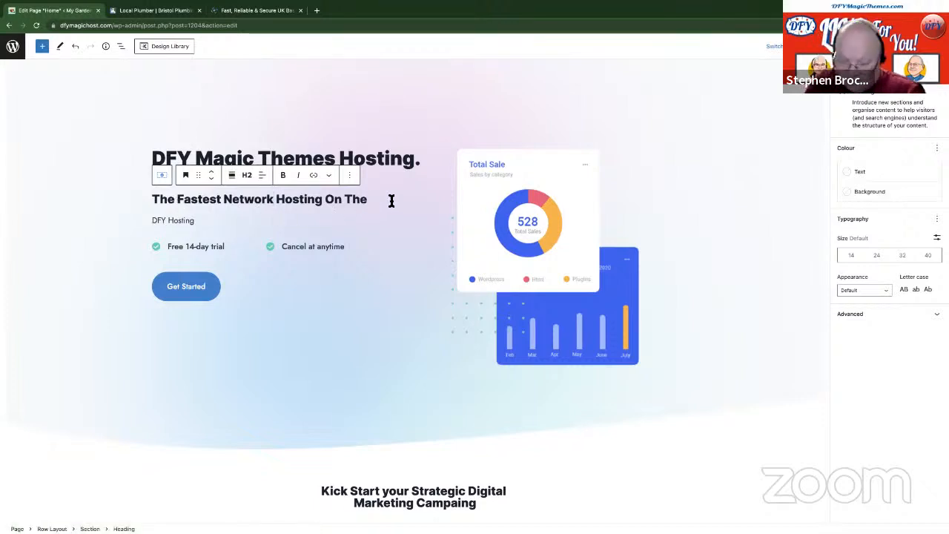
type("Web")
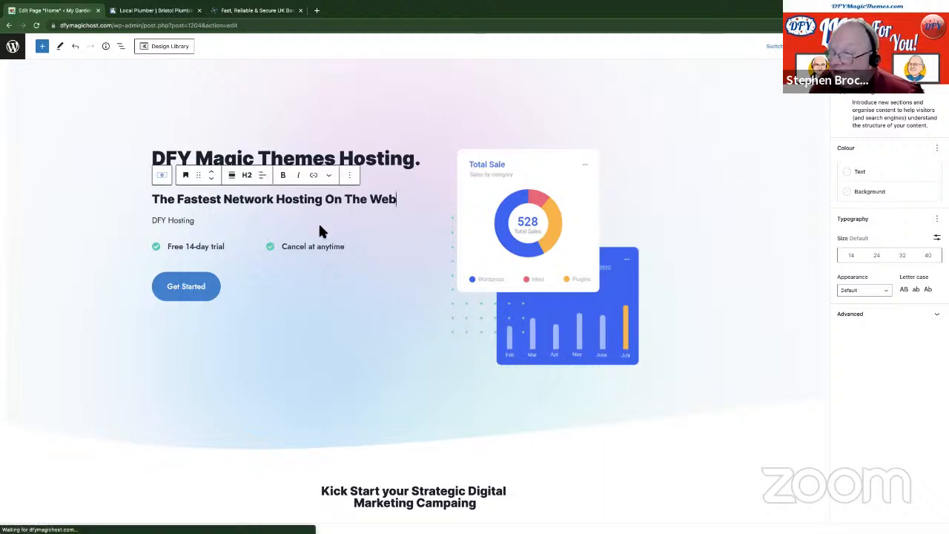
left_click(198, 222)
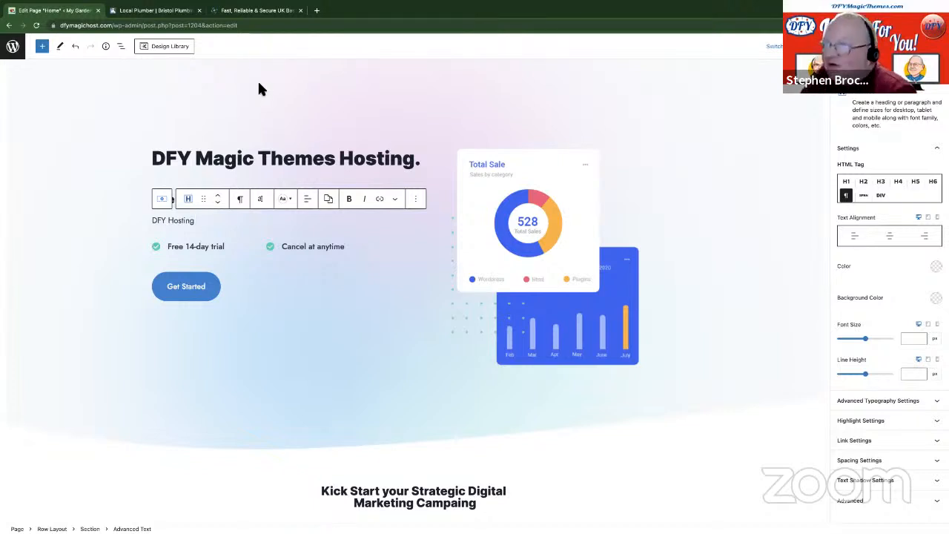
Copy "Choose us for your website hosting in the UK, and you gain access to our customer support team" from Hosting.co.uk's customer support section
left_click(226, 11)
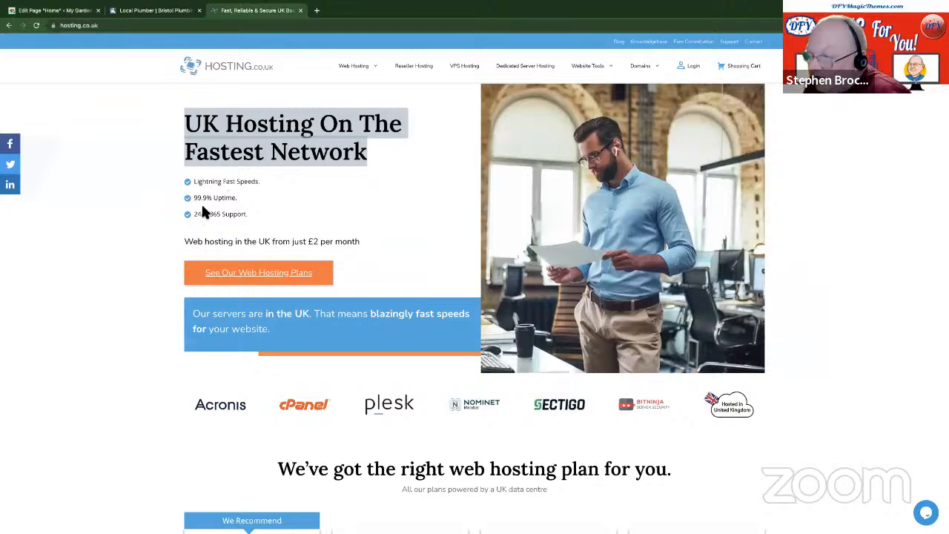
scroll(204, 238, "down", 3)
scroll(206, 235, "down", 5)
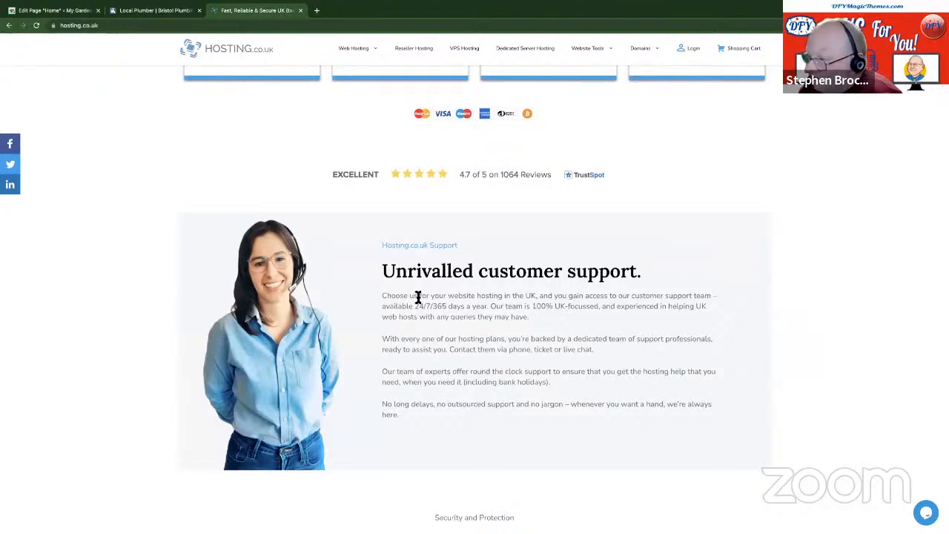
left_click_drag(381, 298, 477, 306)
left_click_drag(482, 306, 698, 298)
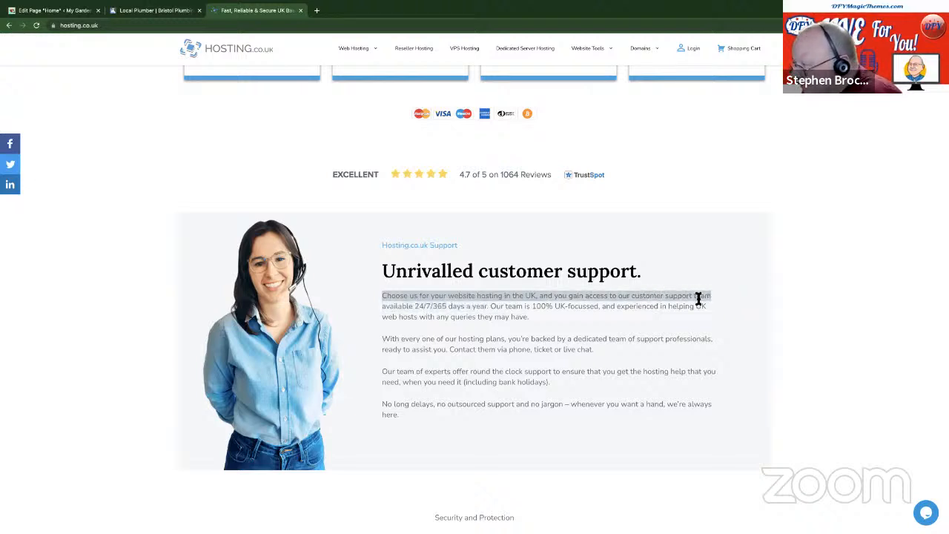
right_click(699, 298)
left_click(711, 308)
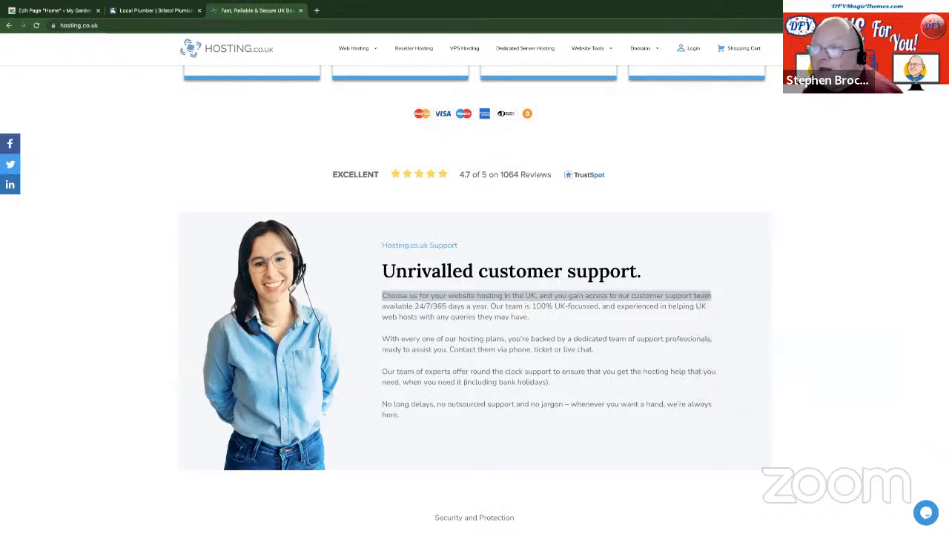
Return to the Home page editor and paste the copied sentence after "DFY Hosting" in the hero paragraph
left_click(58, 10)
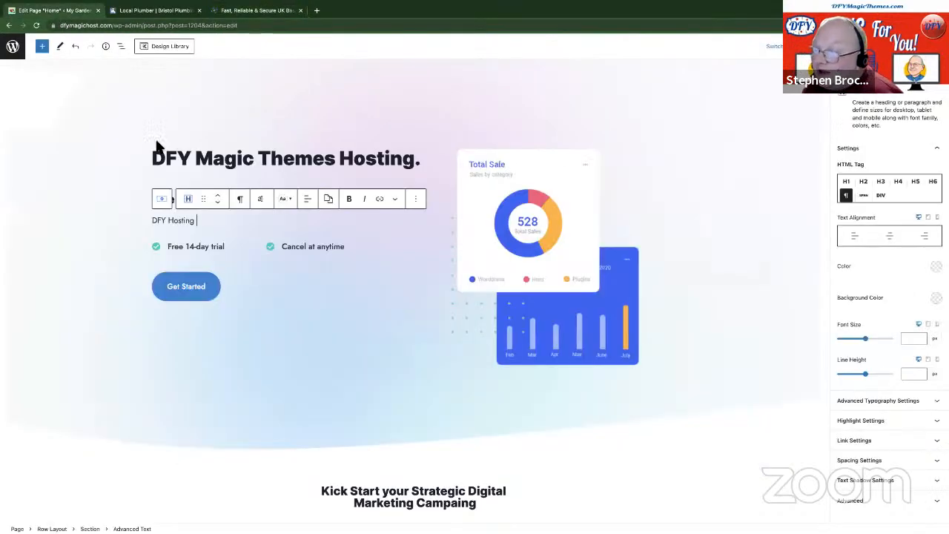
right_click(205, 224)
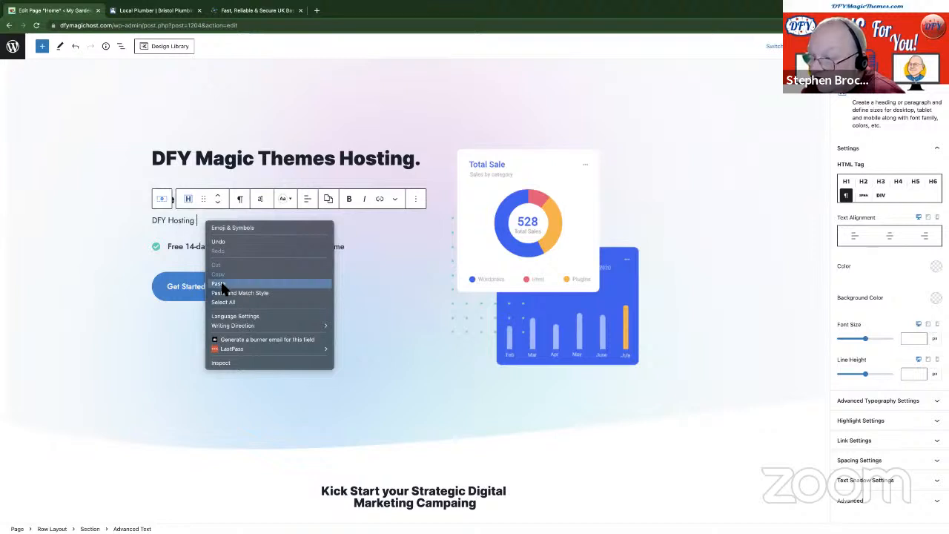
left_click(220, 286)
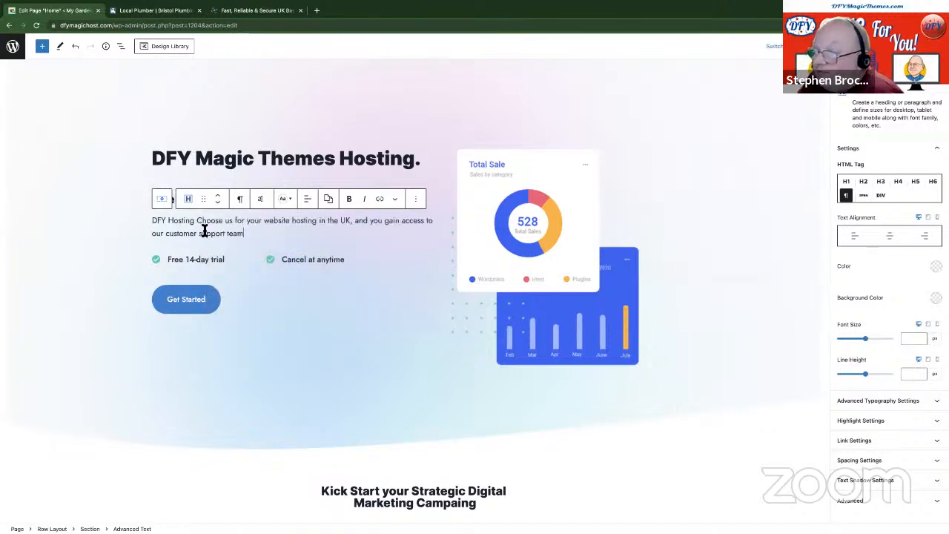
Delete the words "DFY Hosting" from the start of the hero paragraph so it begins with "Choose us"
left_click(195, 221)
key("BackSpace")
key("BackSpace")
key("BackSpace")
key("BackSpace")
key("BackSpace")
key("BackSpace")
key("BackSpace")
key("BackSpace")
key("BackSpace")
key("BackSpace")
key("BackSpace")
key("BackSpace")
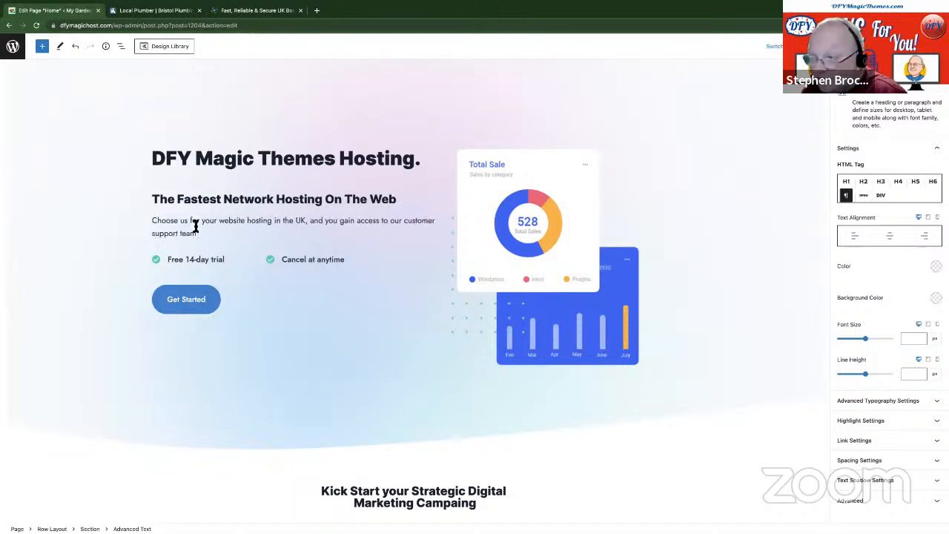
Remove "in the UK" from the hero paragraph, keeping the comma after "hosting", and end the sentence with a period after "team"
left_click(306, 221)
type(",")
key("Left")
key("BackSpace")
key("BackSpace")
key("BackSpace")
key("BackSpace")
key("BackSpace")
key("BackSpace")
key("BackSpace")
key("BackSpace")
key("BackSpace")
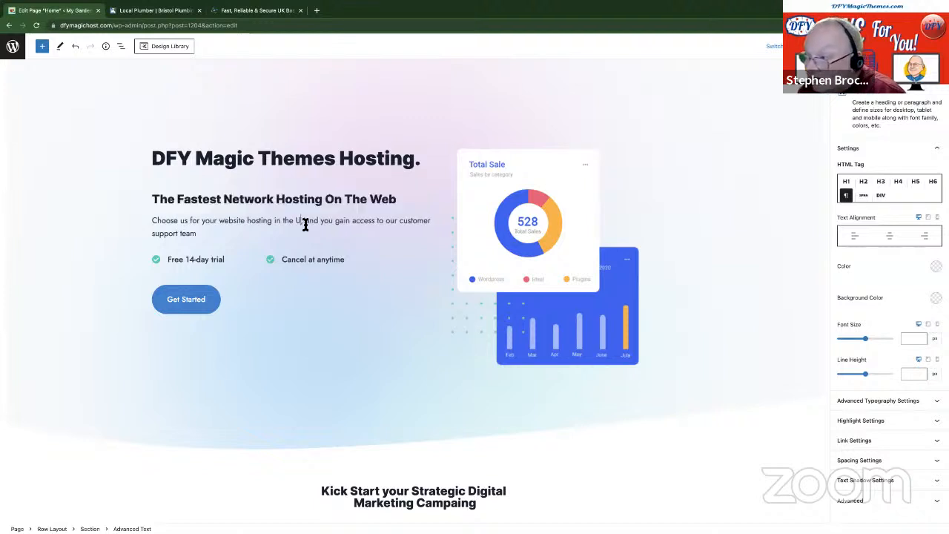
key("BackSpace")
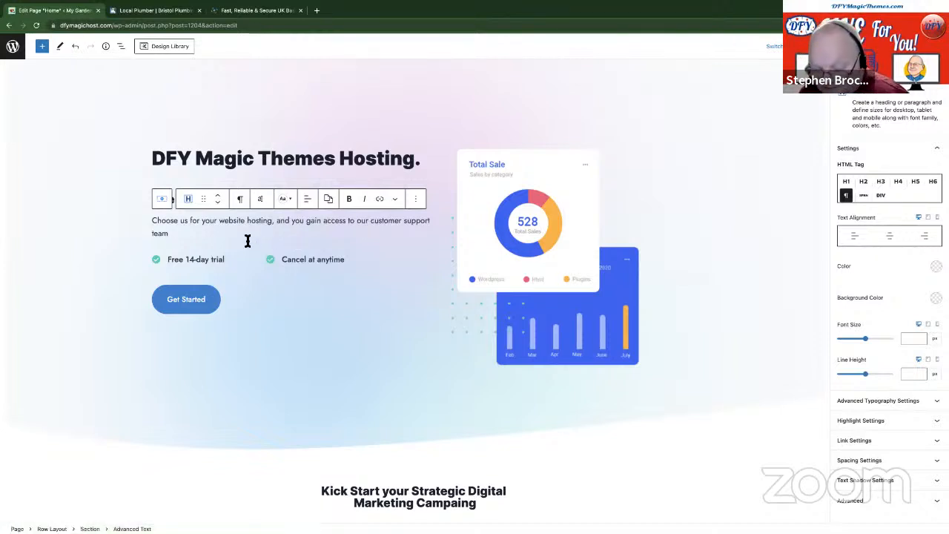
type(".")
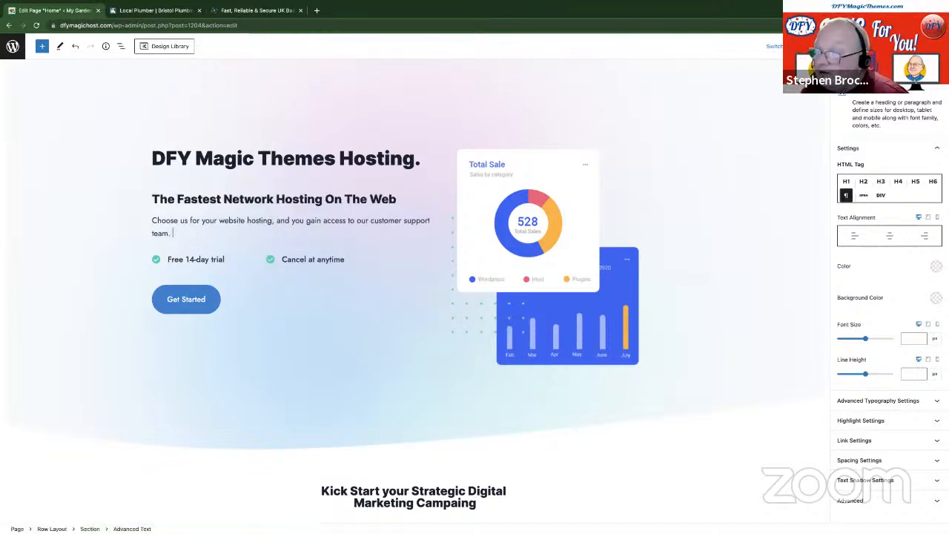
Copy the Hosting.co.uk support sentence from "With every one of our hosting plans" through "ready to assist you."
left_click(244, 12)
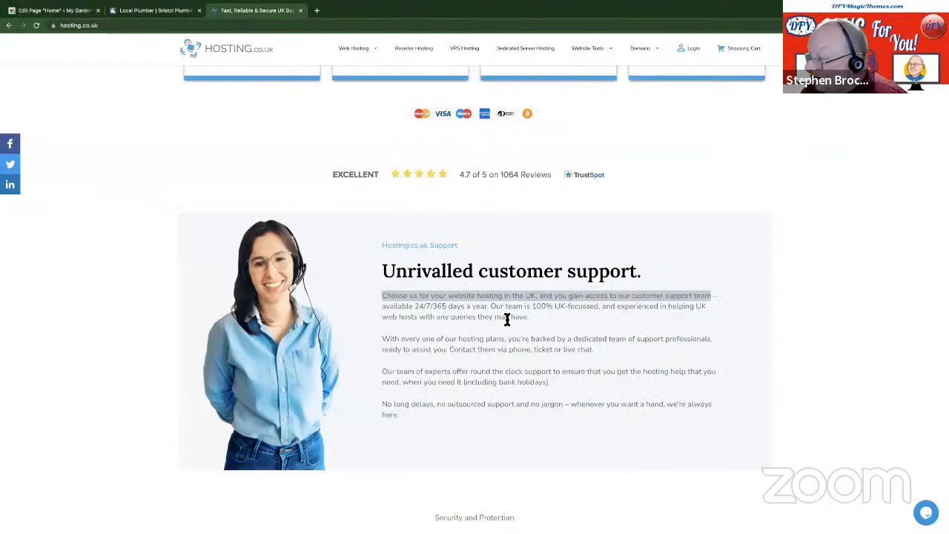
left_click_drag(383, 339, 449, 353)
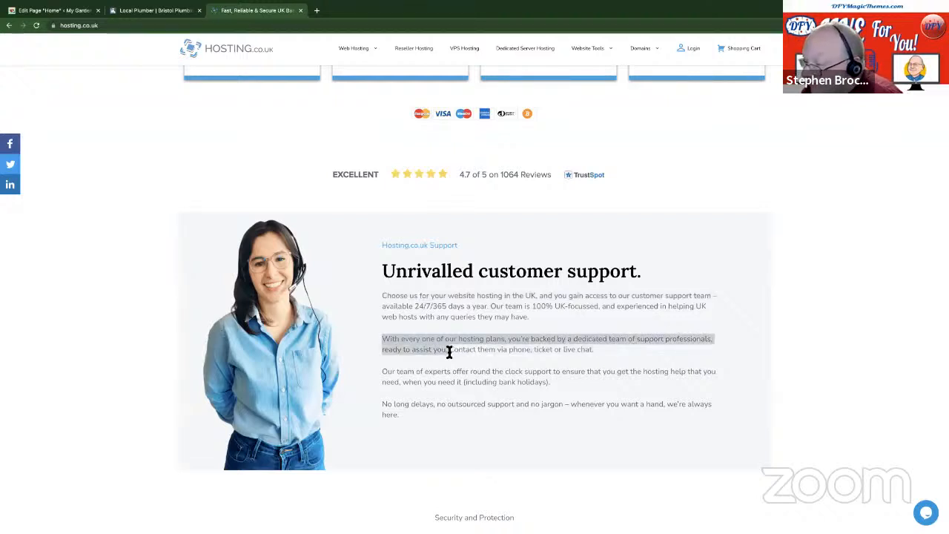
right_click(449, 352)
key("Escape")
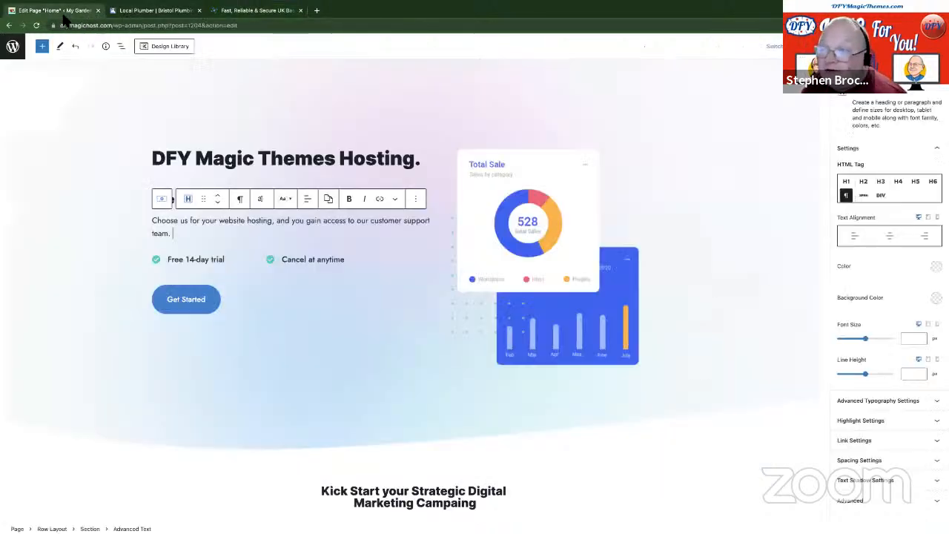
Back in the Home page editor, add a new paragraph below the hero paragraph and paste the copied support sentence into it
left_click(63, 10)
left_click(185, 236)
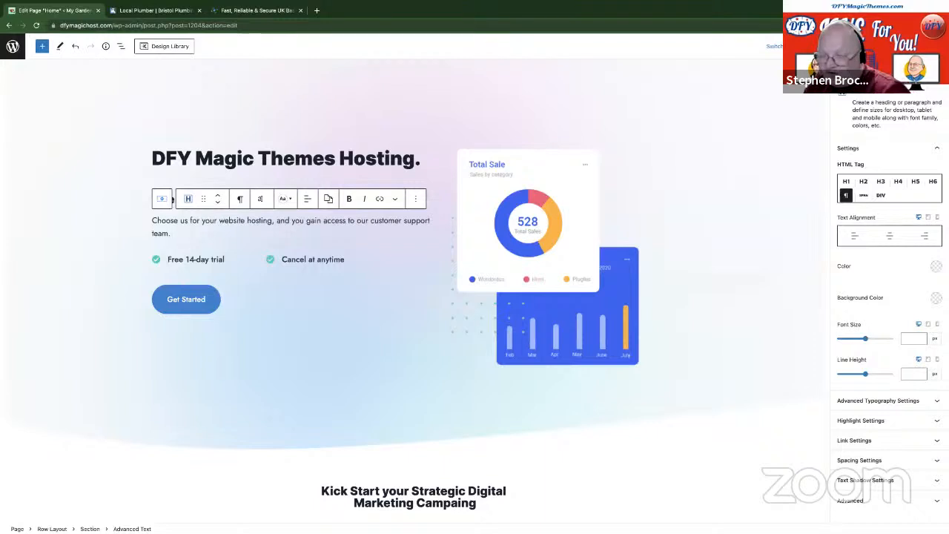
key("Return")
key("ctrl+v")
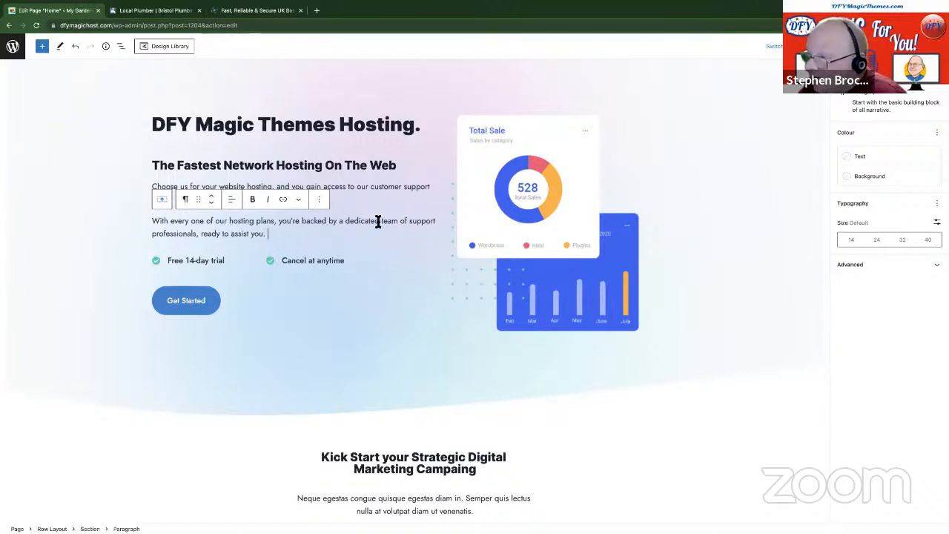
Replace "a" before "dedicated team" with "our" in the new hero paragraph
left_click(342, 224)
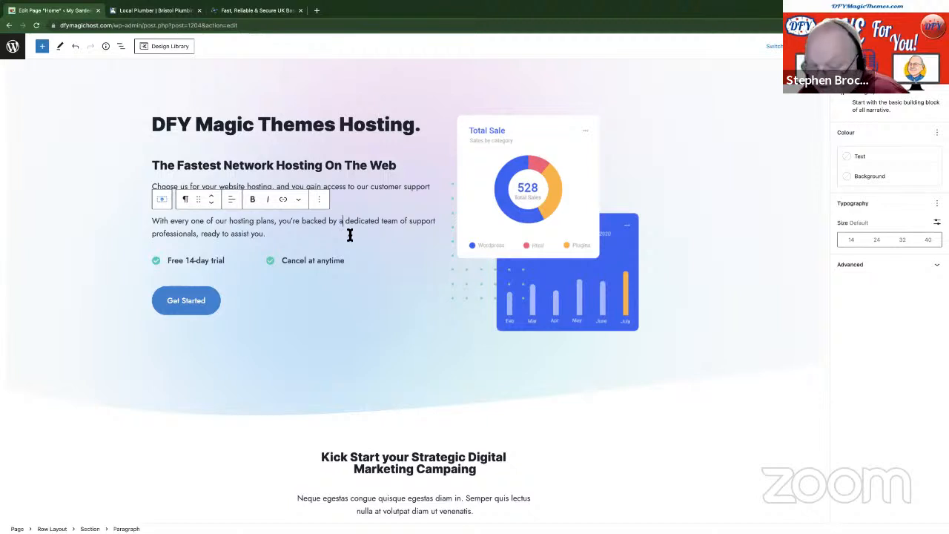
key("BackSpace")
type("u")
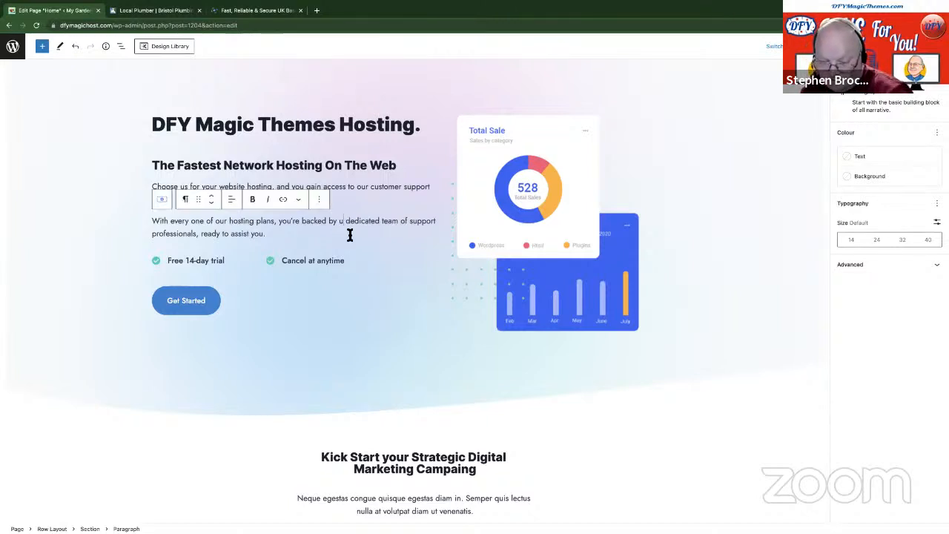
key("BackSpace")
type("our")
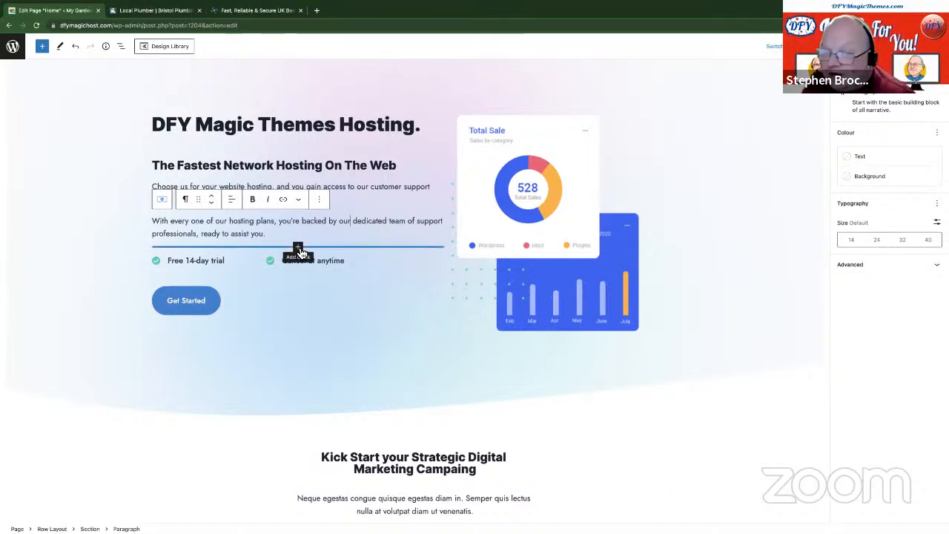
Turn "every one" in the second hero paragraph into the spintax "{all|every one}"
left_click(172, 220)
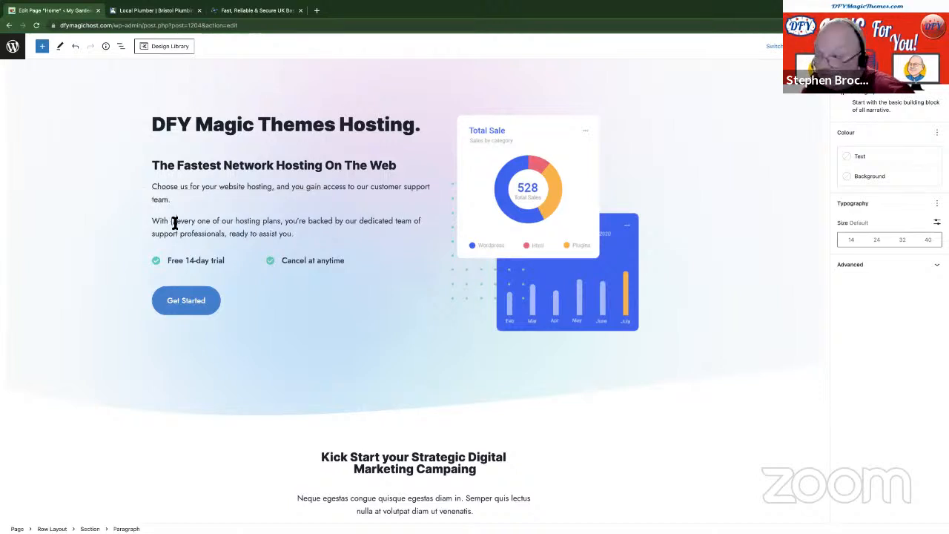
type("all")
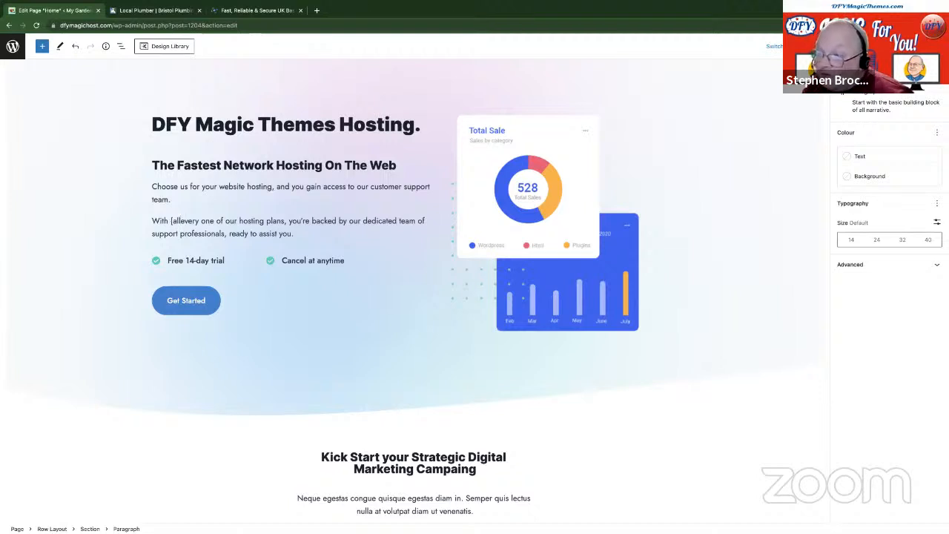
left_click(175, 221)
type("[")
key("Right")
key("Right")
key("Right")
left_click(215, 221)
type("]")
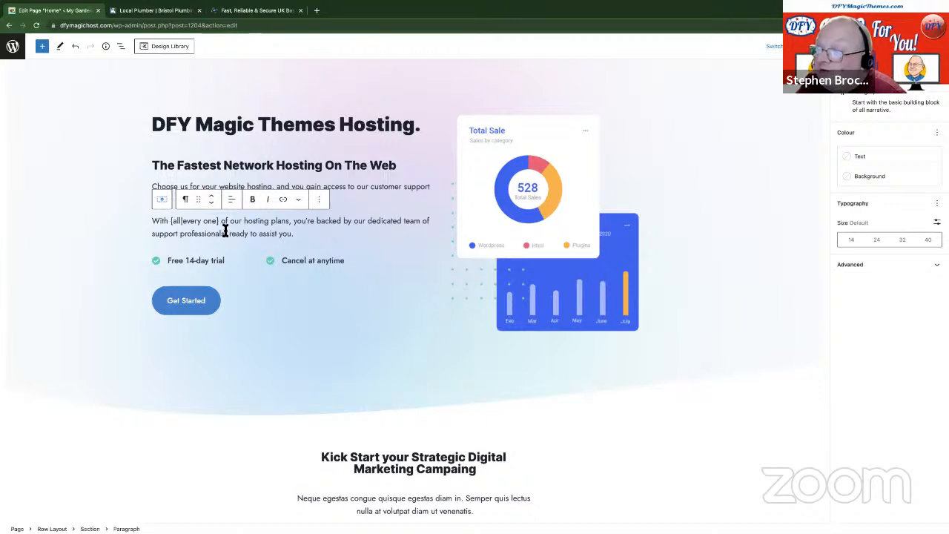
Turn "backed by" in the second hero paragraph into the spintax "{backed by|covered by}"
left_click(317, 221)
type("(")
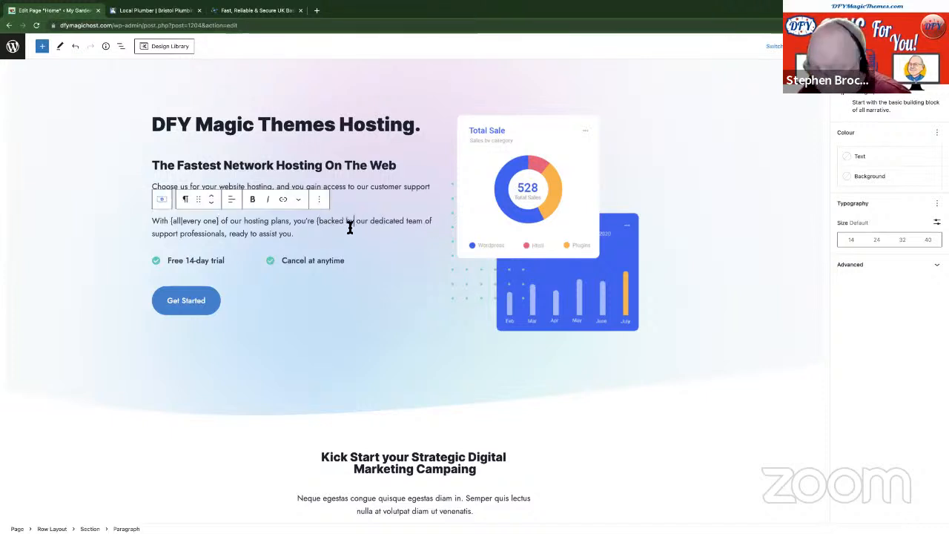
type("|")
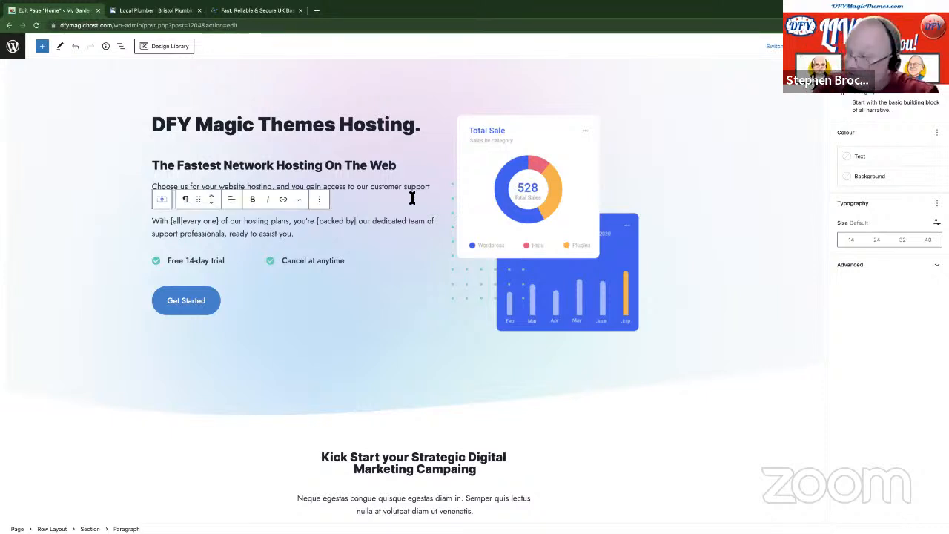
type("covere")
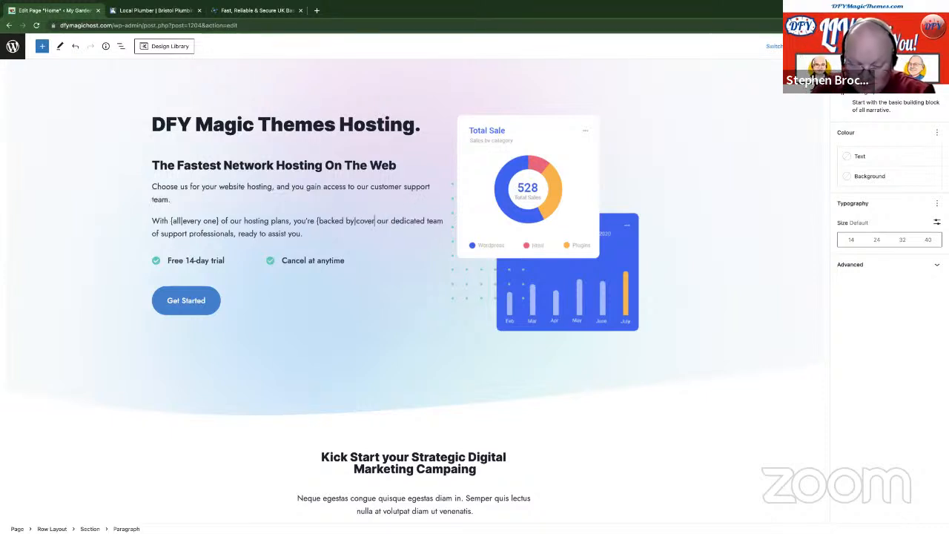
type("d by}")
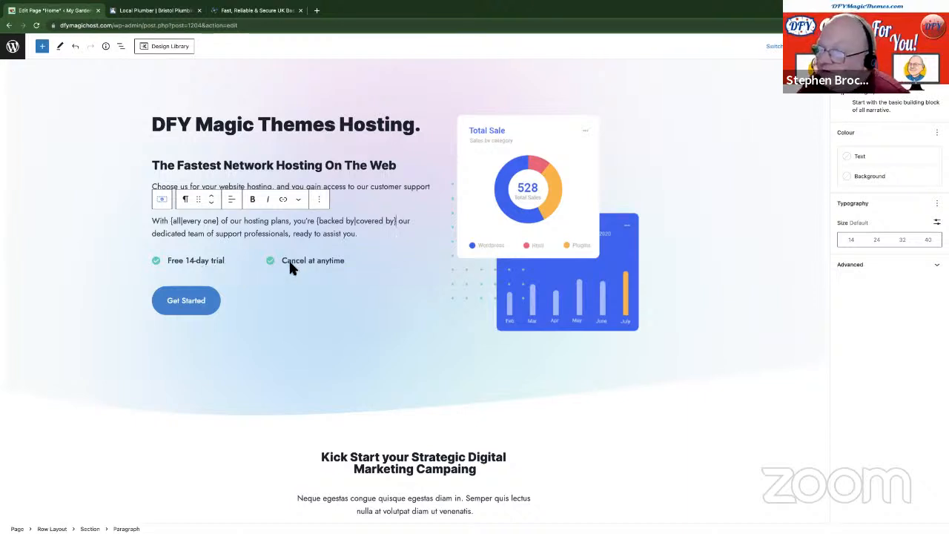
left_click(187, 308)
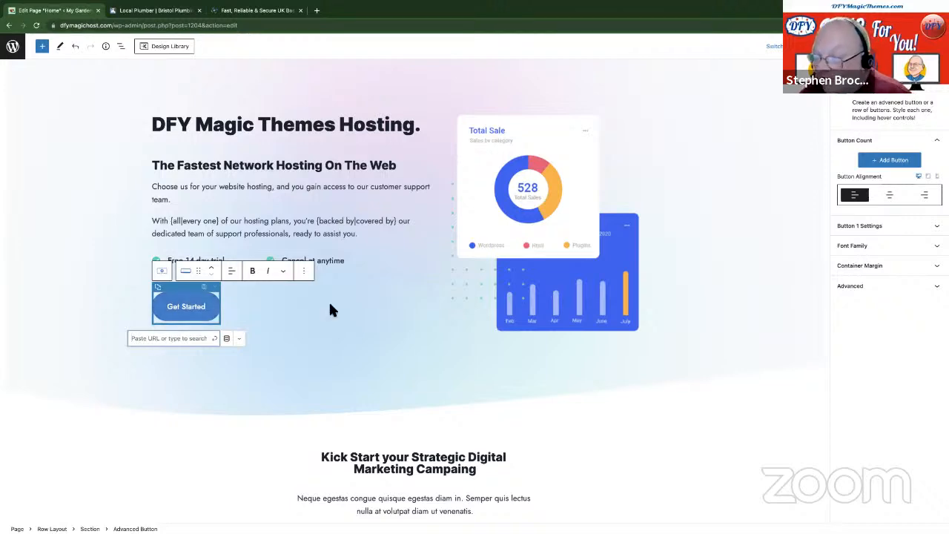
scroll(330, 301, "down", 3)
scroll(330, 300, "up", 2)
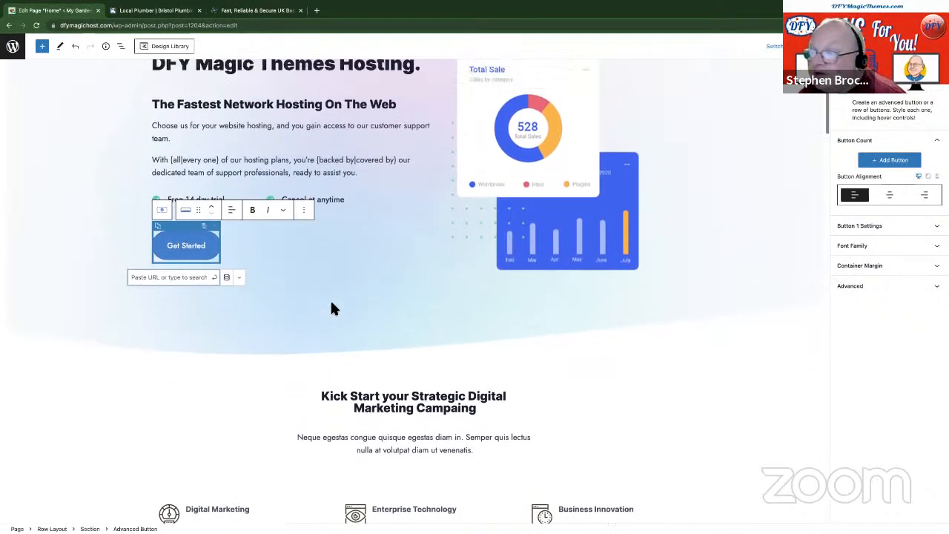
left_click(342, 350)
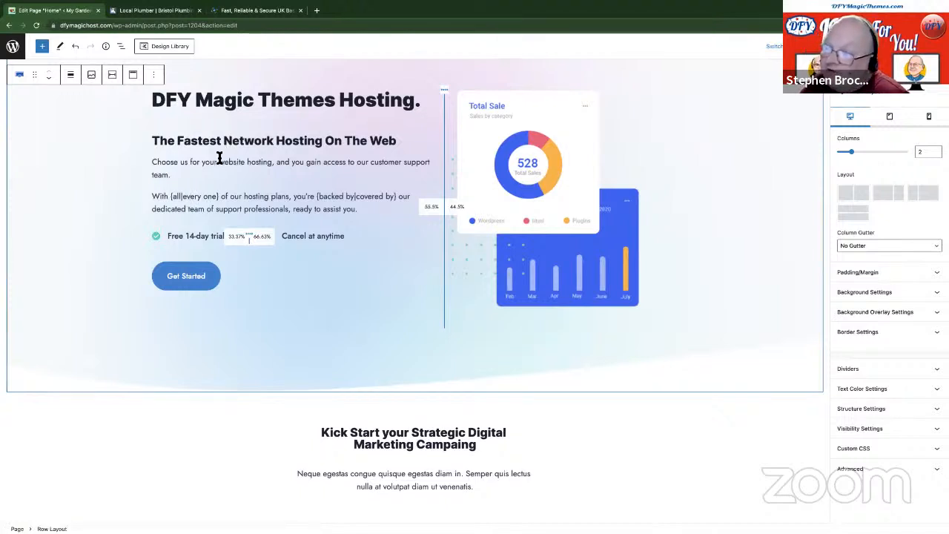
Turn "Fastest Network" in the hero subheading into the spintax "{Best|Fastest Network}"
left_click(176, 142)
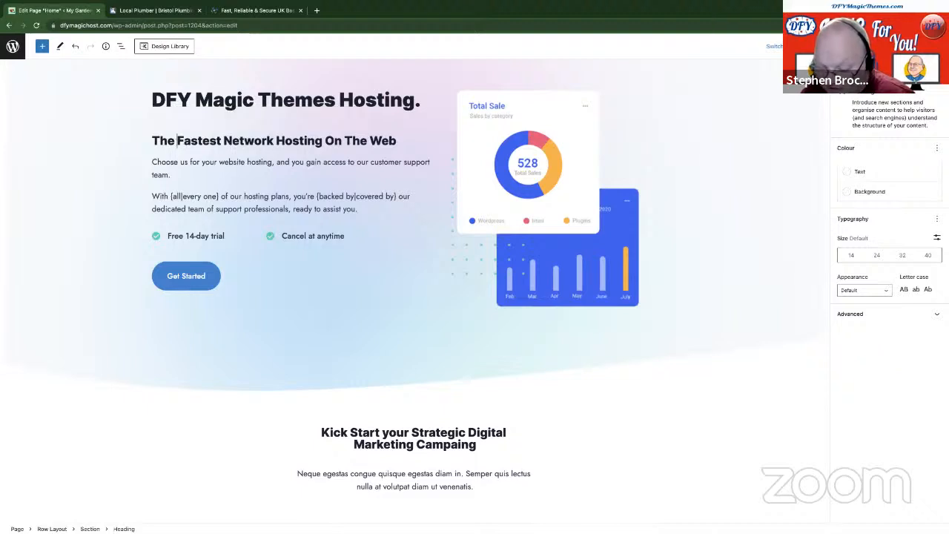
type("{")
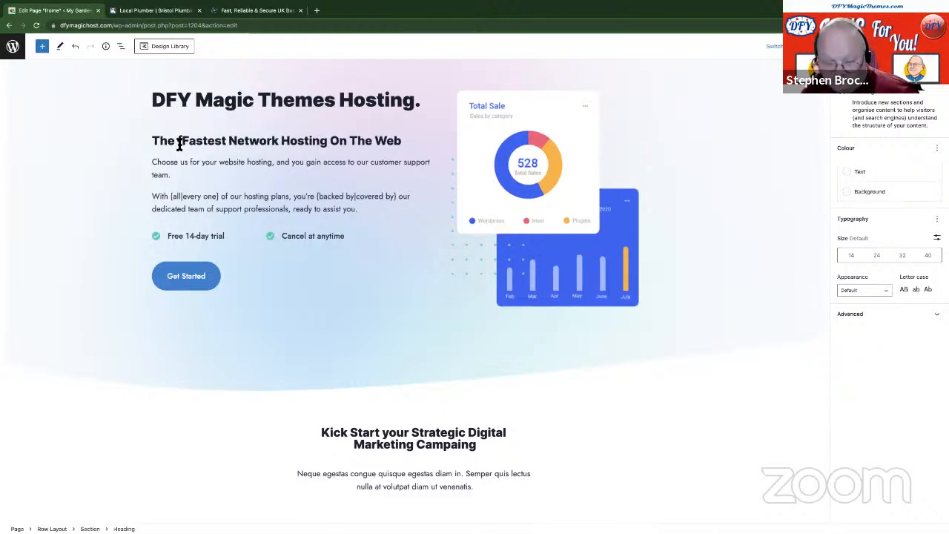
type("Best")
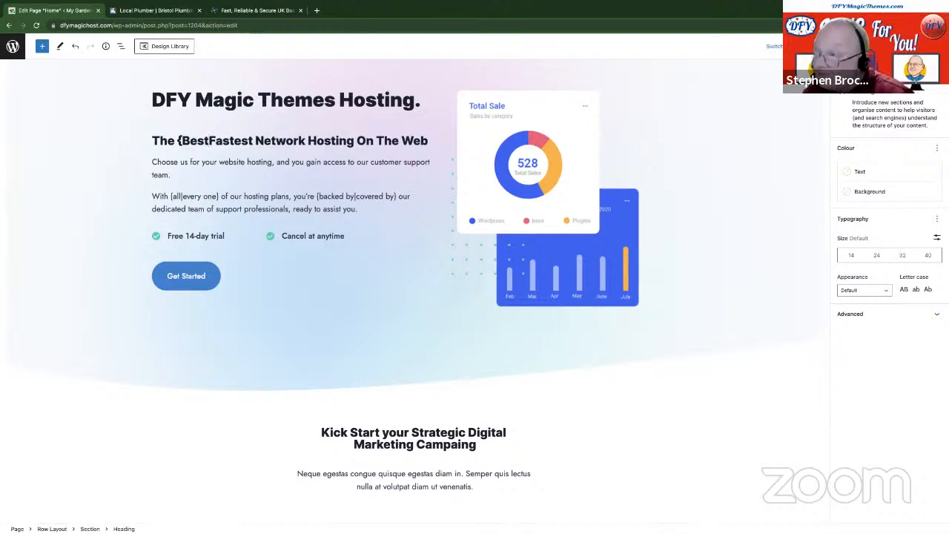
type("|")
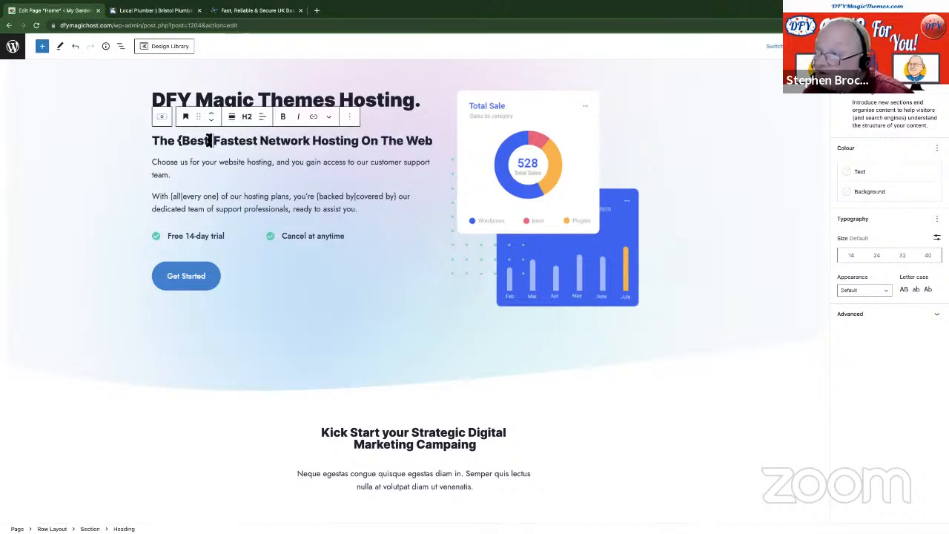
left_click(310, 141)
type("}")
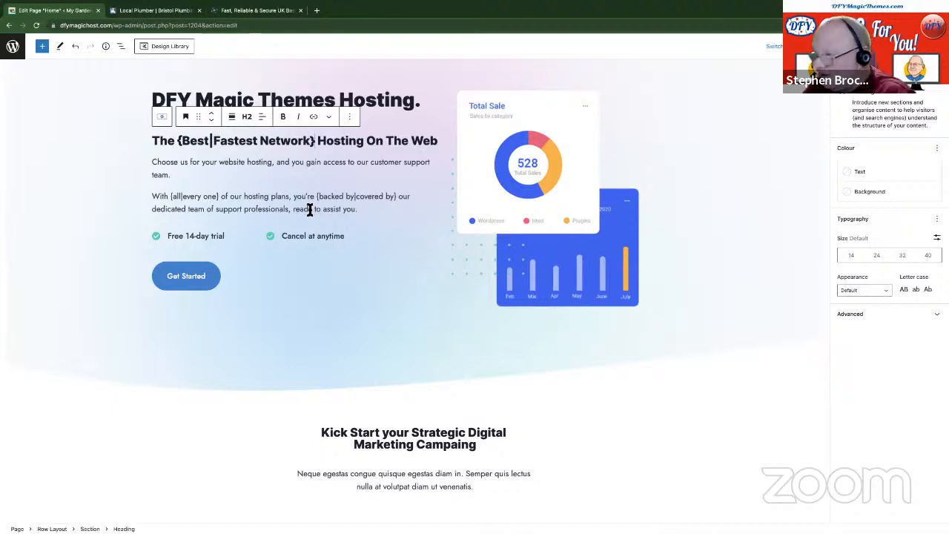
scroll(306, 214, "down", 3)
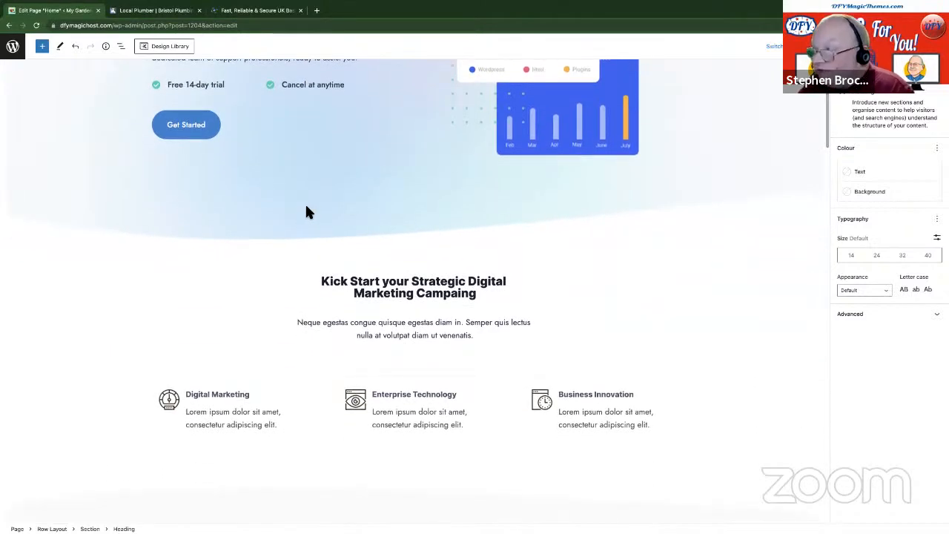
Remove "14" from the "Free 14-day trial" label in the hero section
scroll(305, 212, "up", 5)
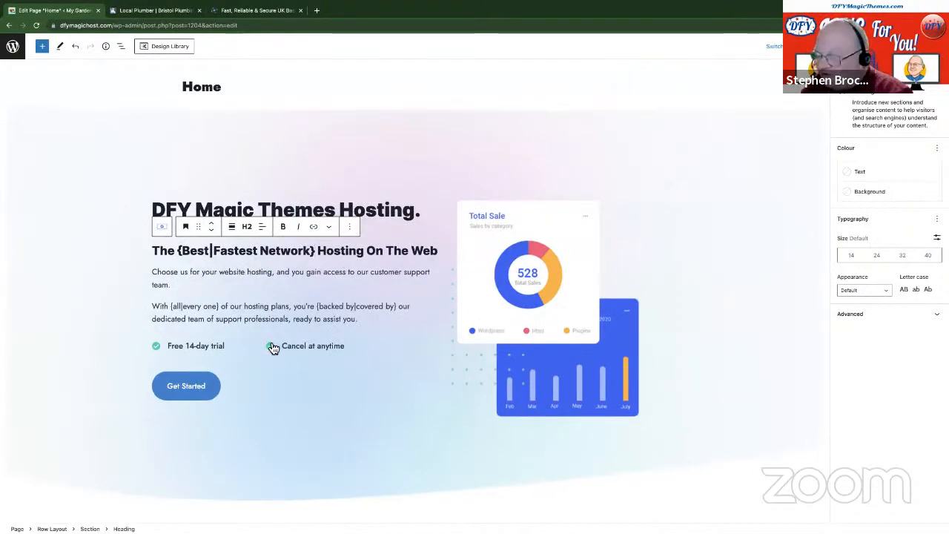
left_click(202, 355)
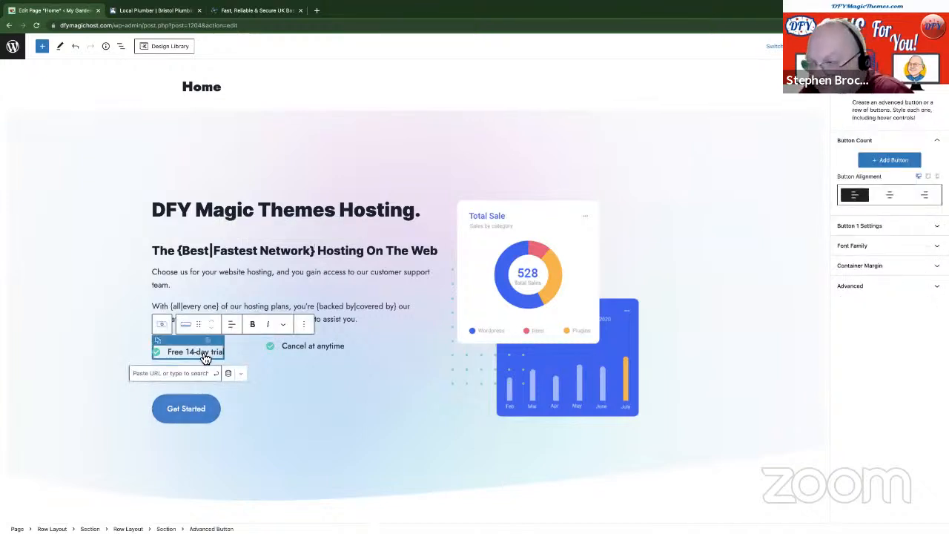
double_click(192, 354)
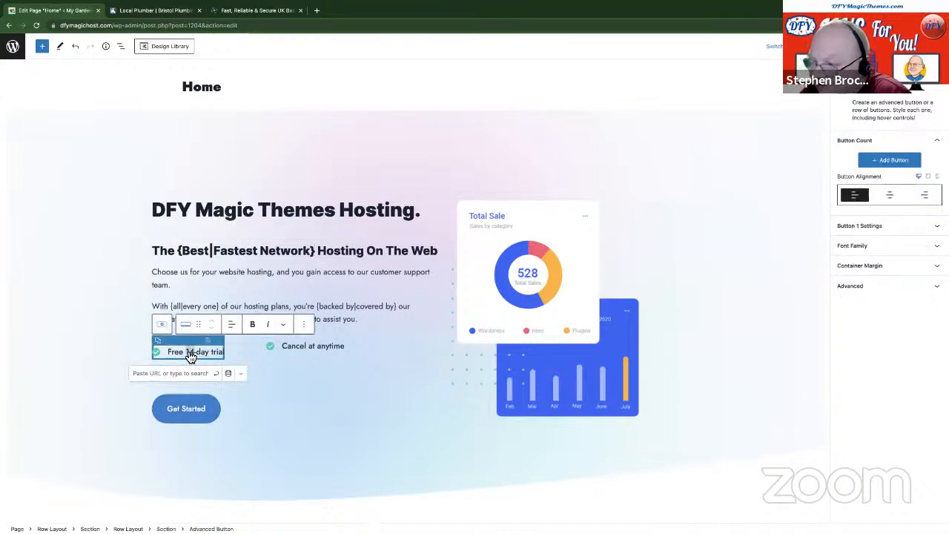
key("BackSpace")
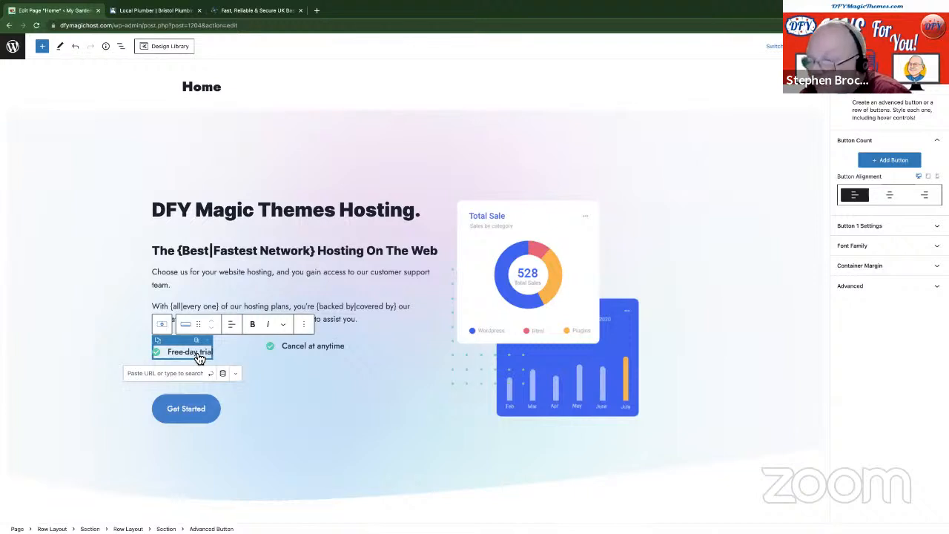
left_click(303, 324)
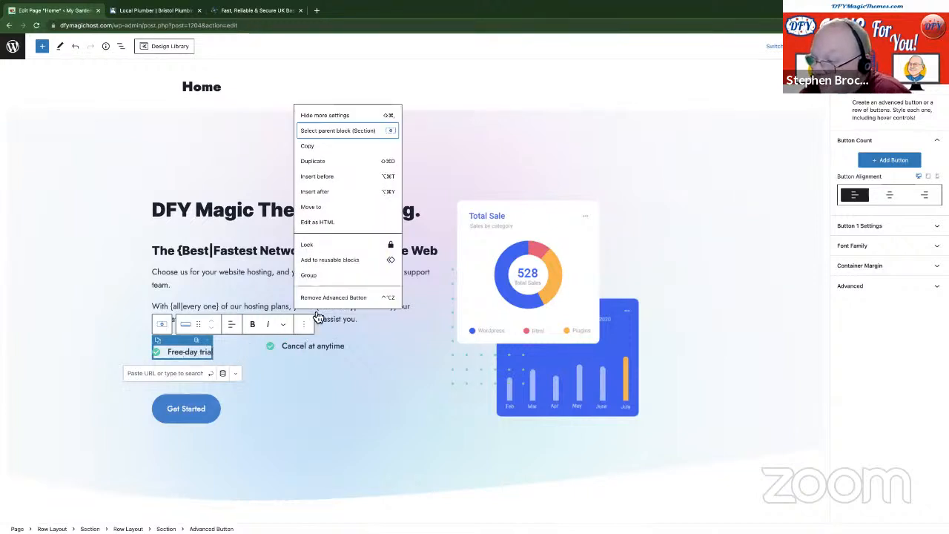
left_click(211, 397)
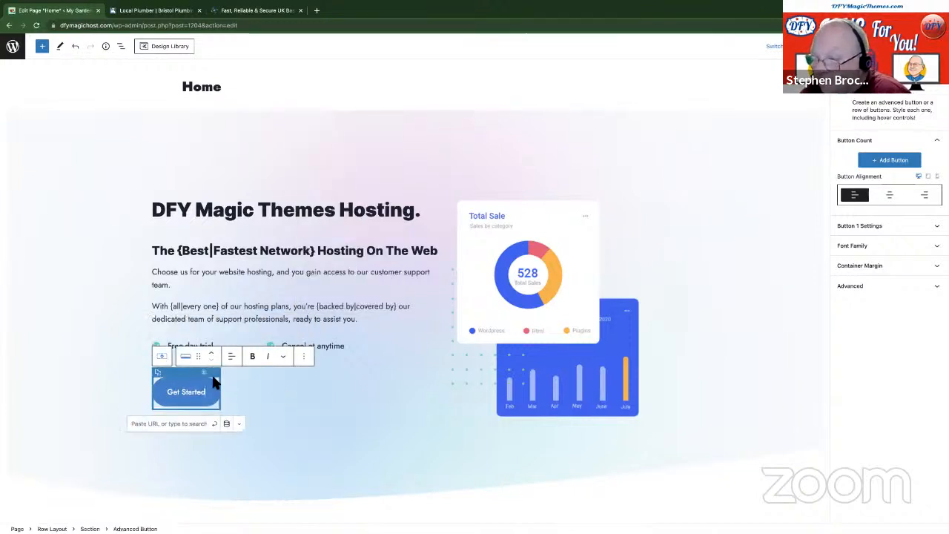
left_click(165, 350)
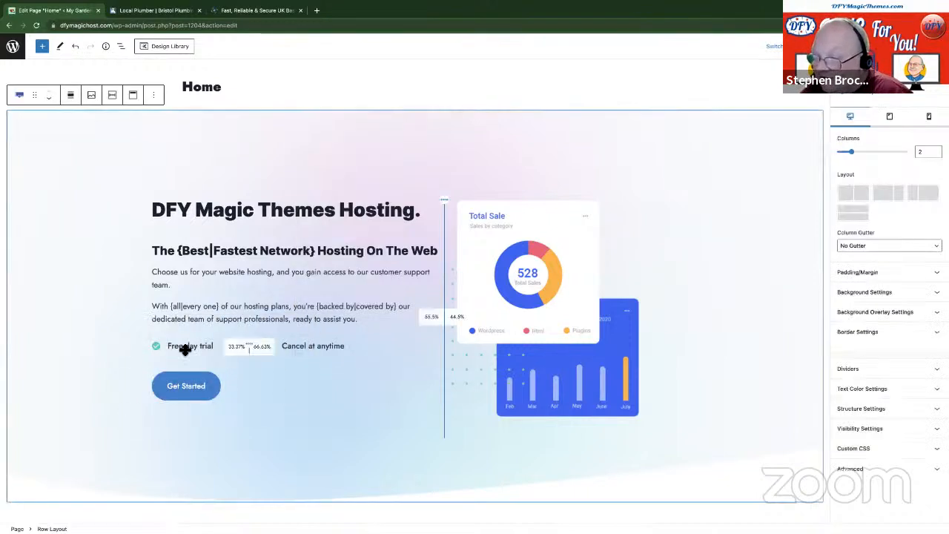
Switch to the hosting.co.uk page and copy the first checkmark item, "Lightning Fast Speeds."
left_click(245, 11)
scroll(223, 219, "up", 4)
scroll(240, 219, "up", 5)
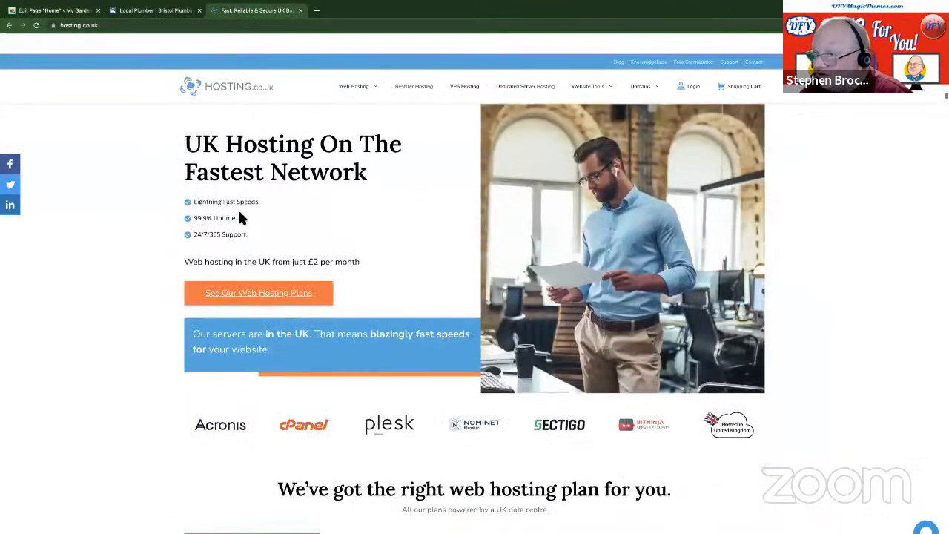
left_click_drag(195, 182, 260, 185)
right_click(254, 185)
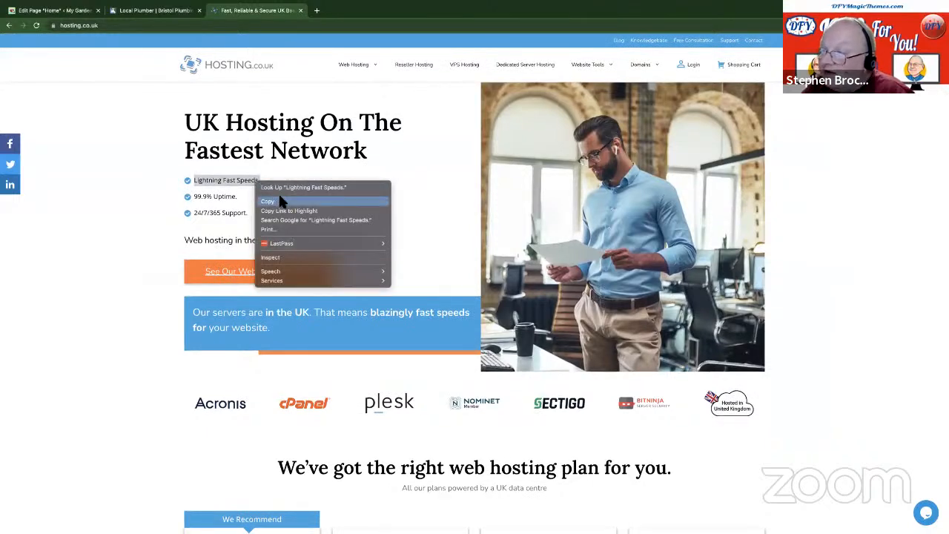
left_click(282, 187)
Return to the Home page editor and use the block list to select the first Section of the hero's nested Row Layout
left_click(71, 13)
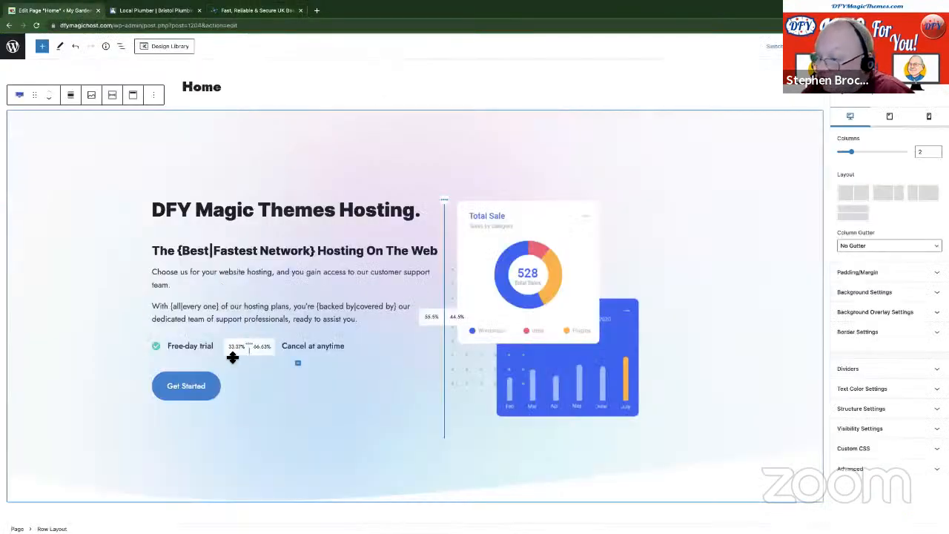
left_click(195, 347)
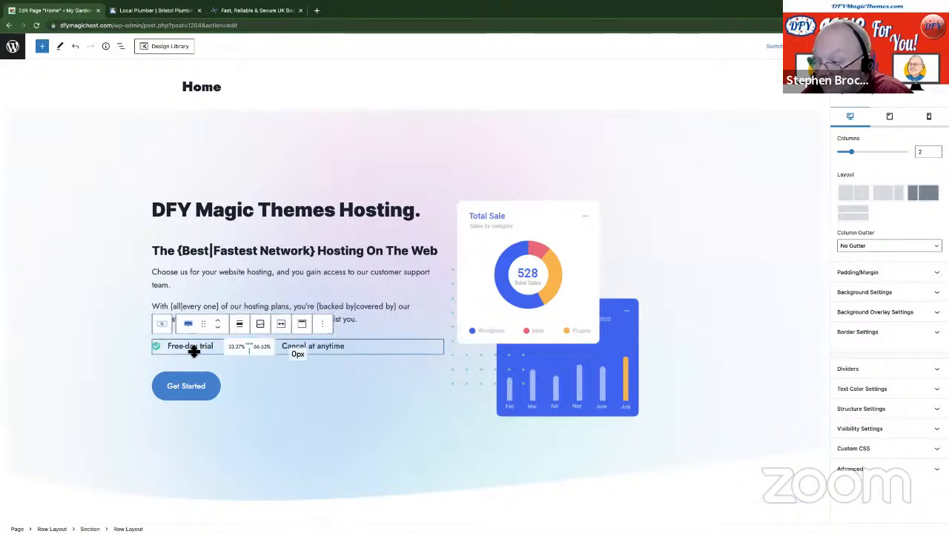
left_click(201, 361)
left_click(183, 350)
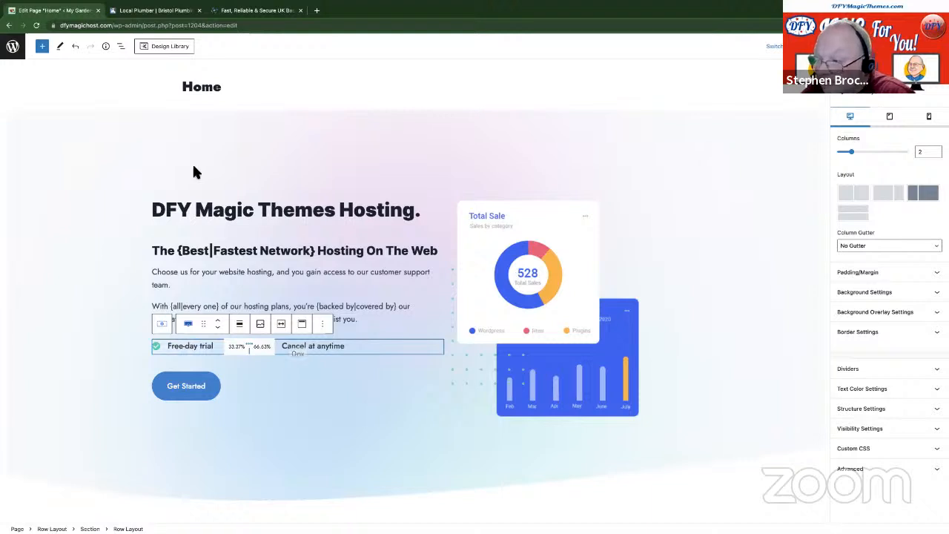
left_click(120, 47)
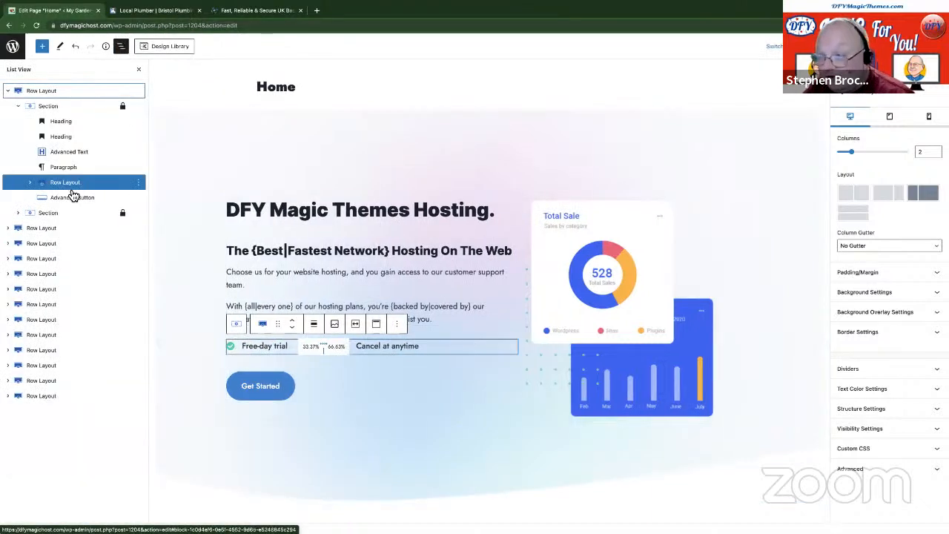
left_click(71, 199)
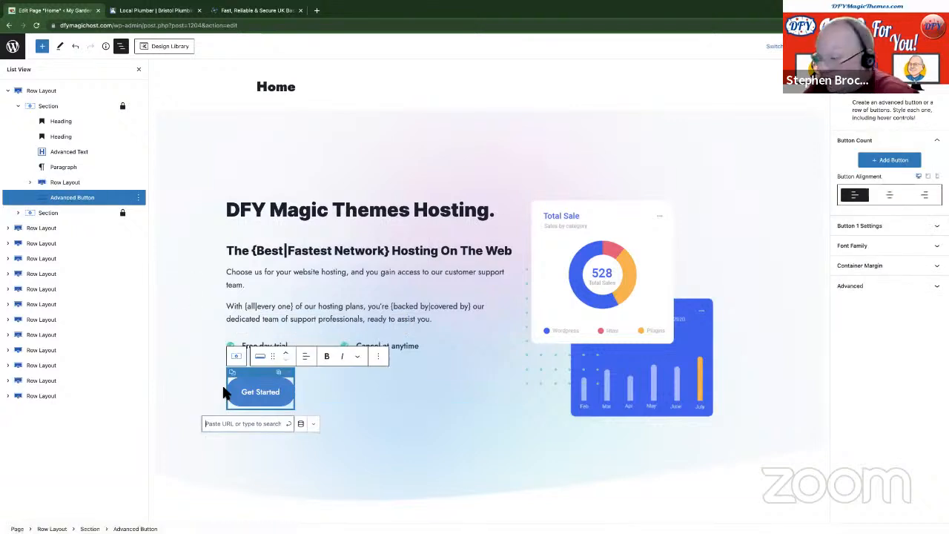
left_click(83, 182)
left_click(30, 183)
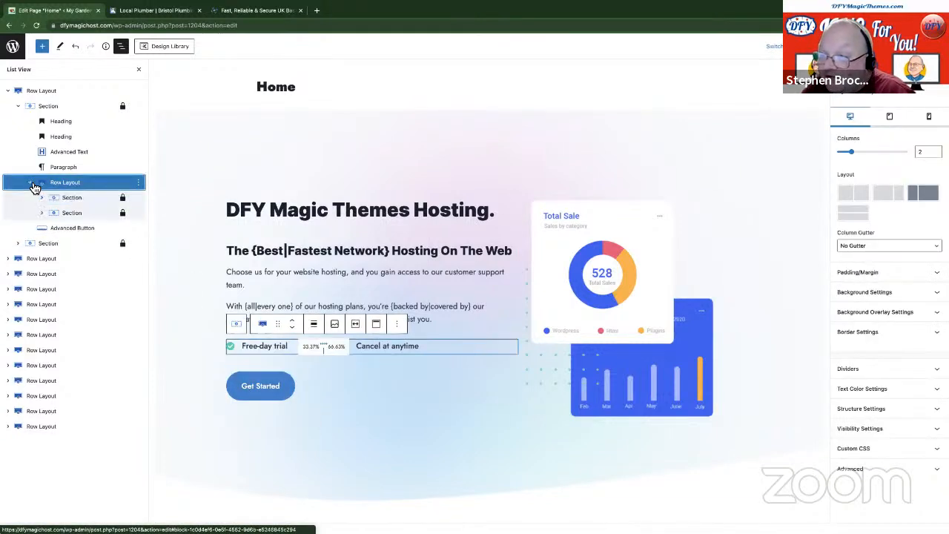
left_click(77, 212)
left_click(73, 204)
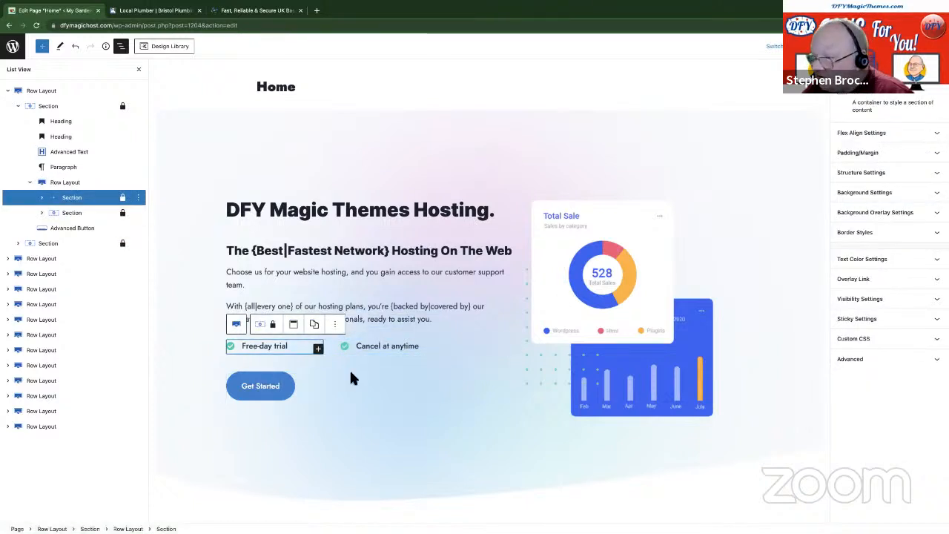
Replace the text of the hero's first checkmark item with the copied "Lightning Fast Speeds."
left_click(274, 347)
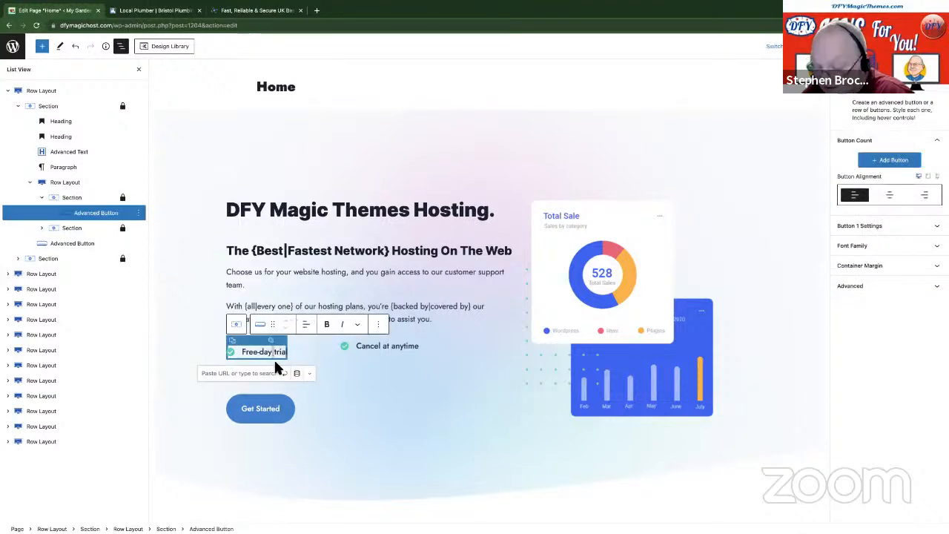
key("Right")
key("Right")
key("Right")
key("Right")
key("Right")
key("Right")
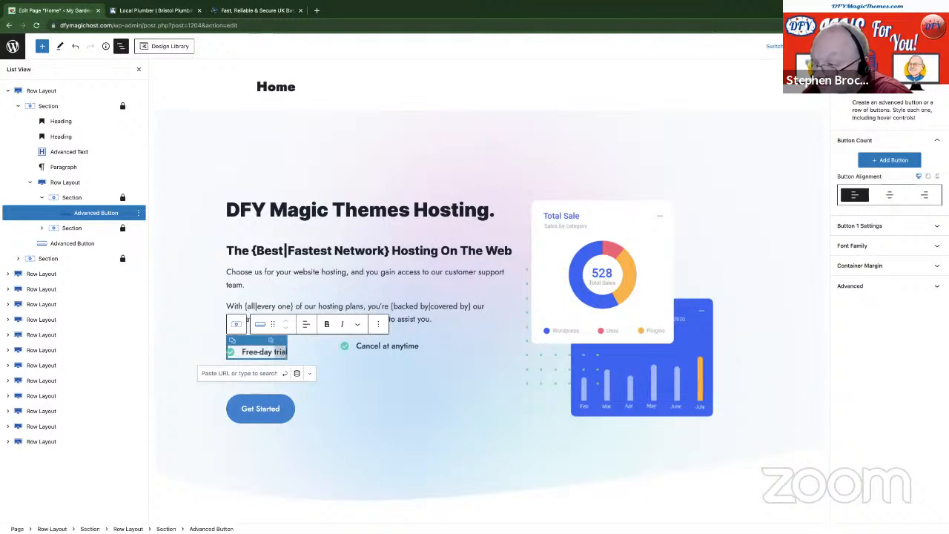
key("BackSpace")
key("BackSpace")
key("BackSpace")
key("BackSpace")
key("BackSpace")
key("BackSpace")
key("BackSpace")
key("BackSpace")
key("BackSpace")
key("BackSpace")
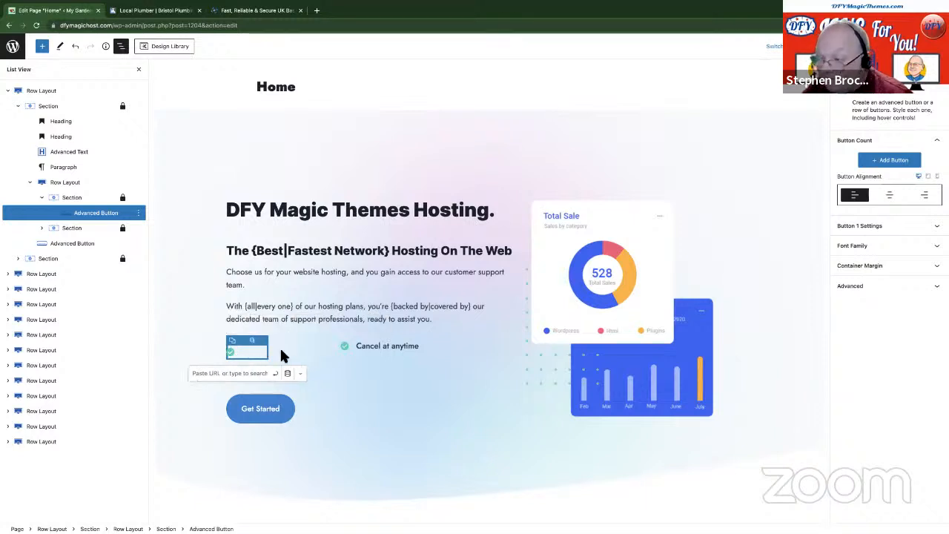
key("ctrl+v")
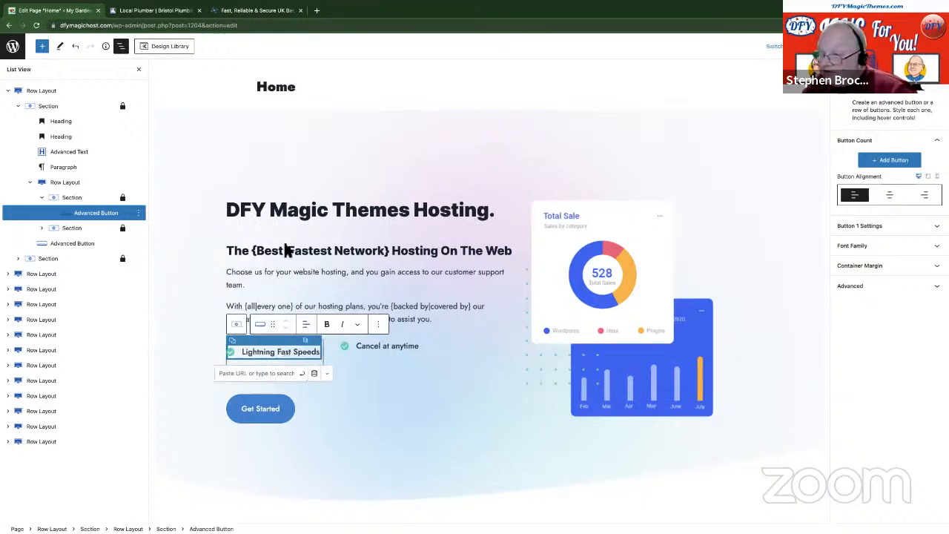
Replace the hero's "Cancel at anytime" label with "99.9% Uptime." copied from the hosting.co.uk page
left_click(225, 13)
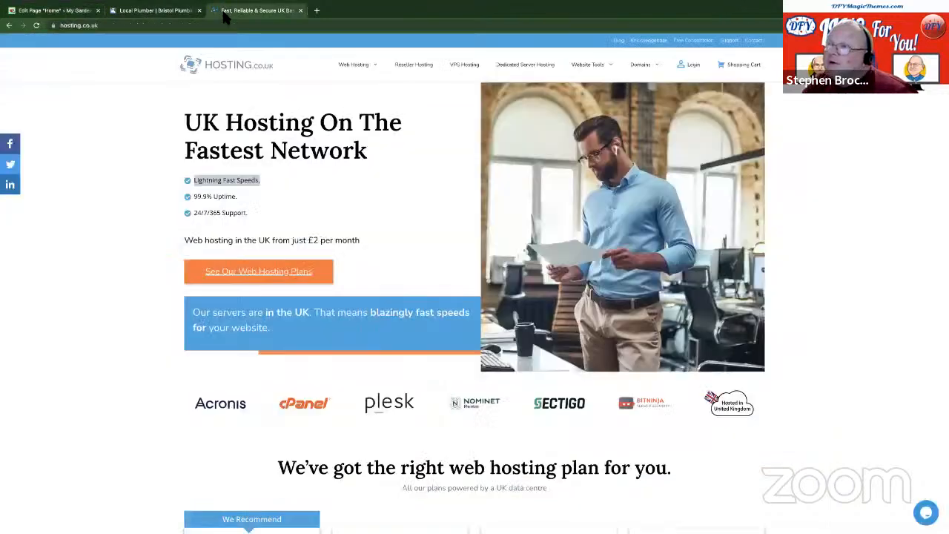
left_click_drag(237, 194, 194, 201)
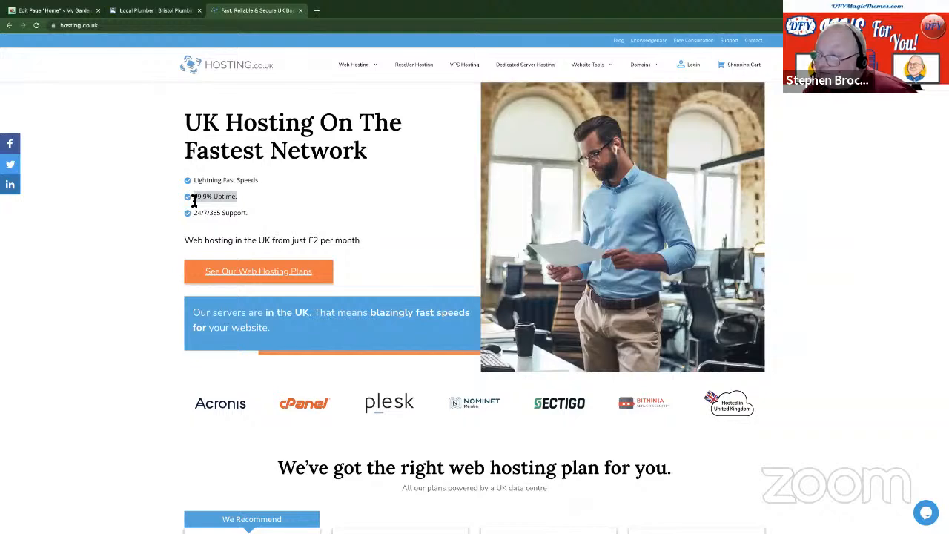
left_click(55, 11)
left_click(395, 353)
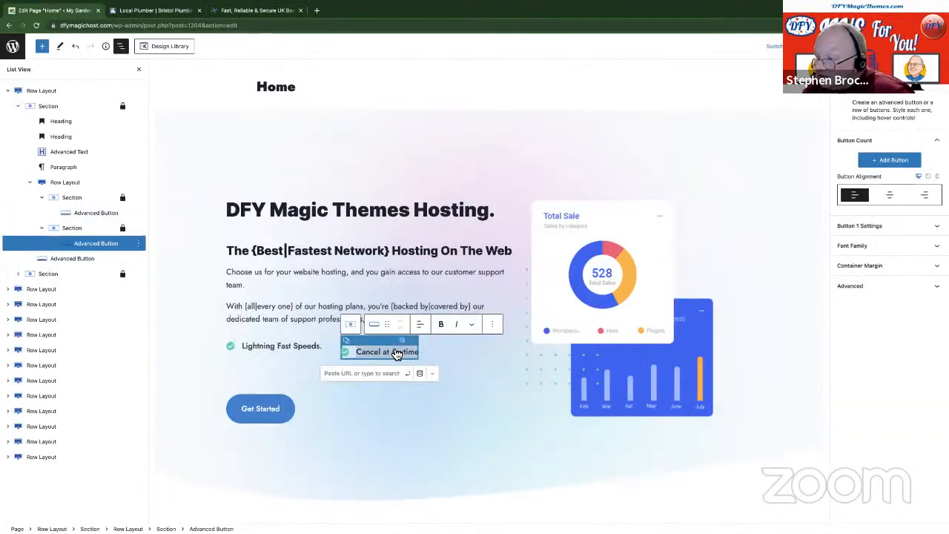
key("BackSpace")
key("ctrl+v")
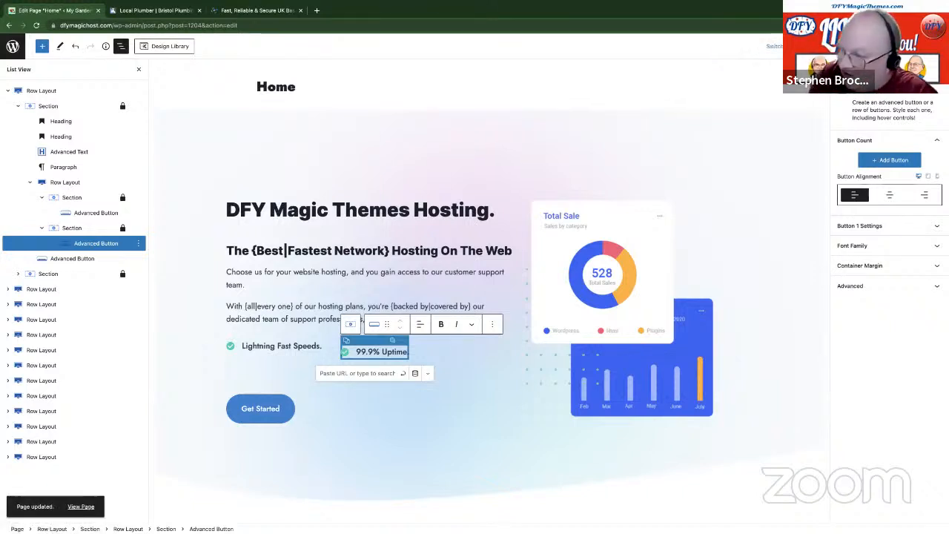
left_click(465, 438)
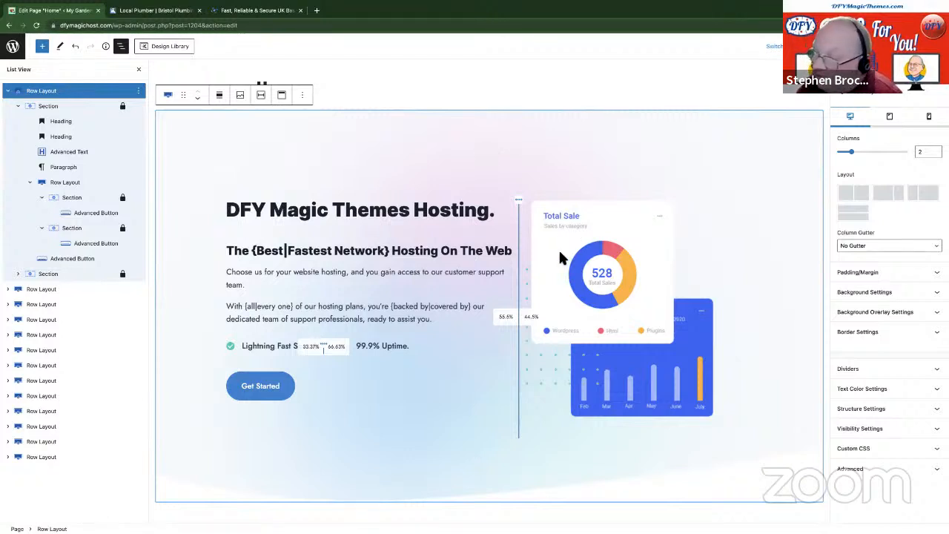
left_click(643, 220)
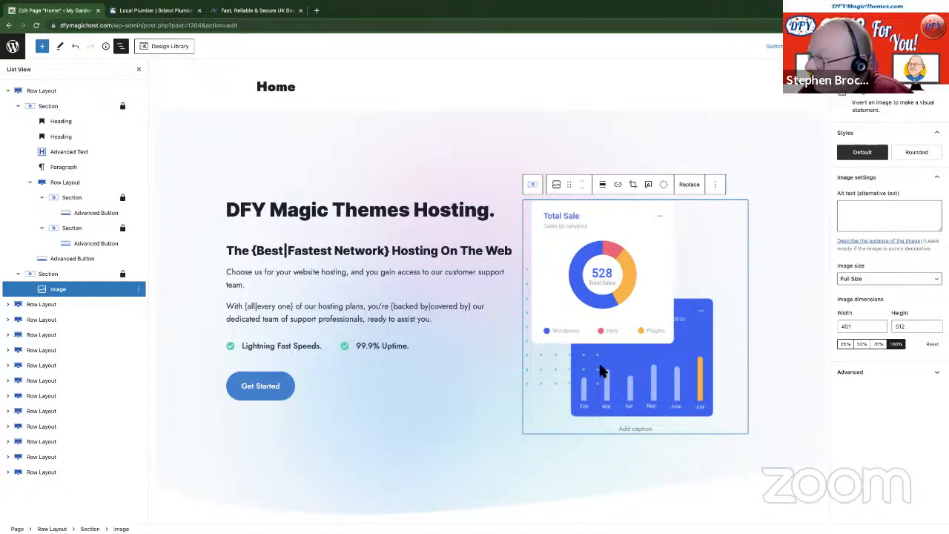
scroll(342, 370, "down", 1)
scroll(352, 362, "up", 1)
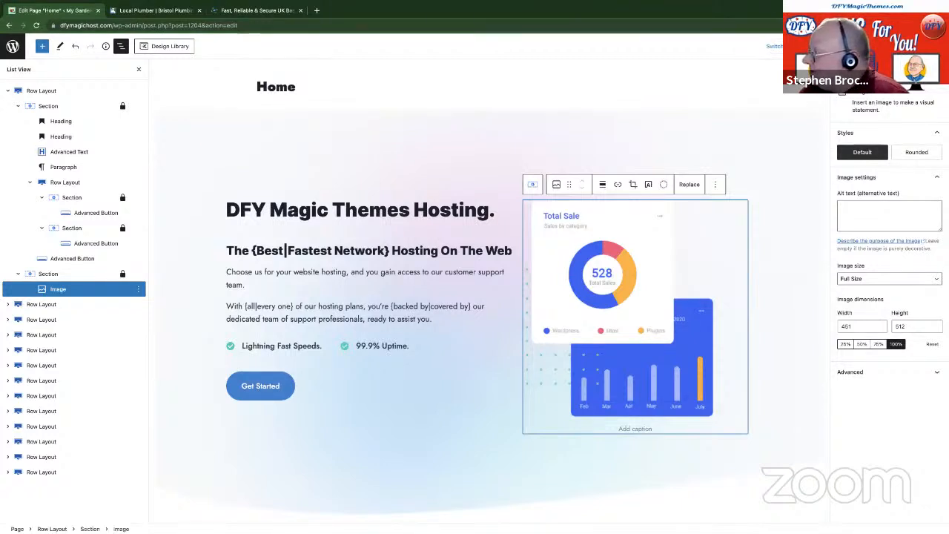
left_click(853, 69)
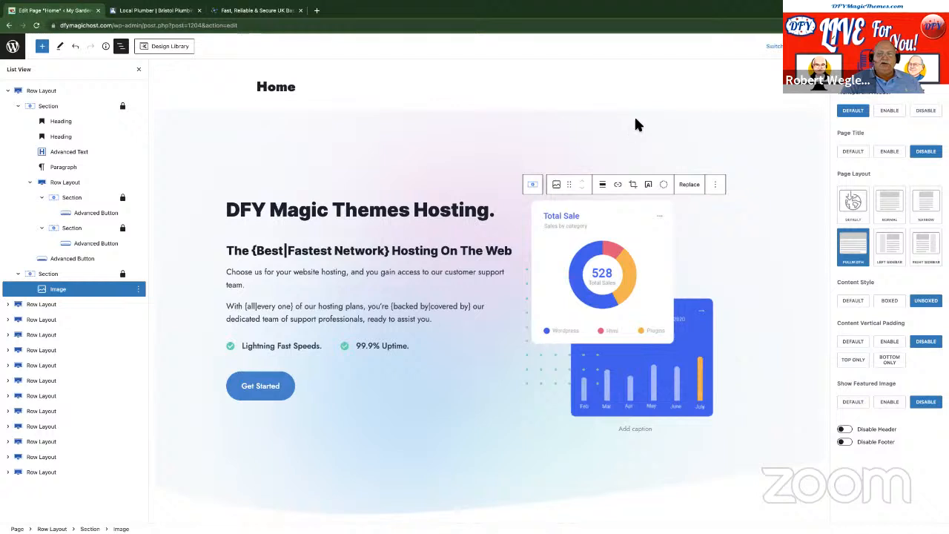
Change the heading below the hero section to "Kick Start your Website Agency"
mouse_move(371, 8)
scroll(394, 168, "down", 3)
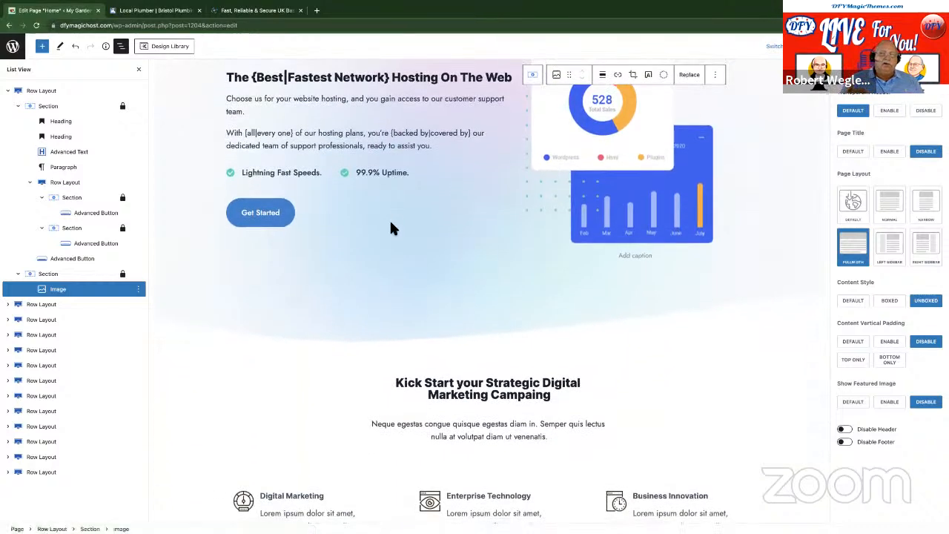
scroll(393, 294, "down", 1)
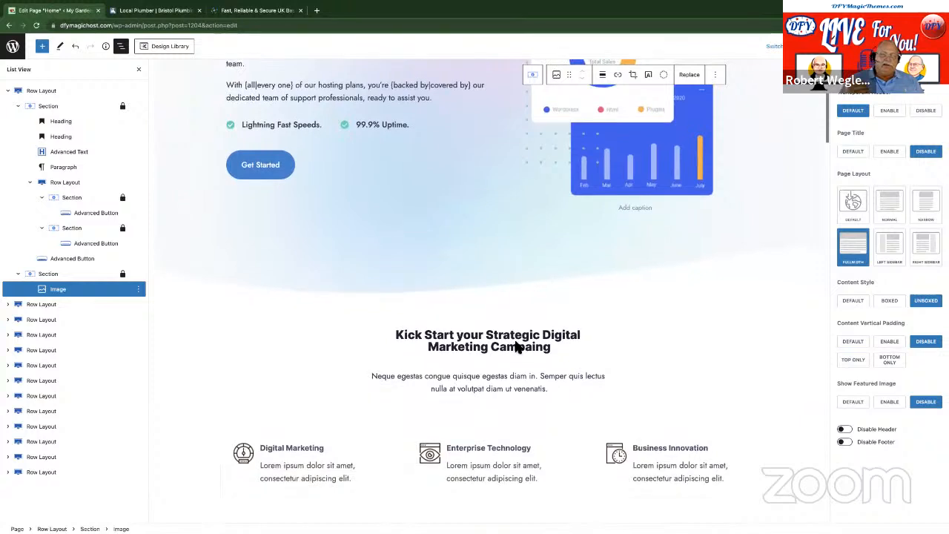
left_click(523, 338)
double_click(523, 335)
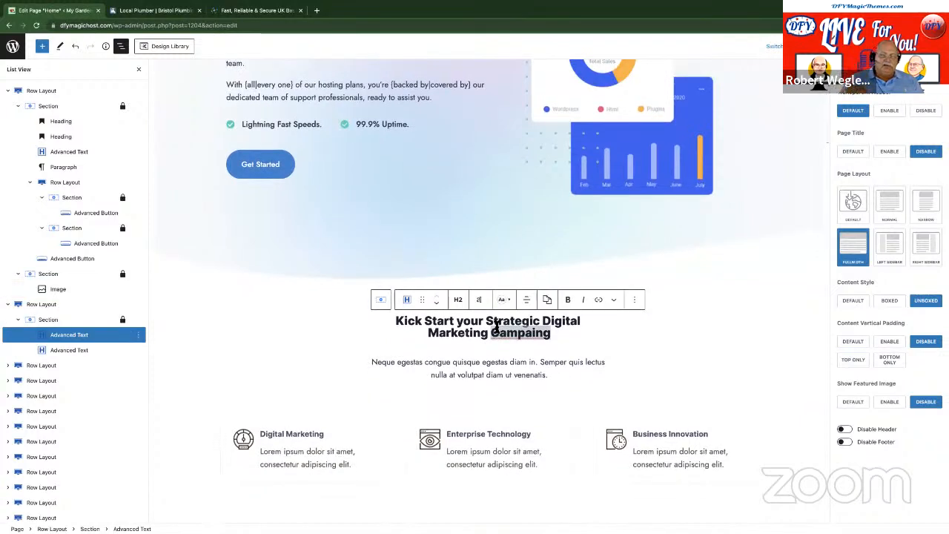
left_click_drag(488, 325, 553, 334)
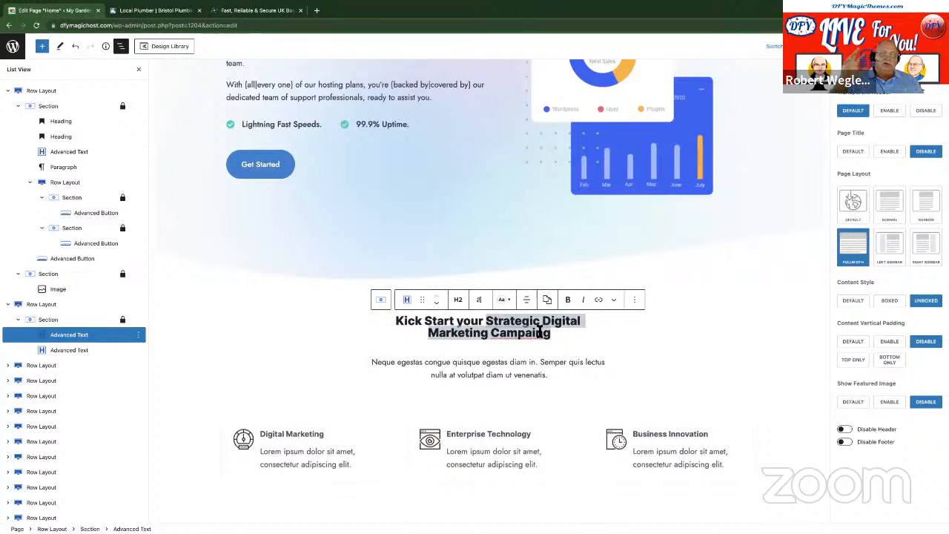
type("Websit")
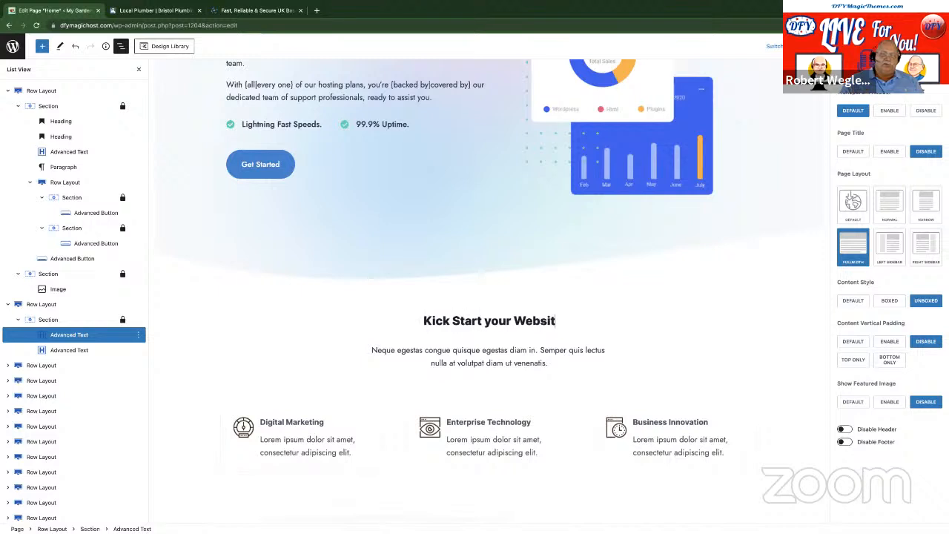
type("e Agern")
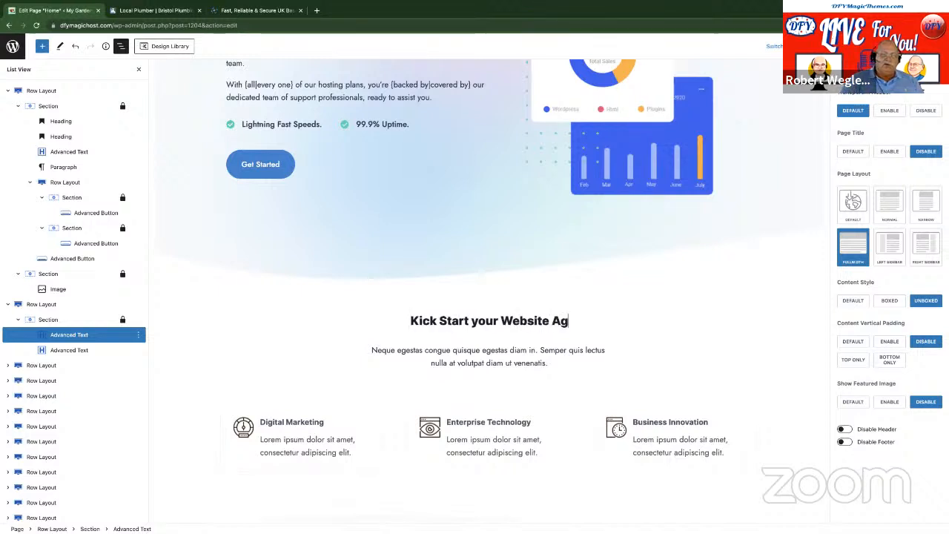
key("BackSpace")
key("BackSpace")
type("nct]y")
key("BackSpace")
key("BackSpace")
key("BackSpace")
type("y")
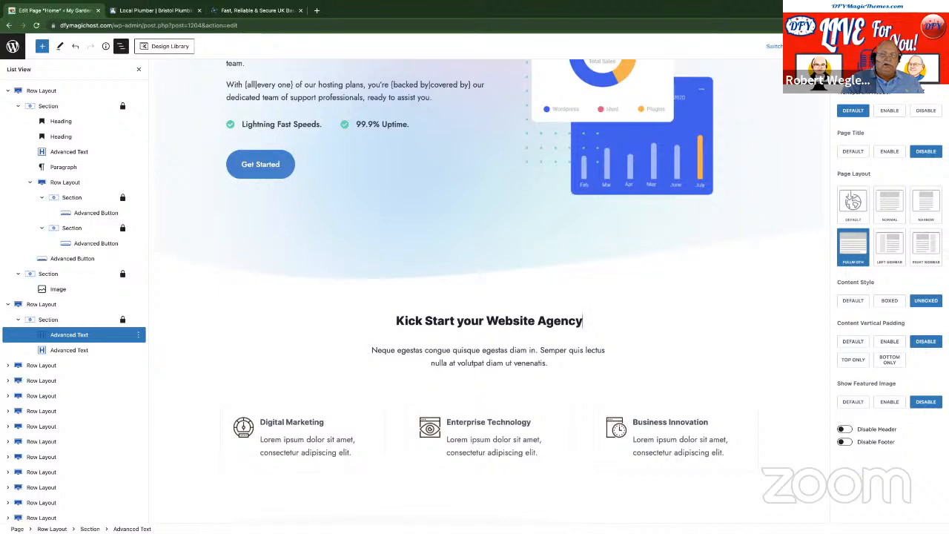
Delete all the placeholder text from the paragraph under the "Kick Start your Website Agency" heading
left_click(527, 363)
left_click(554, 365)
key("BackSpace")
key("BackSpace")
key("BackSpace")
key("BackSpace")
key("BackSpace")
key("BackSpace")
key("BackSpace")
key("BackSpace")
key("BackSpace")
key("BackSpace")
key("BackSpace")
key("BackSpace")
key("BackSpace")
key("BackSpace")
key("BackSpace")
key("BackSpace")
key("BackSpace")
key("BackSpace")
key("BackSpace")
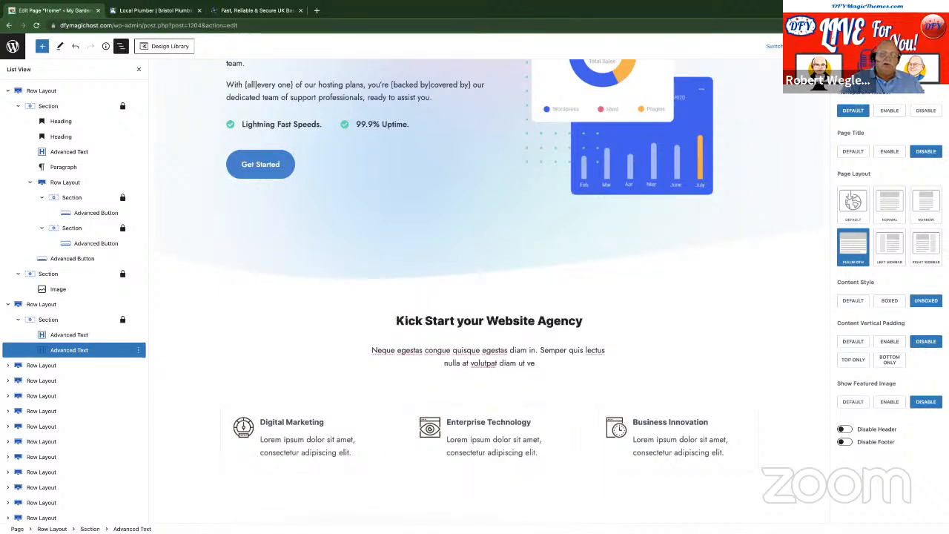
key("BackSpace")
key("BackSpace")
key("BackSpace")
key("BackSpace")
key("BackSpace")
key("BackSpace")
key("BackSpace")
key("BackSpace")
key("BackSpace")
key("BackSpace")
key("BackSpace")
key("BackSpace")
key("BackSpace")
key("BackSpace")
key("BackSpace")
key("BackSpace")
key("BackSpace")
key("BackSpace")
key("BackSpace")
key("BackSpace")
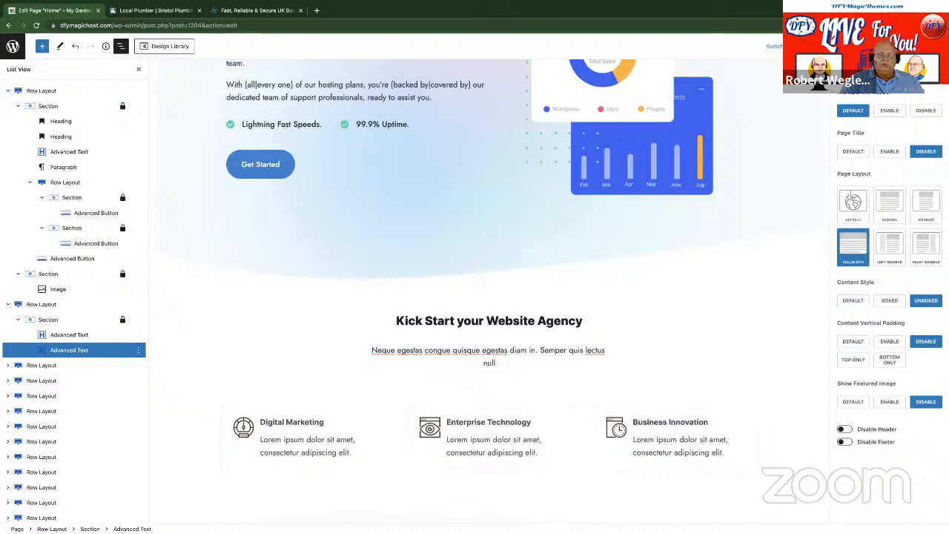
key("BackSpace")
key("BackSpace")
key("BackSpace")
key("BackSpace")
key("BackSpace")
key("BackSpace")
key("BackSpace")
key("BackSpace")
key("BackSpace")
key("BackSpace")
key("BackSpace")
key("BackSpace")
key("BackSpace")
key("BackSpace")
key("BackSpace")
key("BackSpace")
key("BackSpace")
key("BackSpace")
key("BackSpace")
key("BackSpace")
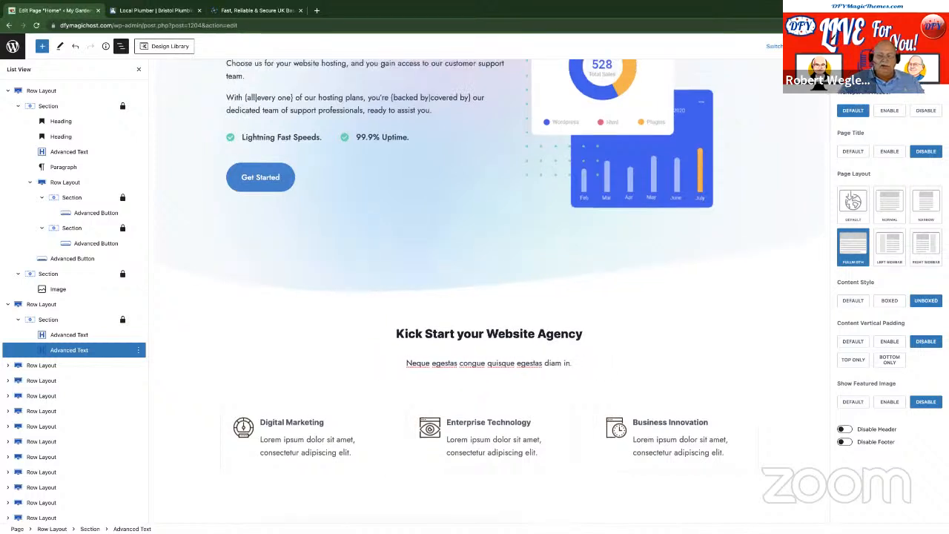
key("BackSpace")
key("BackSpace")
key("BackSpace")
key("BackSpace")
key("BackSpace")
key("BackSpace")
key("BackSpace")
key("BackSpace")
key("BackSpace")
key("BackSpace")
key("BackSpace")
key("BackSpace")
key("BackSpace")
key("BackSpace")
key("BackSpace")
key("BackSpace")
key("BackSpace")
key("BackSpace")
key("BackSpace")
key("BackSpace")
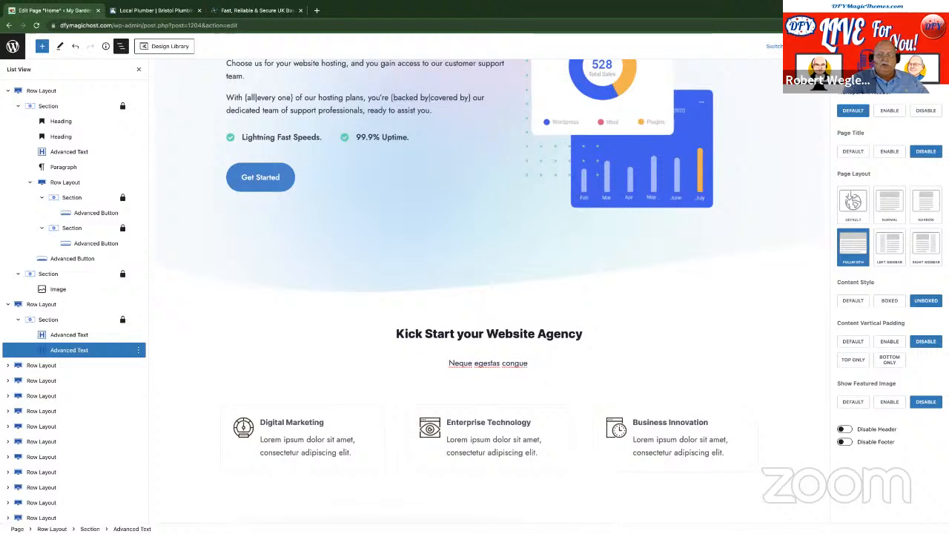
key("BackSpace")
key("BackSpace")
key("BackSpace")
key("BackSpace")
key("BackSpace")
key("BackSpace")
key("BackSpace")
key("BackSpace")
key("BackSpace")
key("BackSpace")
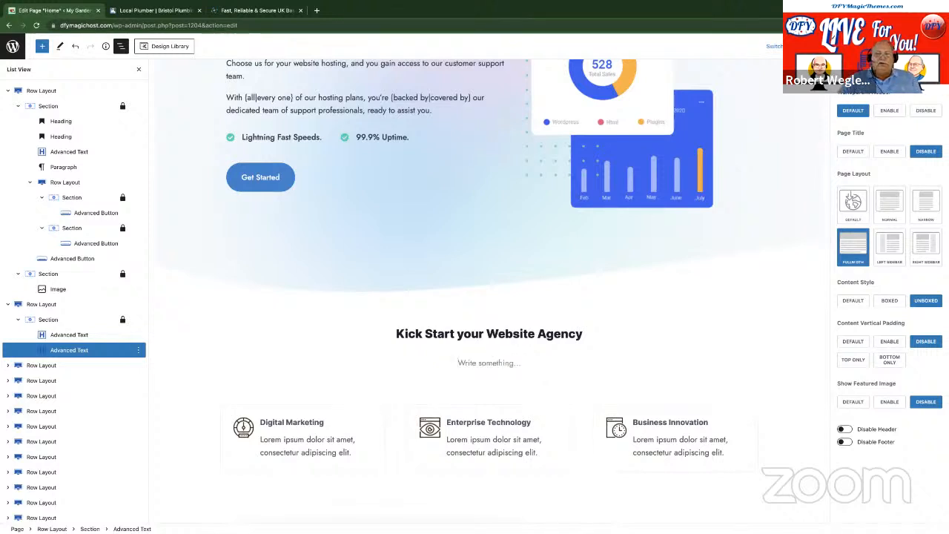
Copy the description under "One-click install" in the quick setup section of the hosting.co.uk page
left_click(243, 12)
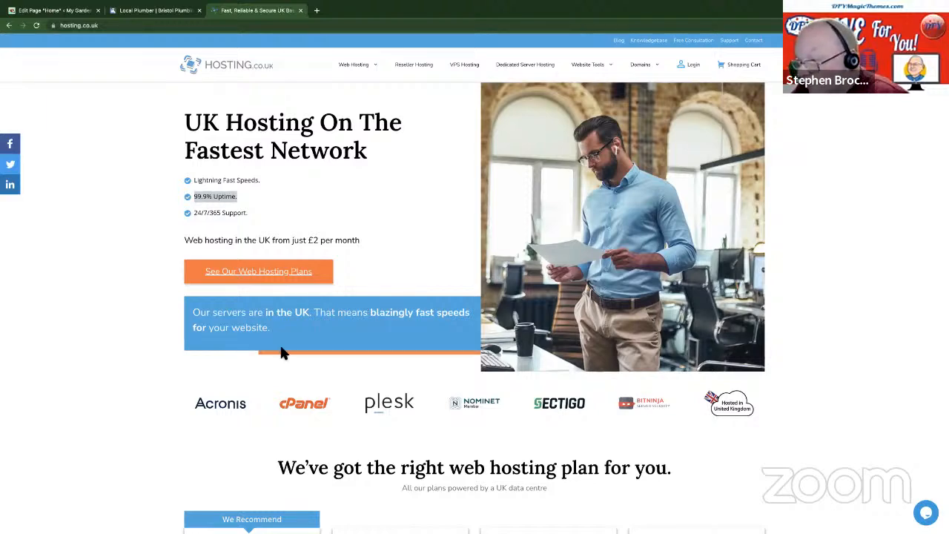
scroll(296, 346, "down", 5)
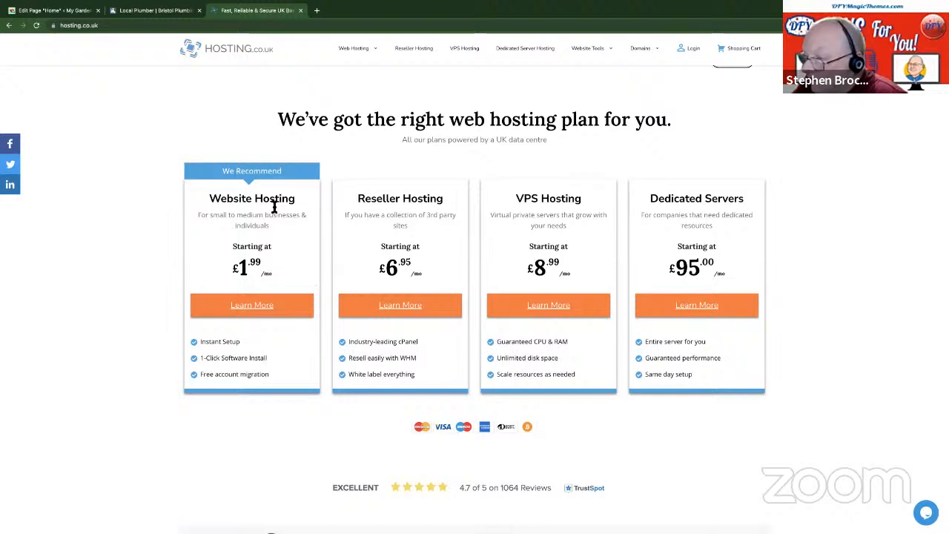
scroll(497, 285, "down", 4)
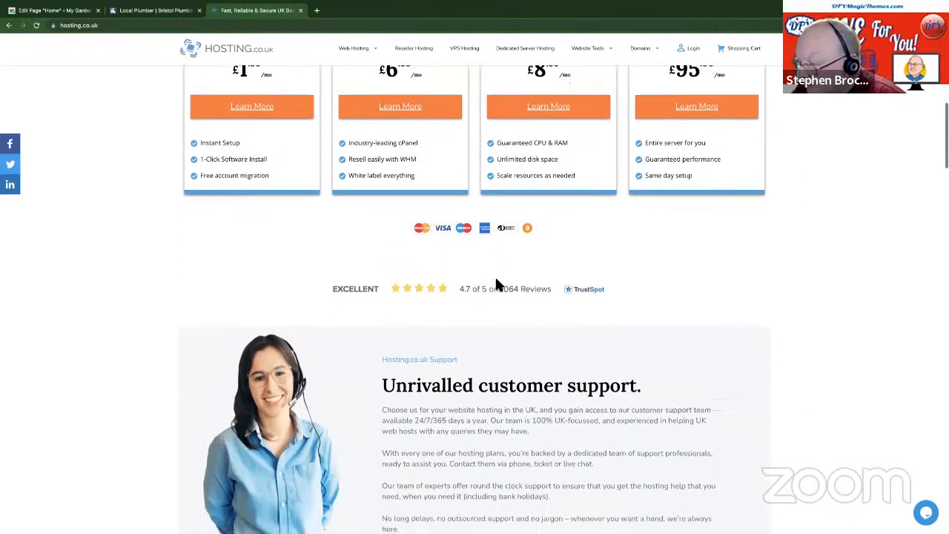
scroll(483, 275, "down", 7)
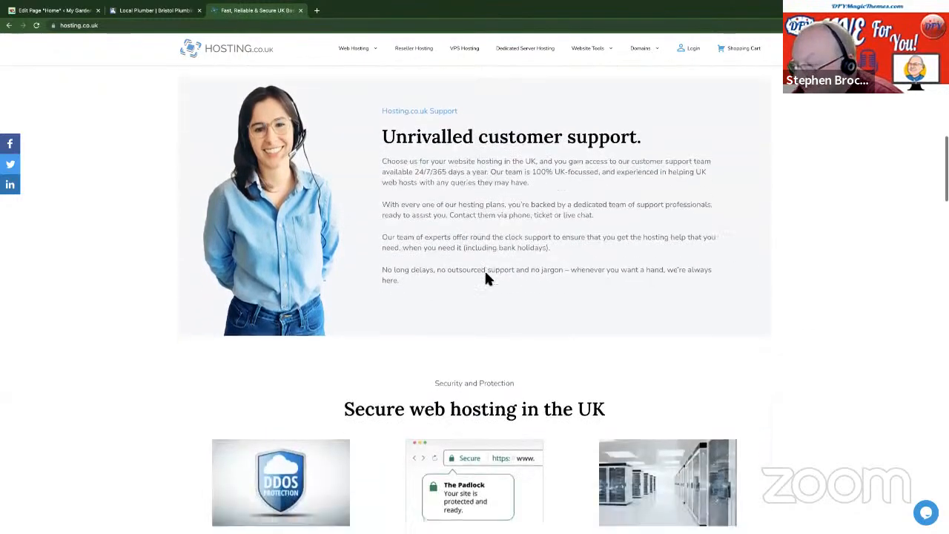
scroll(486, 278, "down", 1)
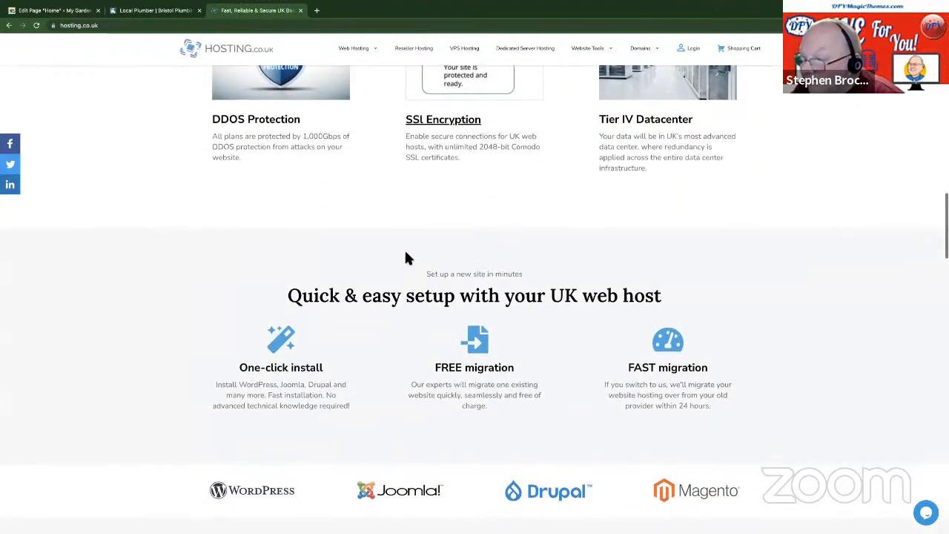
scroll(319, 311, "down", 1)
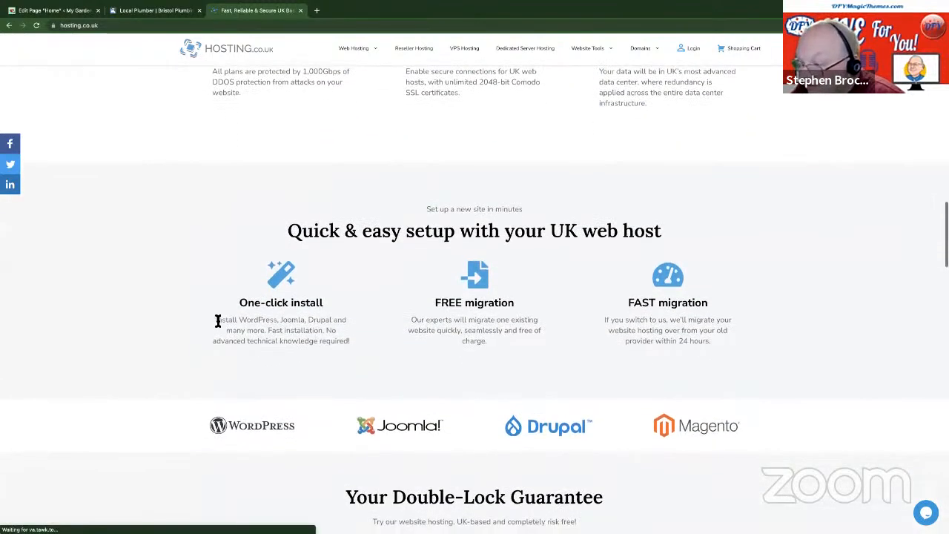
left_click_drag(216, 320, 352, 345)
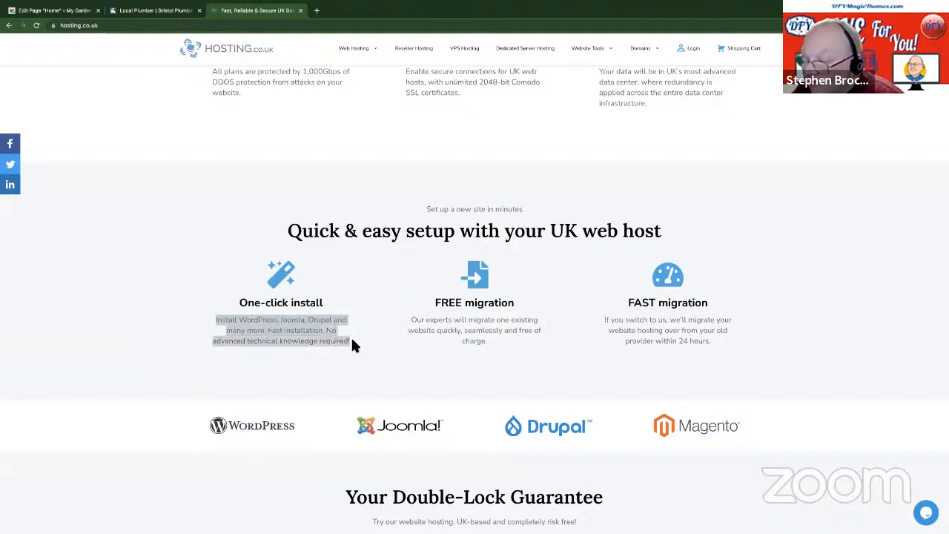
right_click(282, 323)
left_click(308, 343)
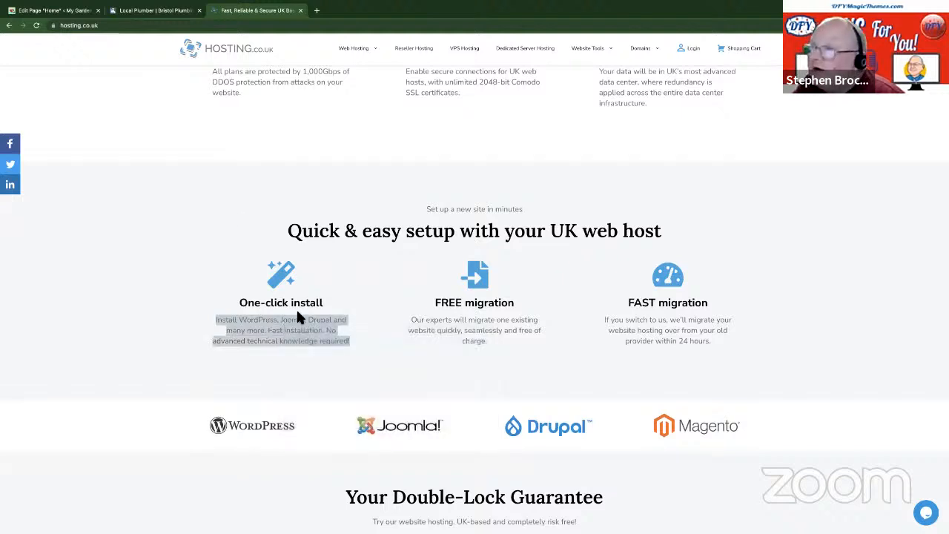
Replace the first info box's description on the Home page with the copied "Install WordPress, Joomla, Drupal and many more" text
left_click(56, 11)
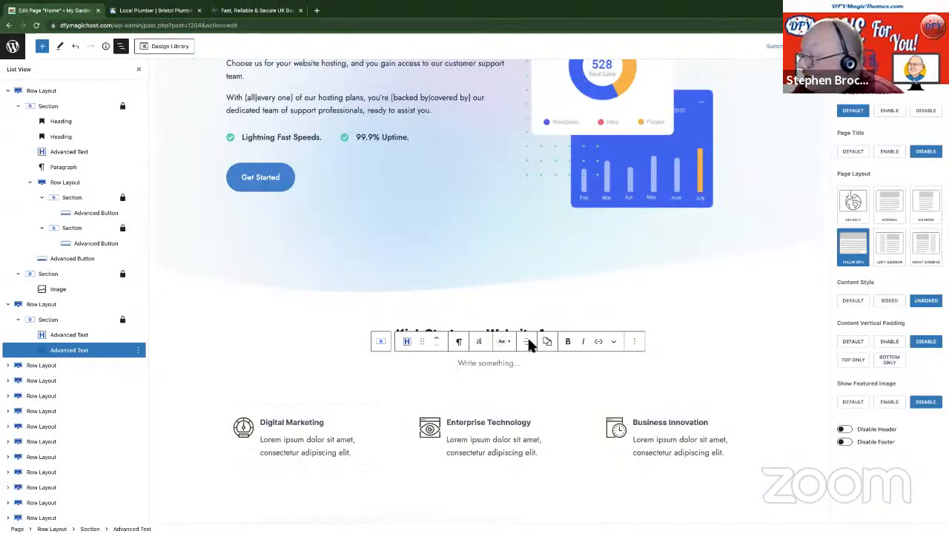
left_click(285, 443)
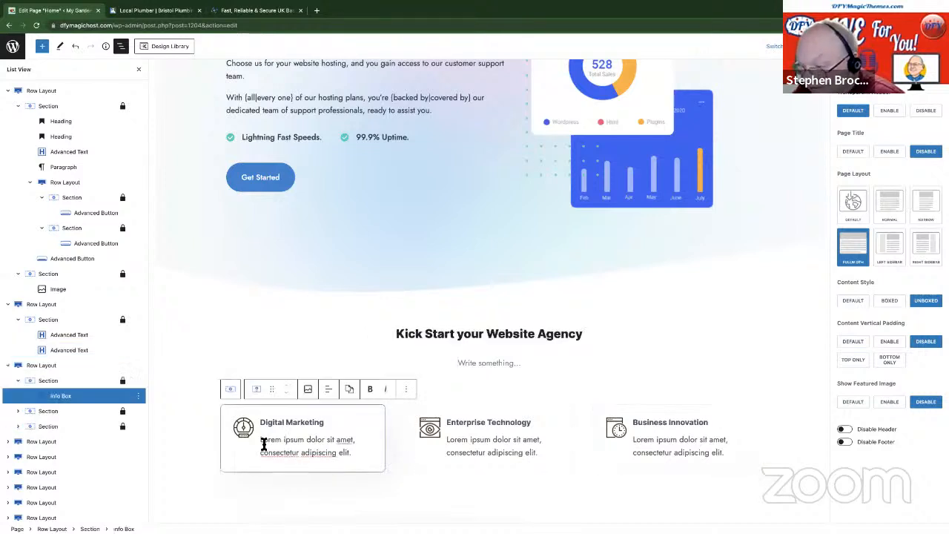
left_click_drag(261, 441, 356, 460)
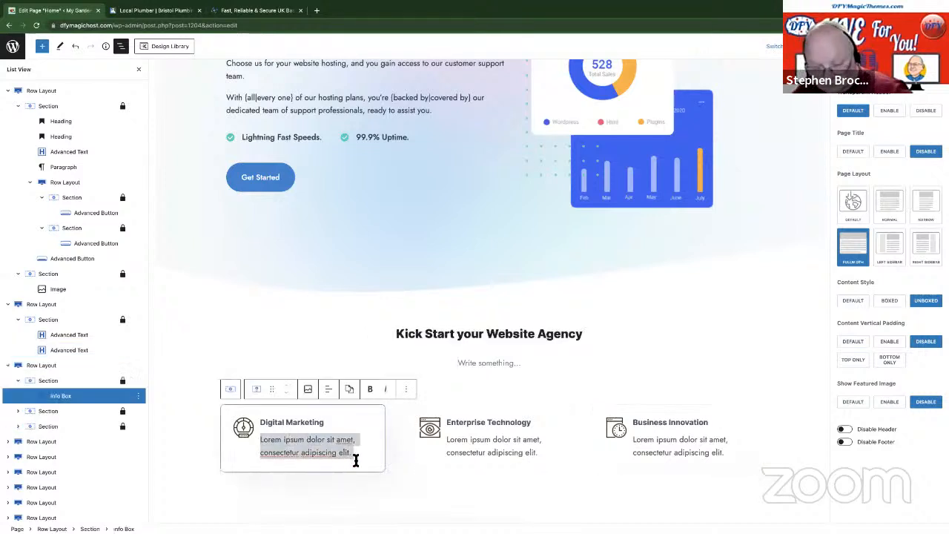
key("ctrl+v")
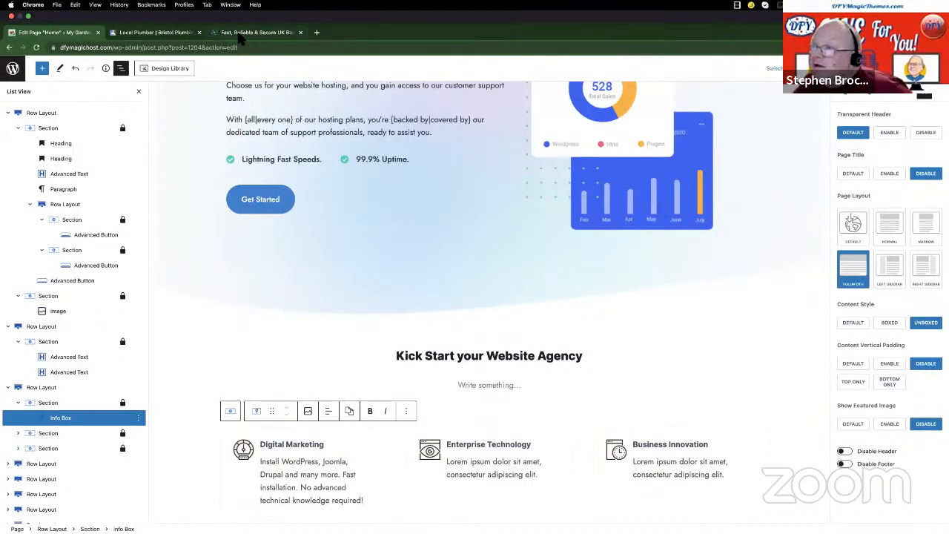
Replace the first info box's title with "One-click install" copied from the hosting.co.uk page, leaving no stray letters
left_click(238, 33)
left_click(232, 308)
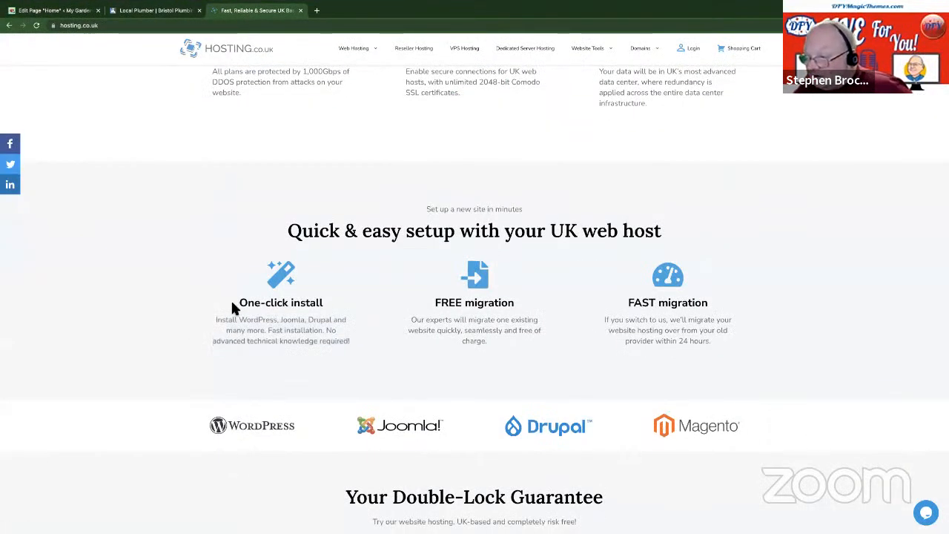
left_click_drag(238, 310, 327, 311)
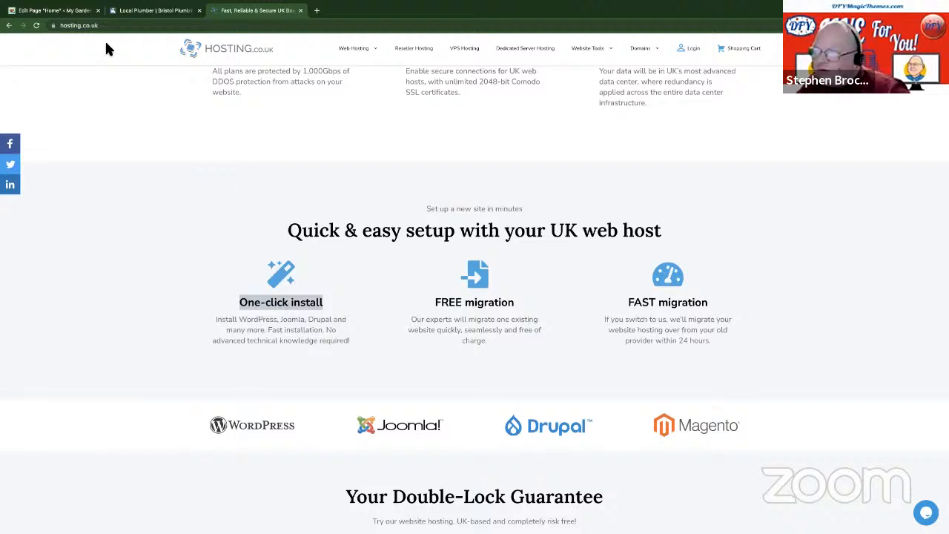
left_click(74, 10)
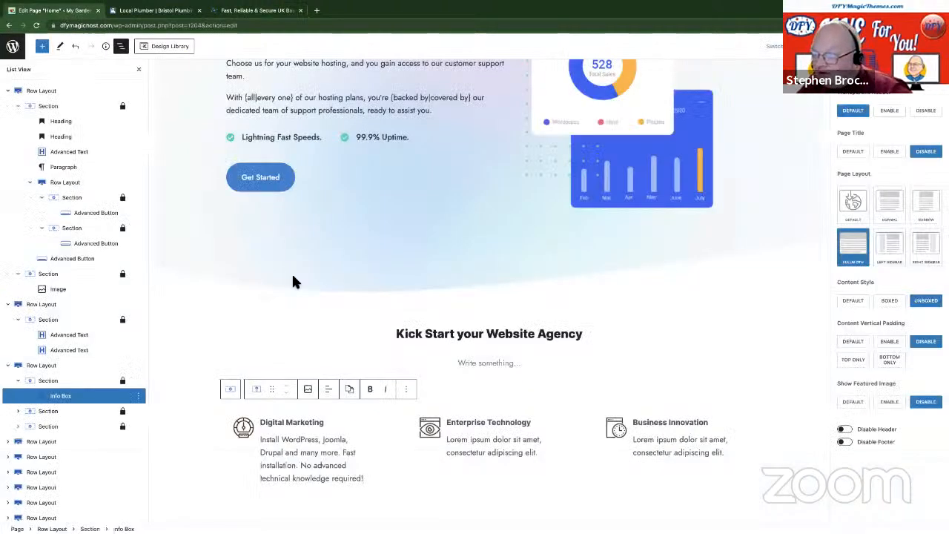
triple_click(293, 428)
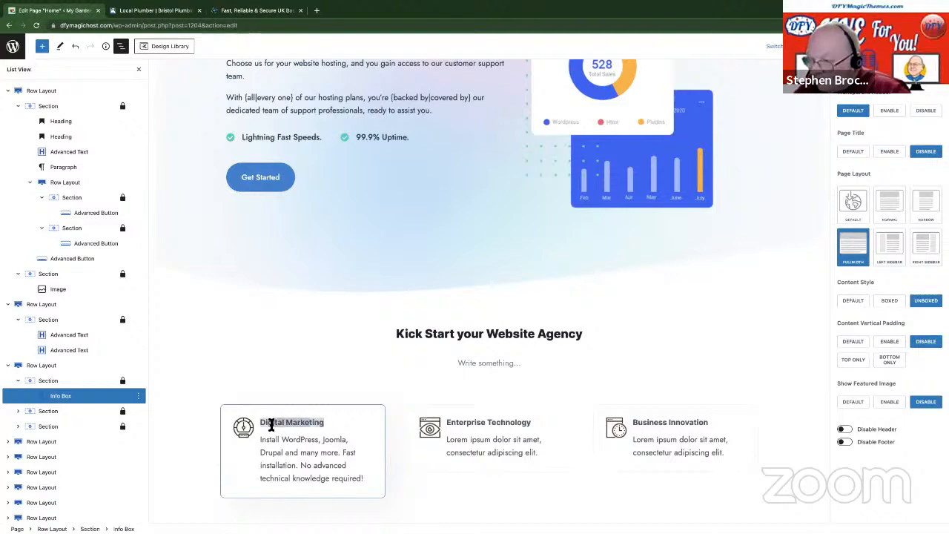
key("ctrl+v")
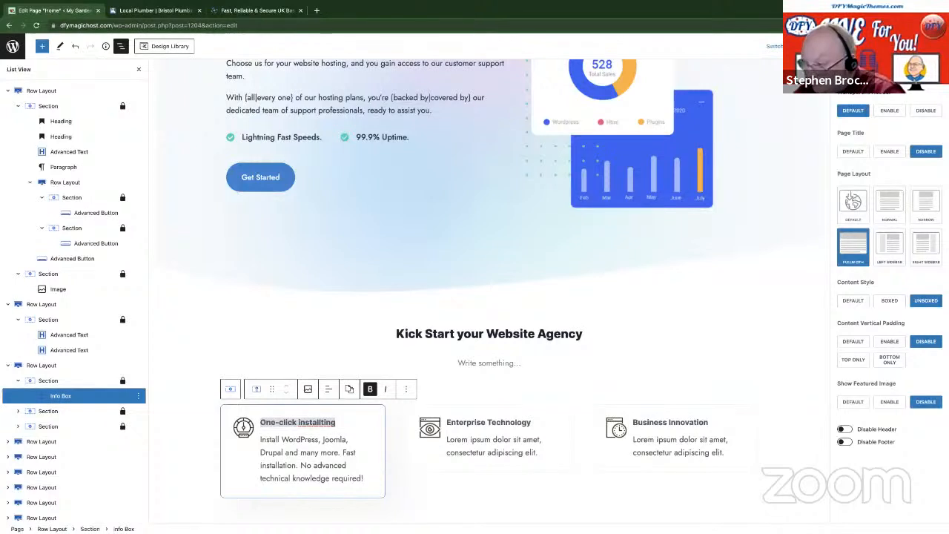
left_click(289, 420)
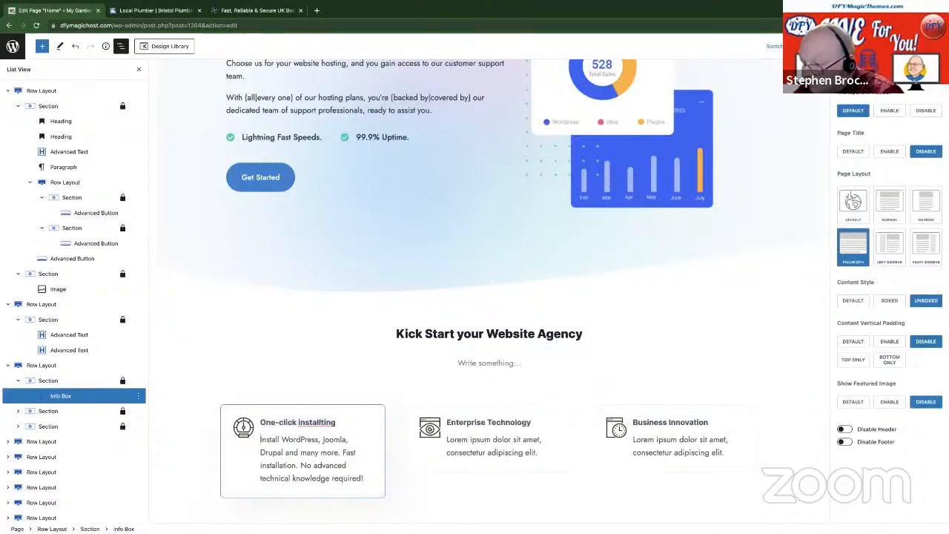
triple_click(320, 424)
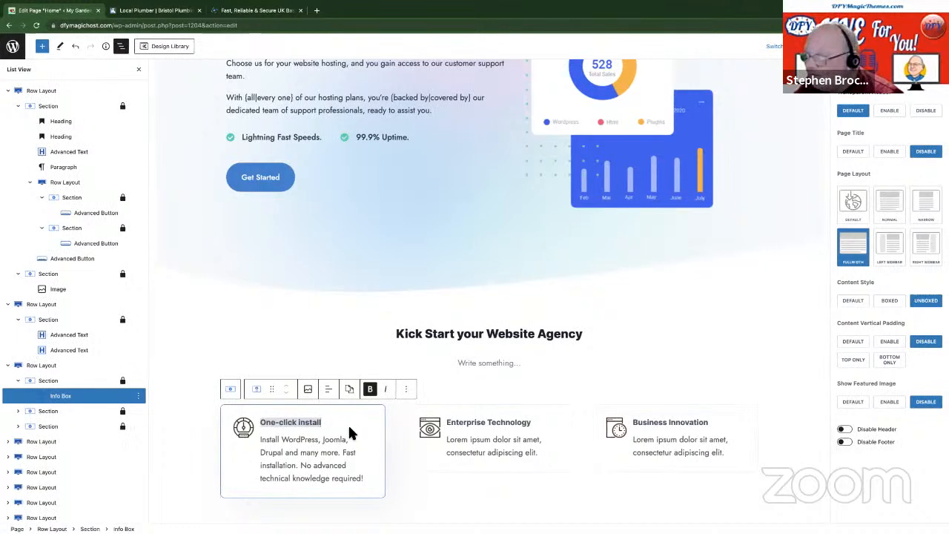
left_click(352, 425)
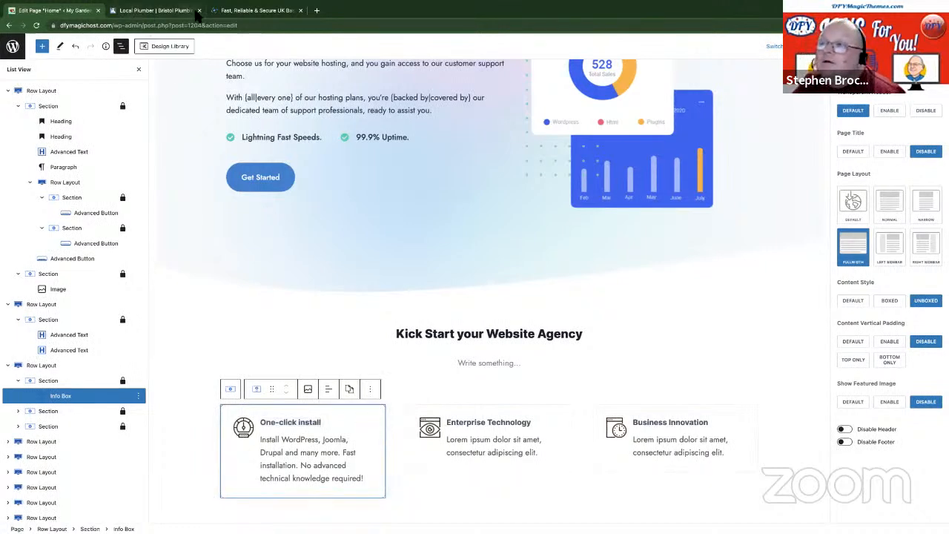
Replace the third info box's title with "FREE migration" copied from the hosting.co.uk page
left_click(245, 11)
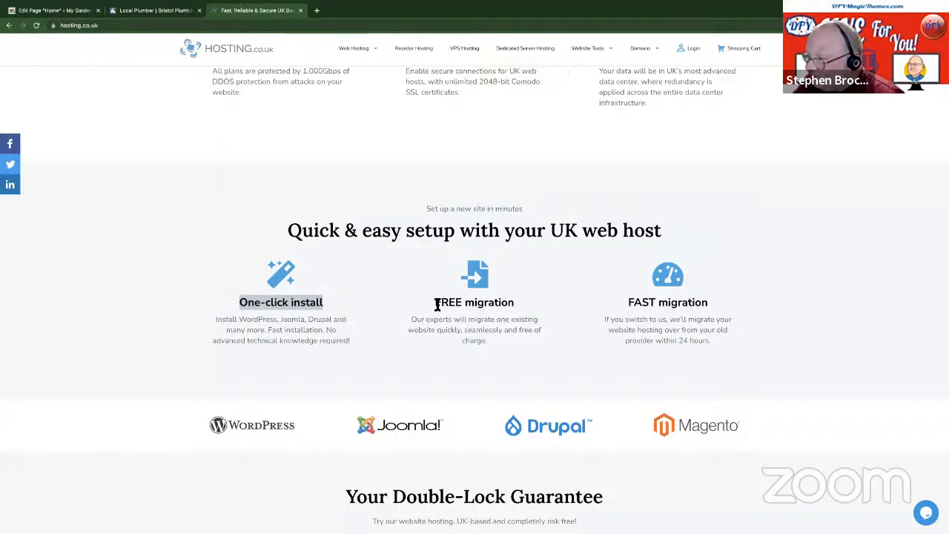
left_click_drag(437, 304, 513, 308)
right_click(505, 306)
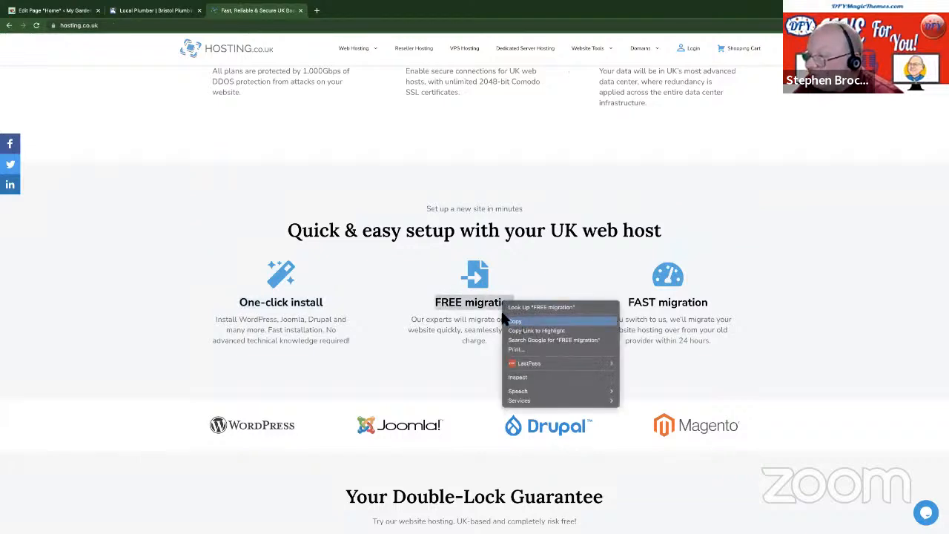
left_click(516, 320)
left_click(66, 10)
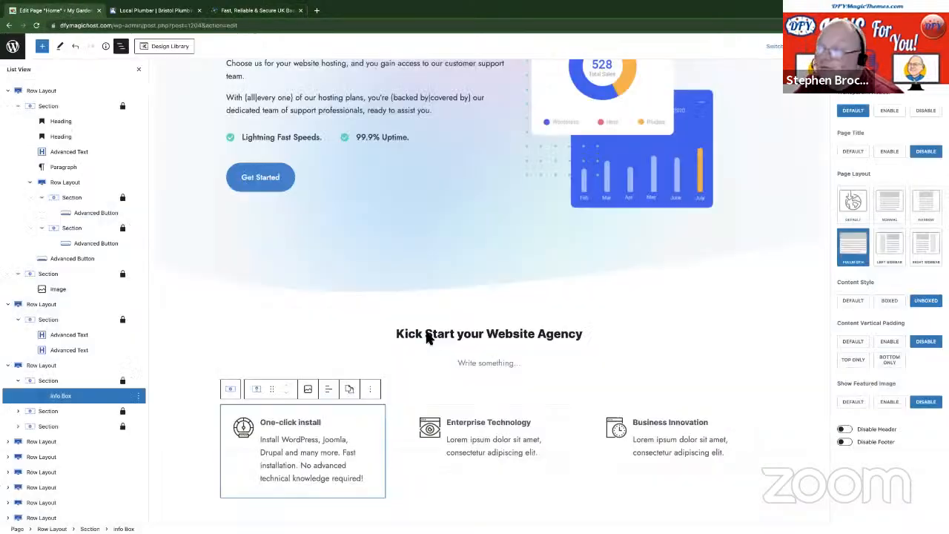
left_click(488, 422)
left_click(637, 423)
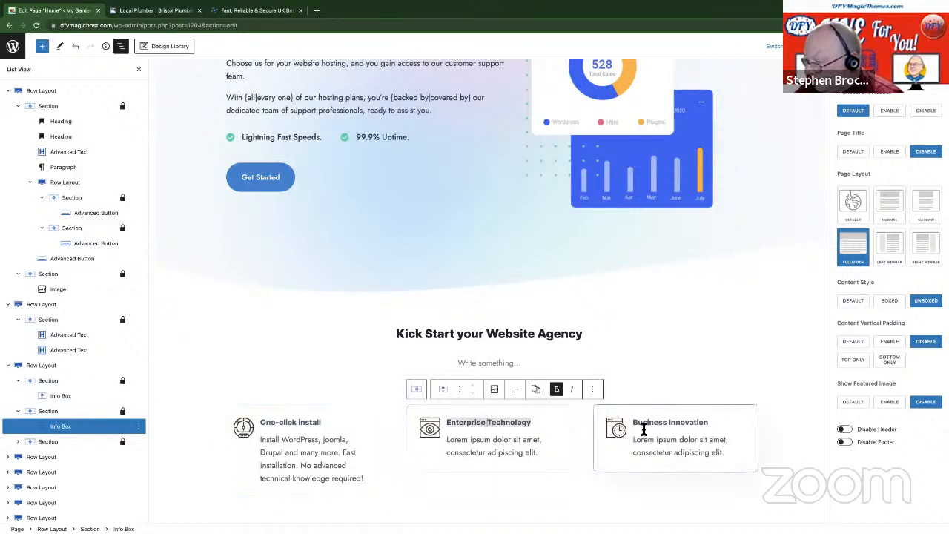
left_click_drag(635, 427, 694, 425)
type("B")
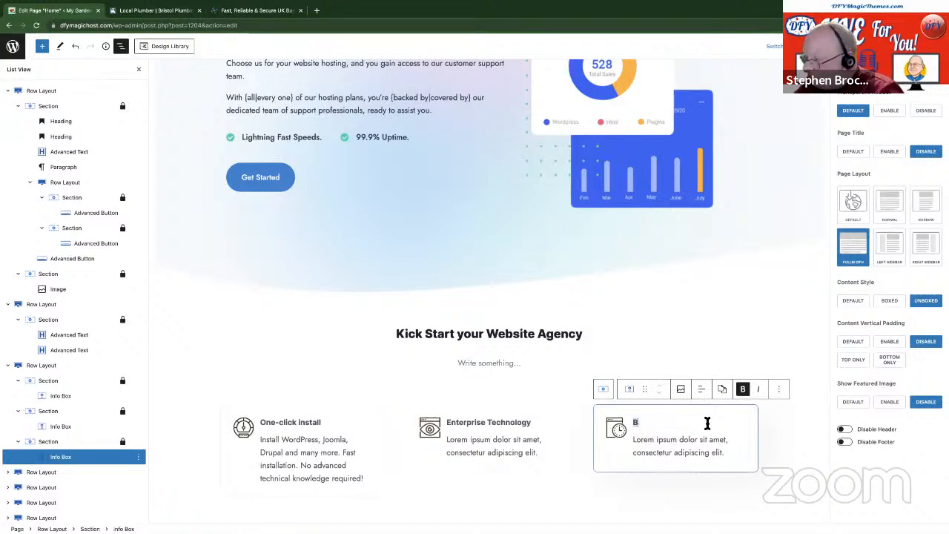
type("FREE migration")
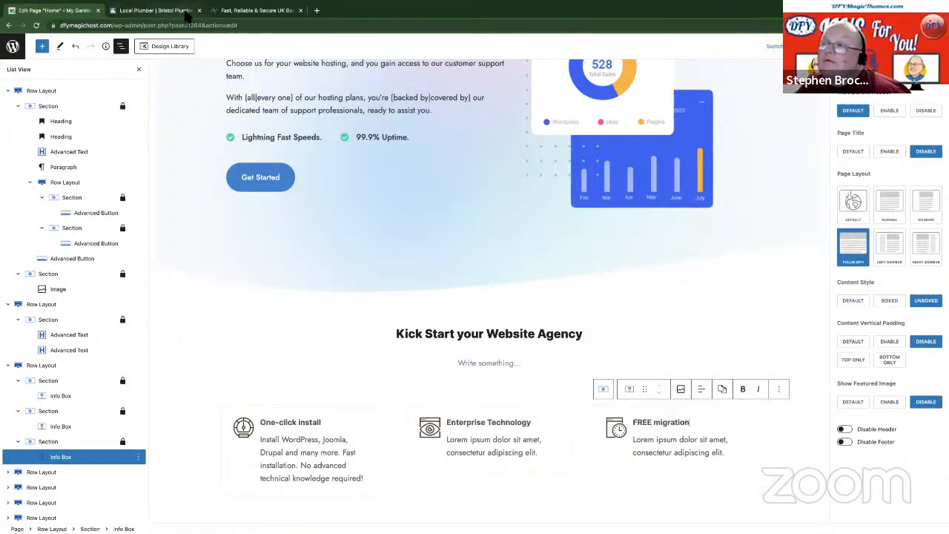
Replace the third info box's description with "Our experts will migrate one existing website quickly, seamlessly and free of charge." copied from the hosting.co.uk page
left_click(222, 10)
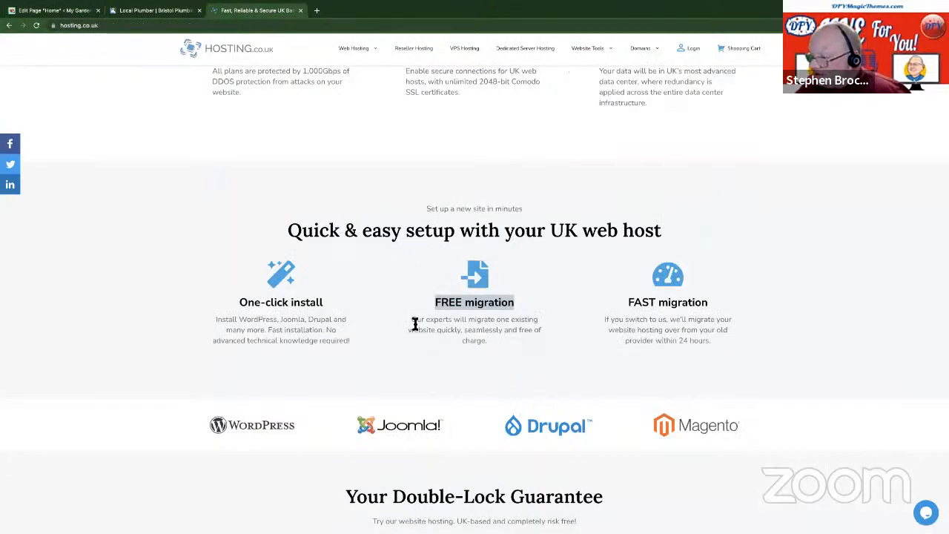
left_click_drag(412, 323, 494, 342)
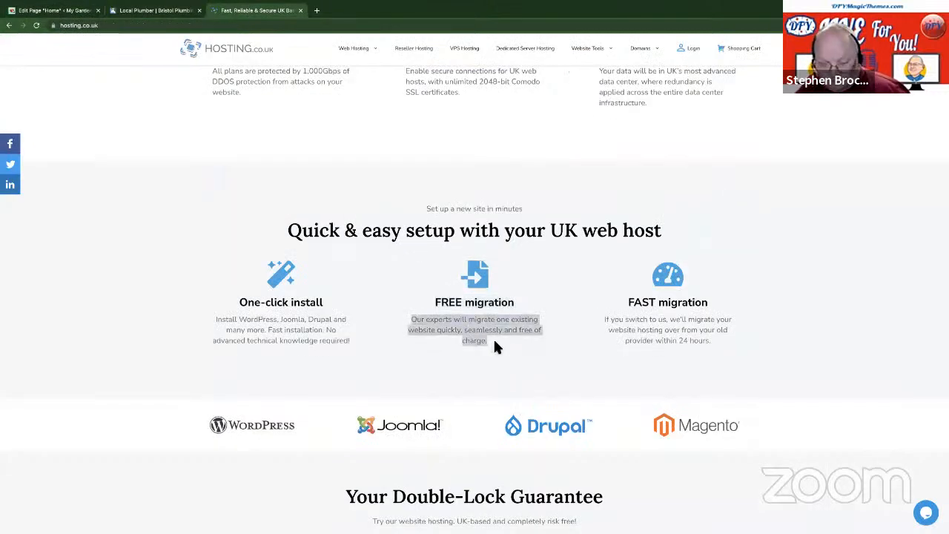
left_click(59, 11)
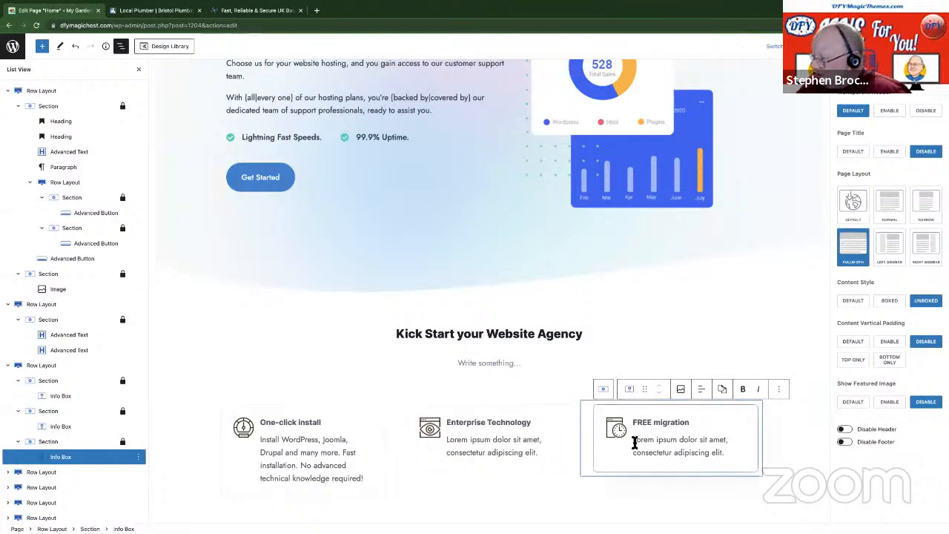
left_click(489, 444)
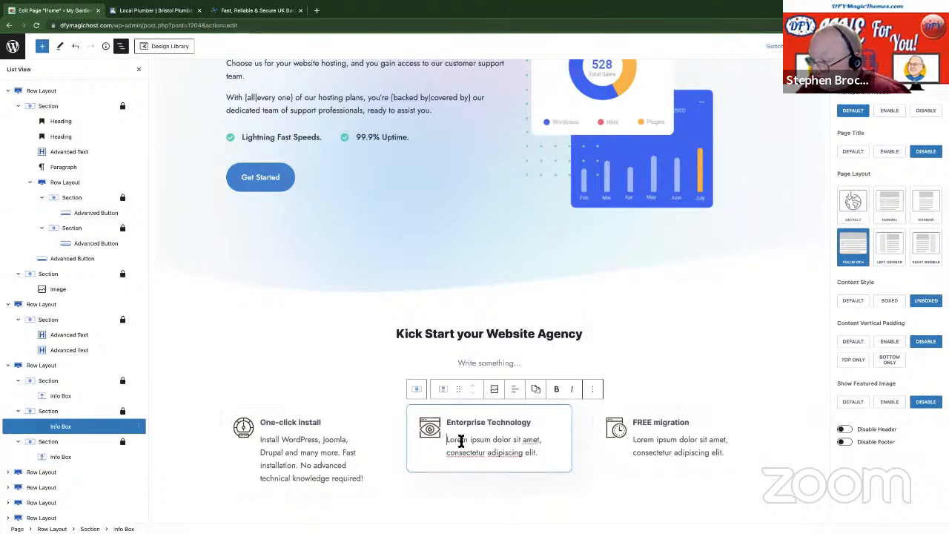
left_click(643, 447)
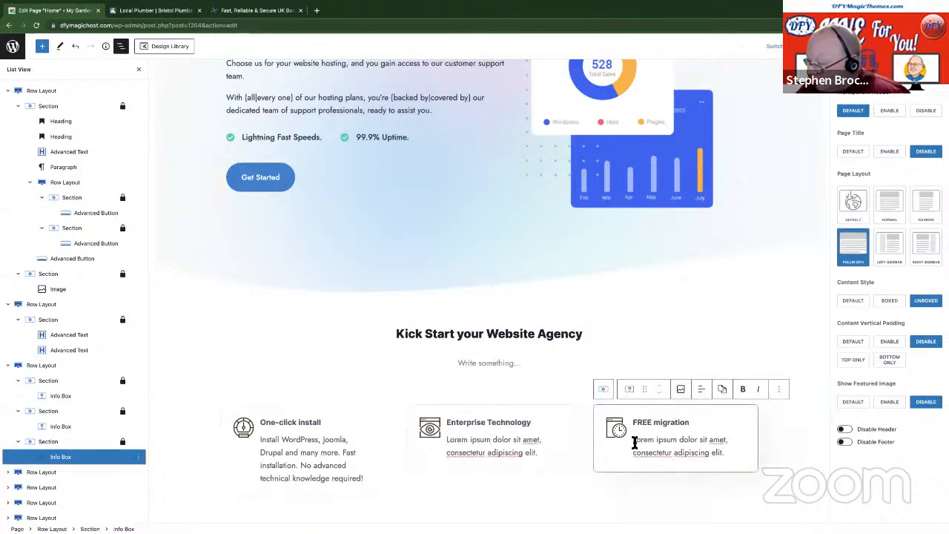
left_click_drag(634, 443, 729, 458)
scroll(671, 402, "down", 1)
key("ctrl+v")
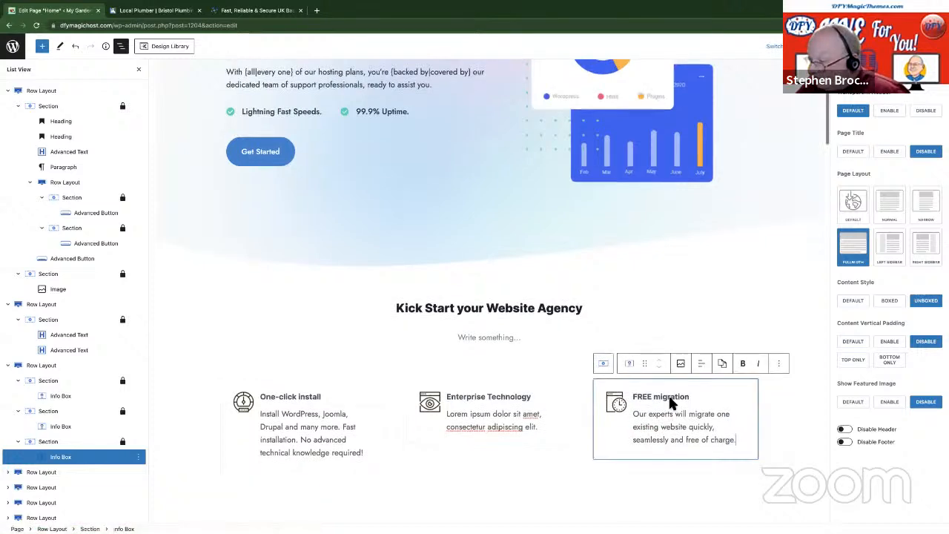
Replace the second info box's title with "FAST migration" copied from the hosting.co.uk page, and close the Bristol plumbing site
left_click(256, 11)
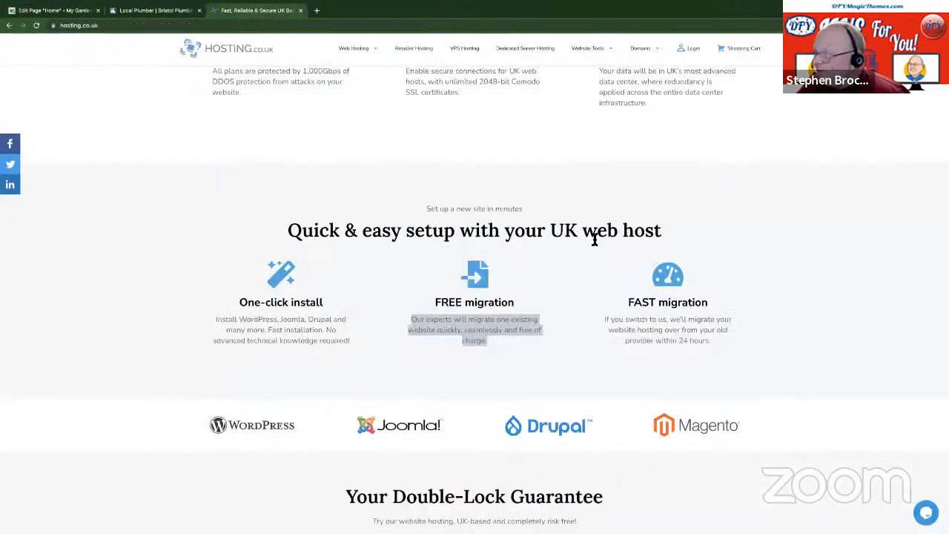
left_click_drag(627, 301, 717, 312)
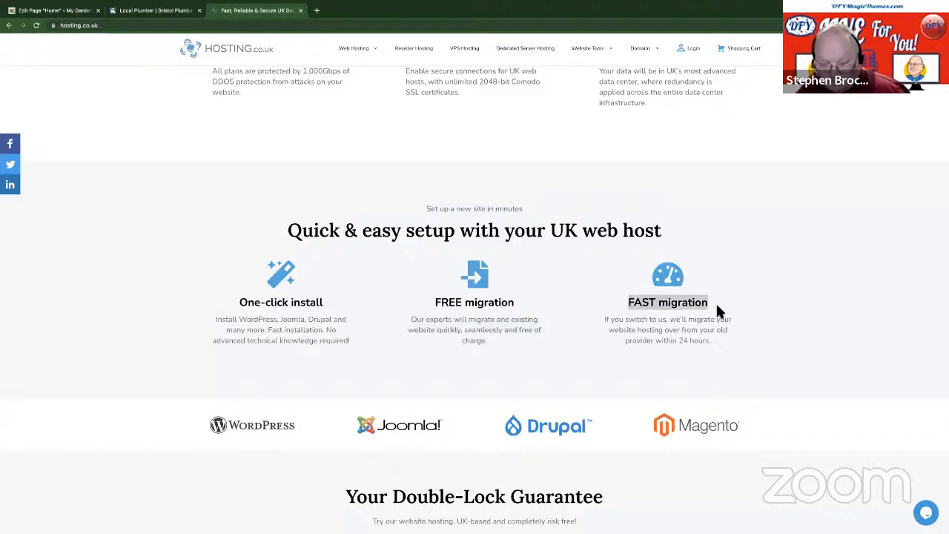
left_click(170, 11)
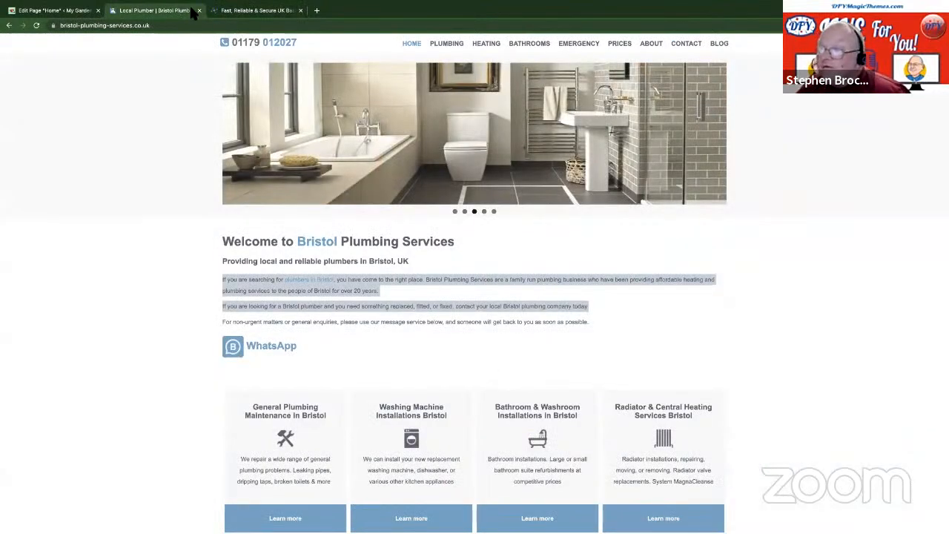
left_click(198, 10)
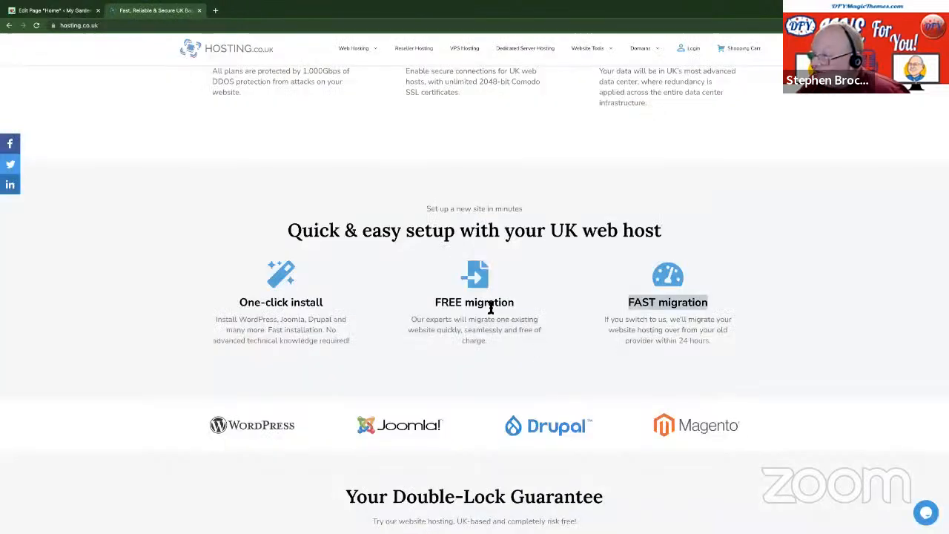
left_click(60, 10)
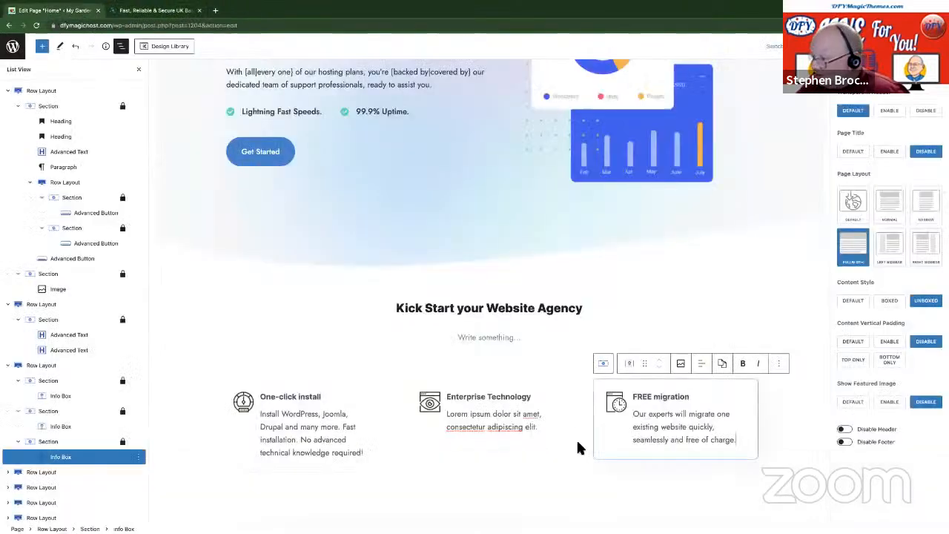
left_click(456, 399)
triple_click(468, 399)
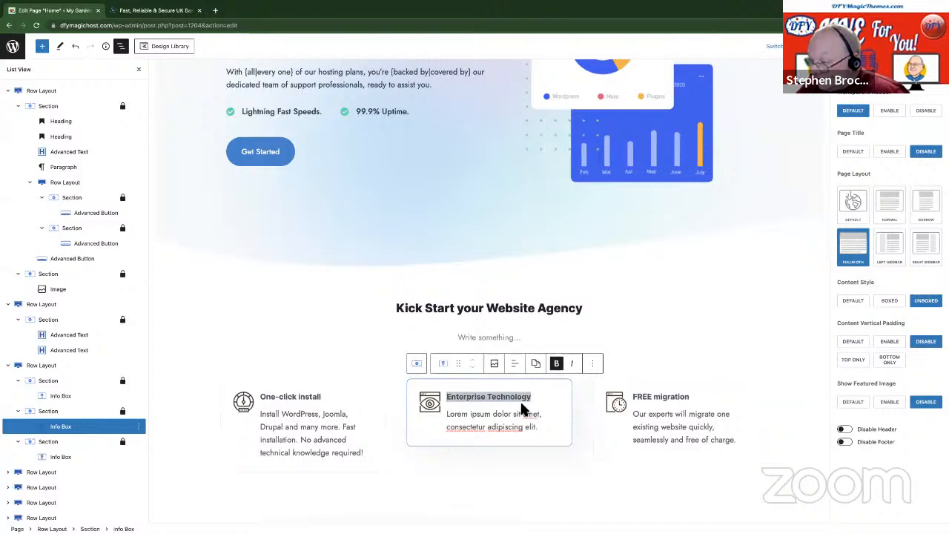
key("ctrl+v")
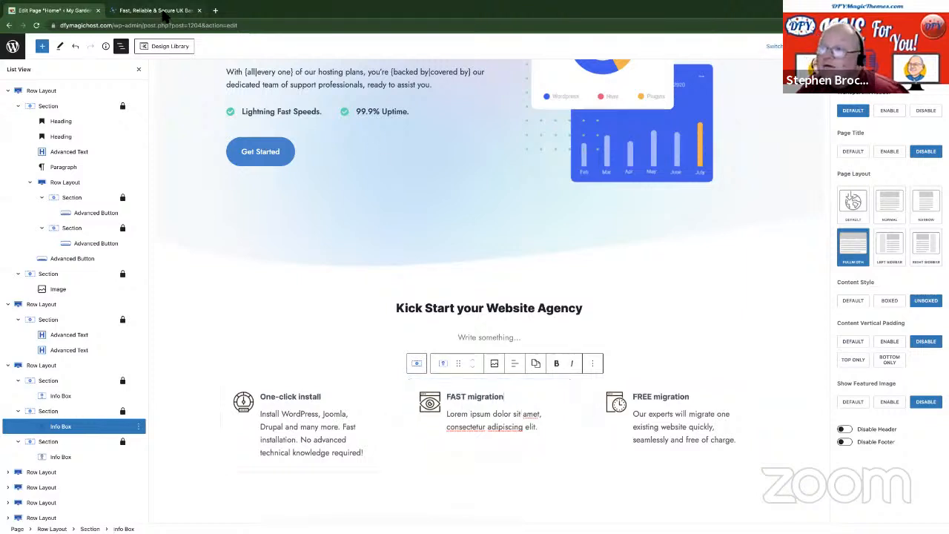
Replace the second info box's description with the "Our experts will migrate one existing website" text copied from the hosting.co.uk page
left_click(164, 10)
left_click(460, 327)
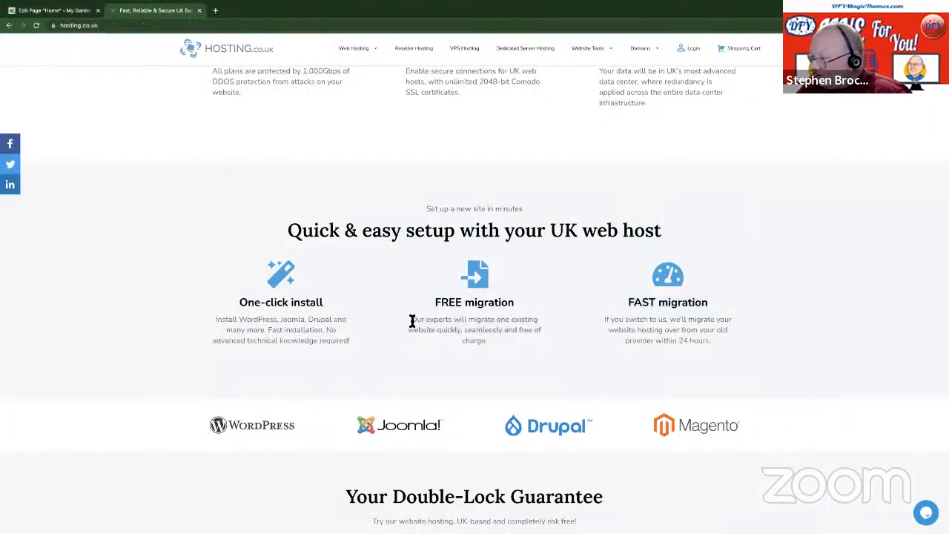
triple_click(454, 327)
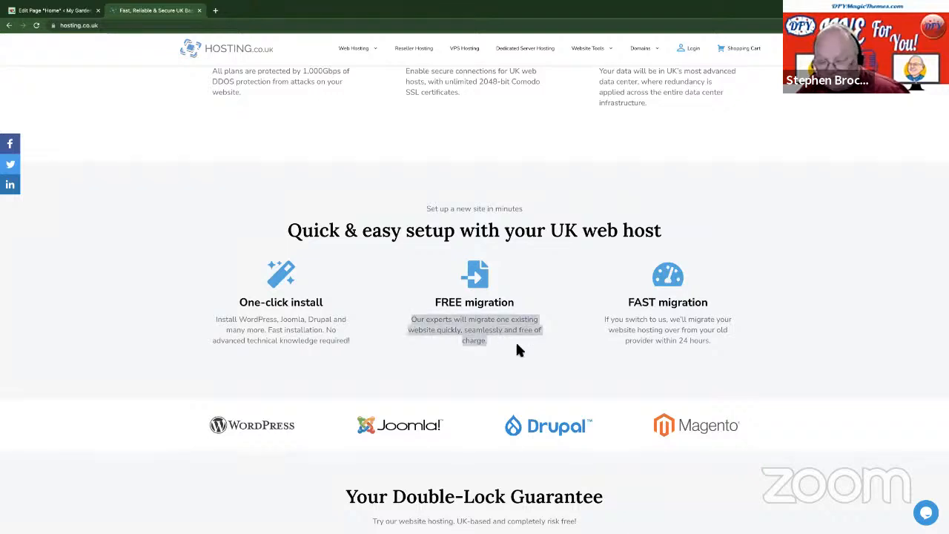
left_click(81, 11)
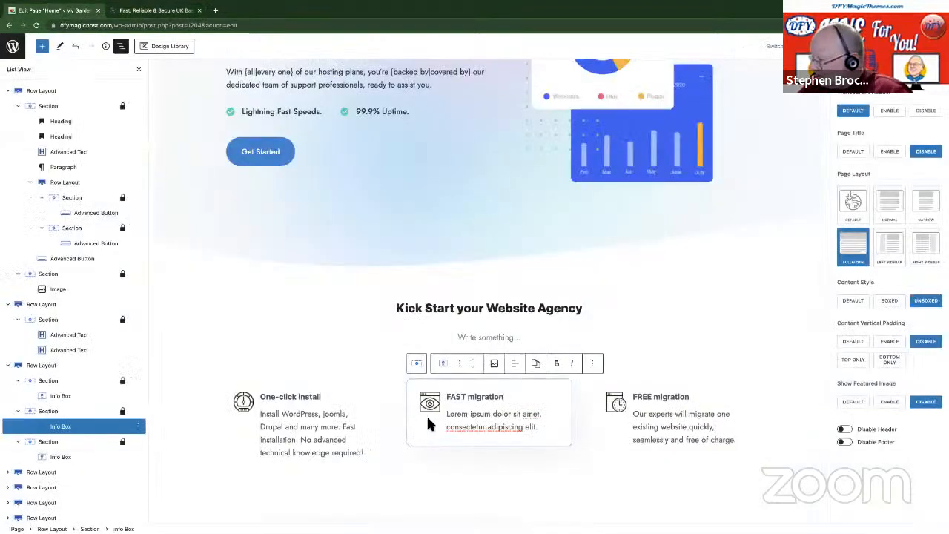
left_click_drag(447, 418, 553, 434)
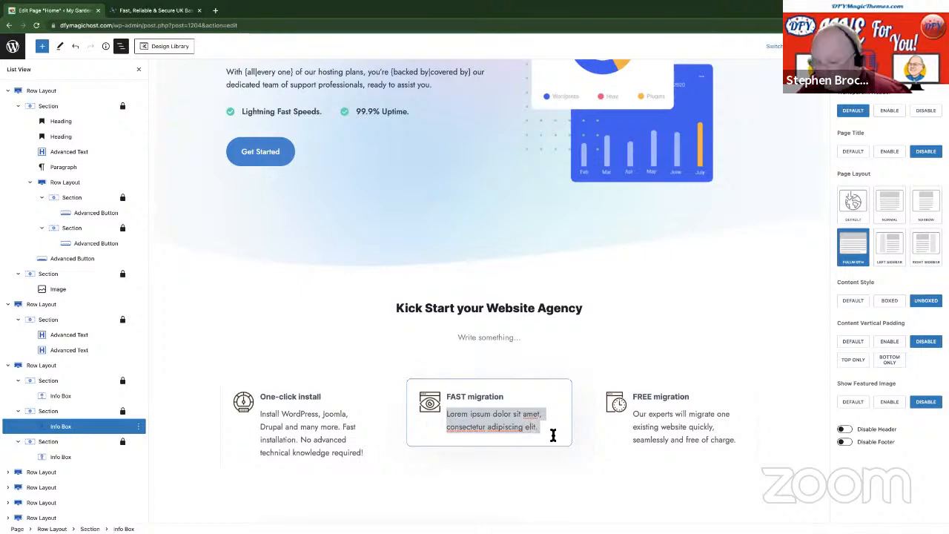
key("ctrl+v")
scroll(553, 429, "down", 2)
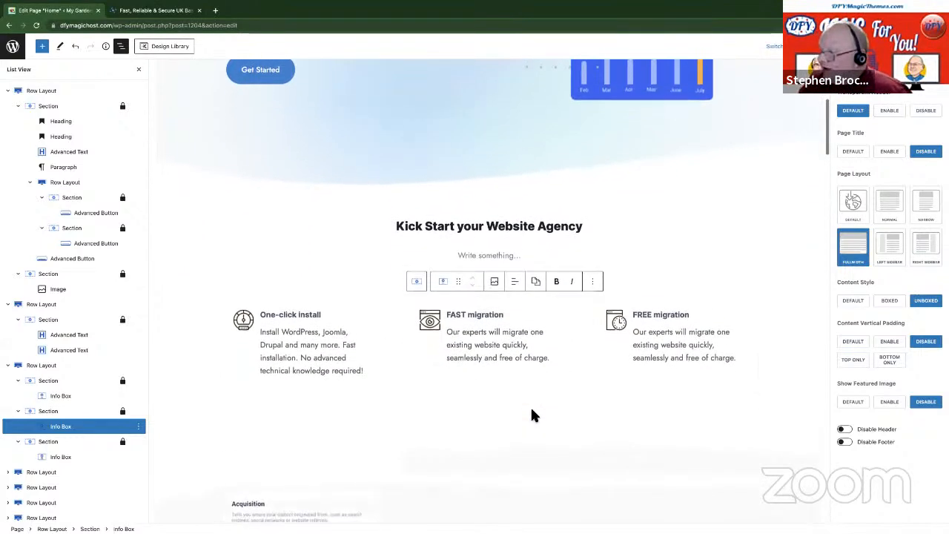
Set the text colour of the hero heading "DFY Magic Themes Hosting." to the theme's darker blue
scroll(530, 415, "up", 8)
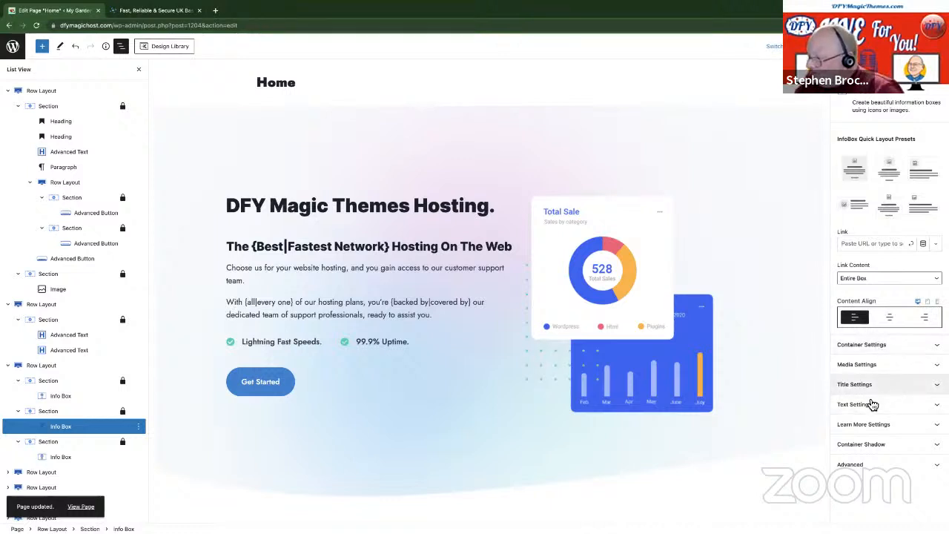
scroll(372, 288, "down", 1)
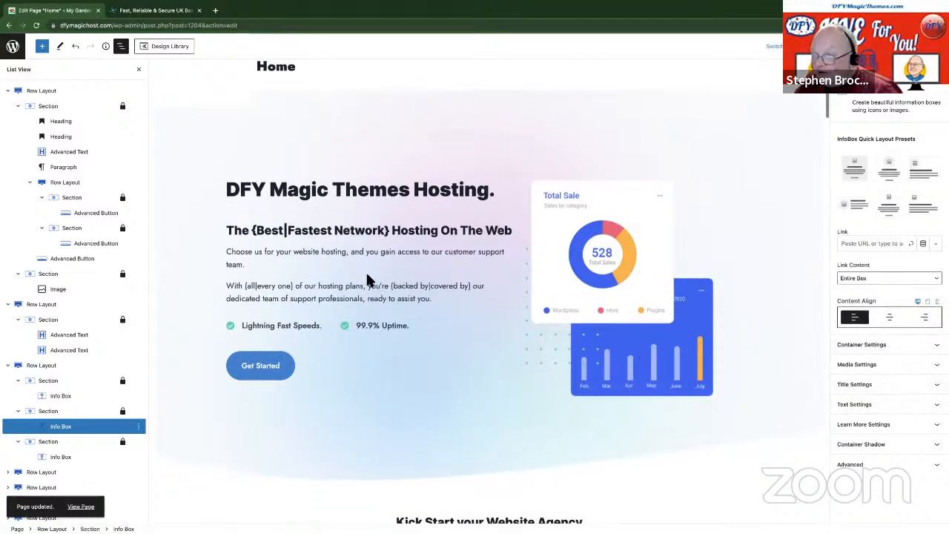
left_click(230, 189)
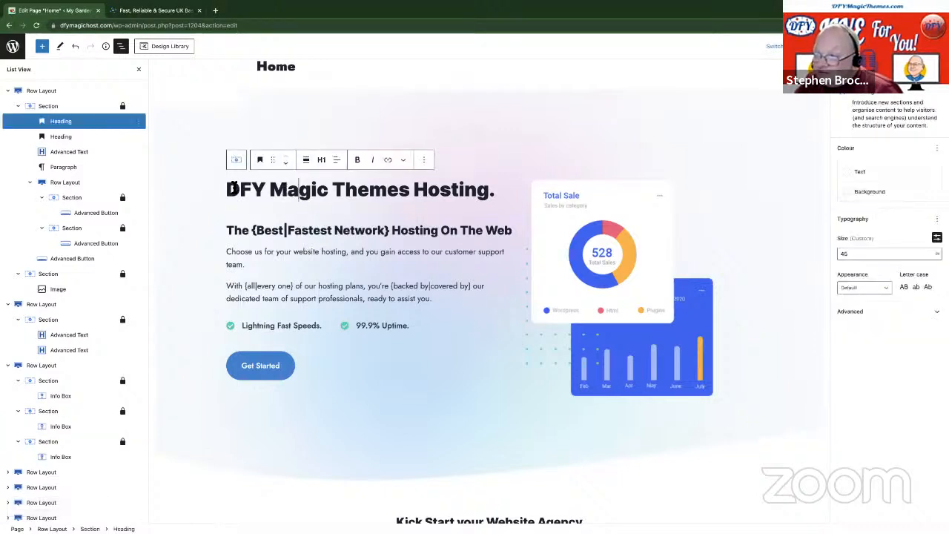
left_click_drag(229, 189, 491, 200)
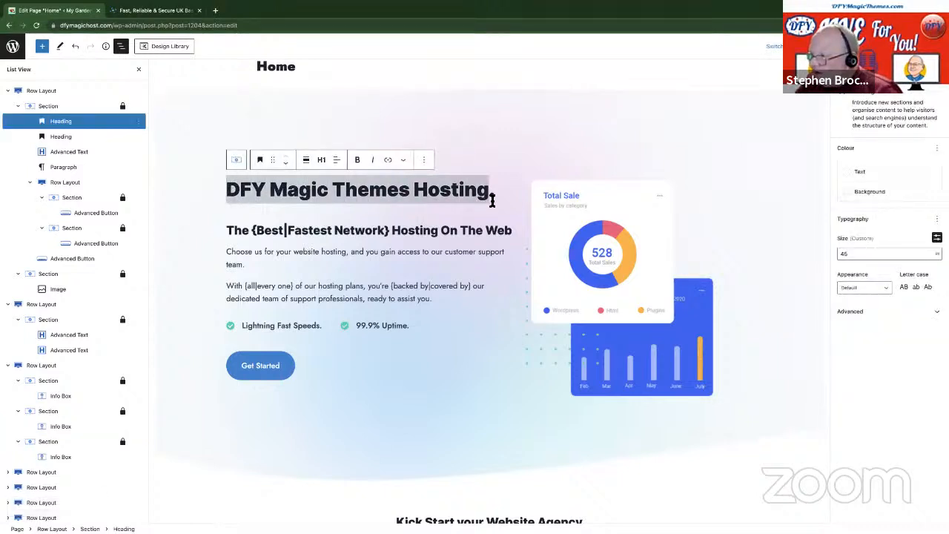
left_click(884, 296)
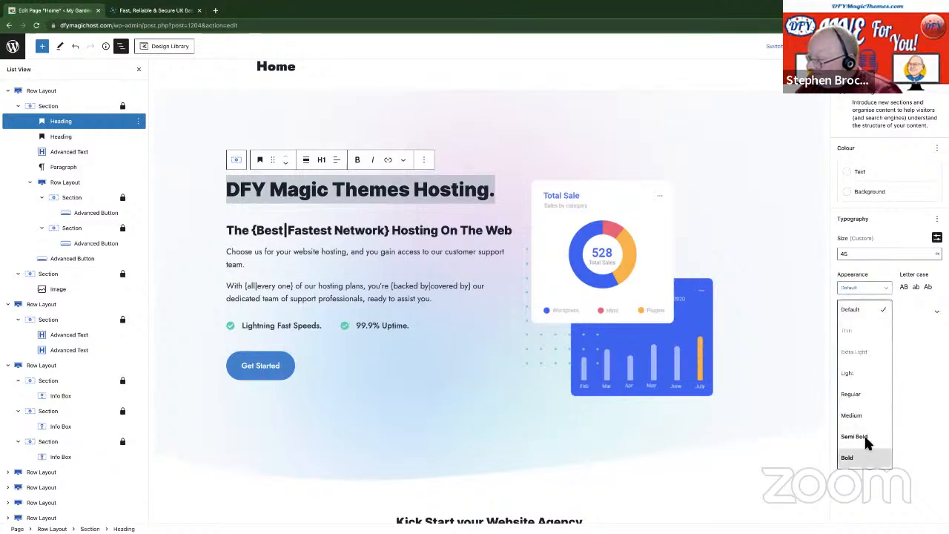
left_click(939, 367)
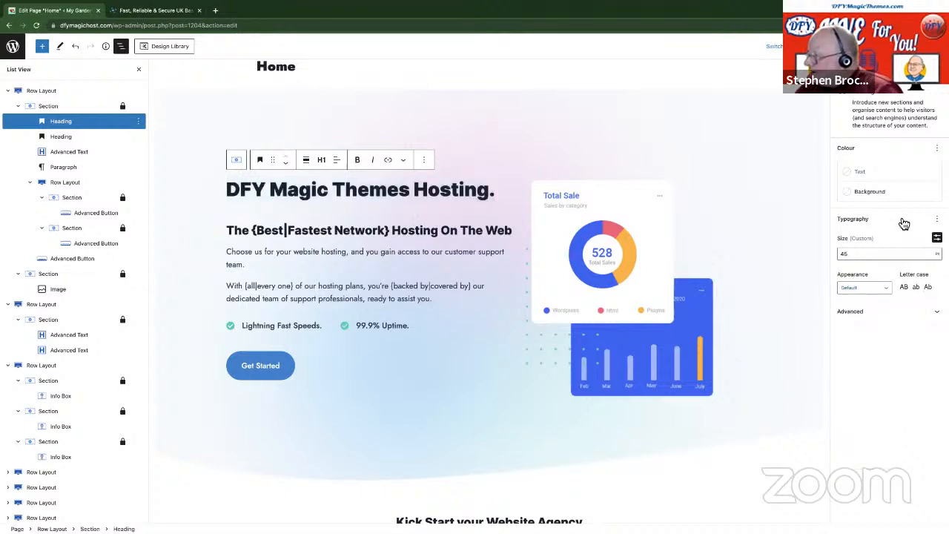
left_click(860, 176)
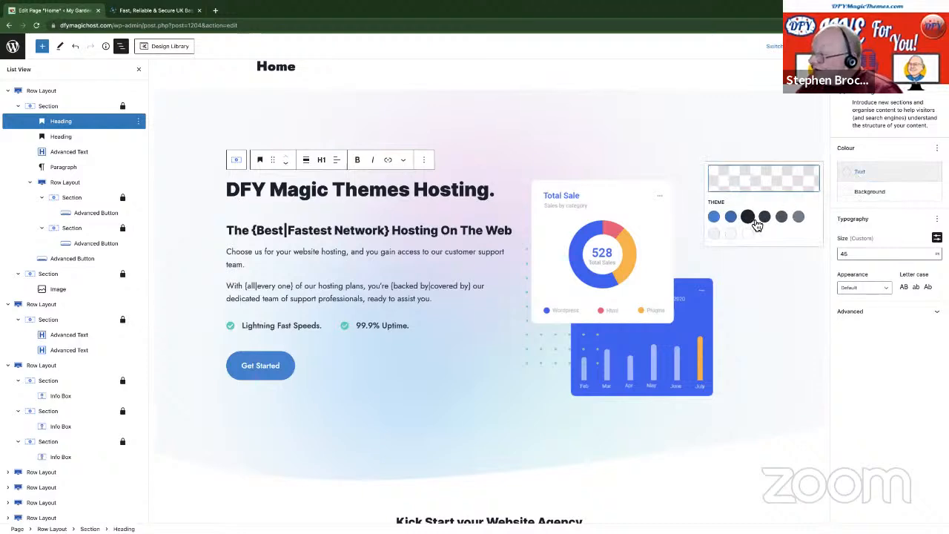
left_click(731, 217)
left_click(606, 146)
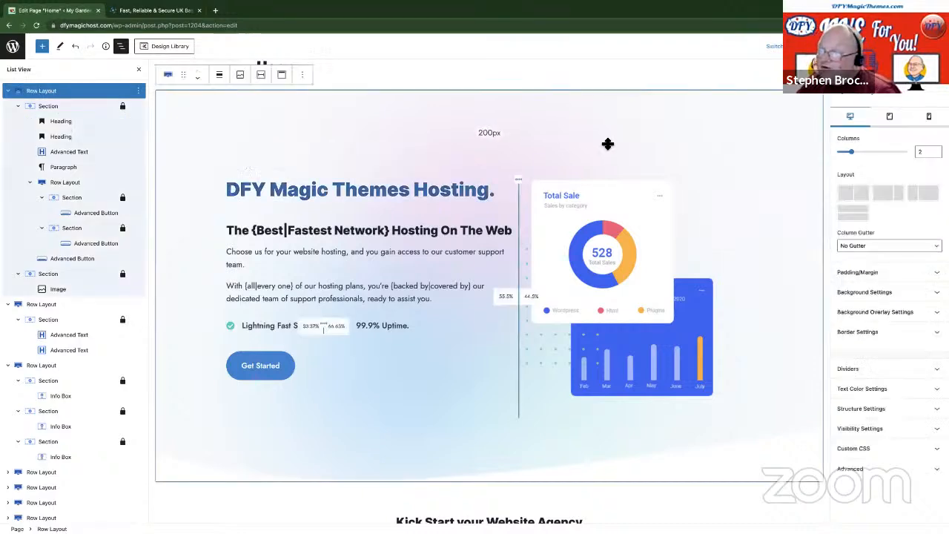
Search Google for "hosting" in a new browser tab and look through the results for other hosting sites
scroll(593, 173, "down", 2)
scroll(593, 172, "down", 6)
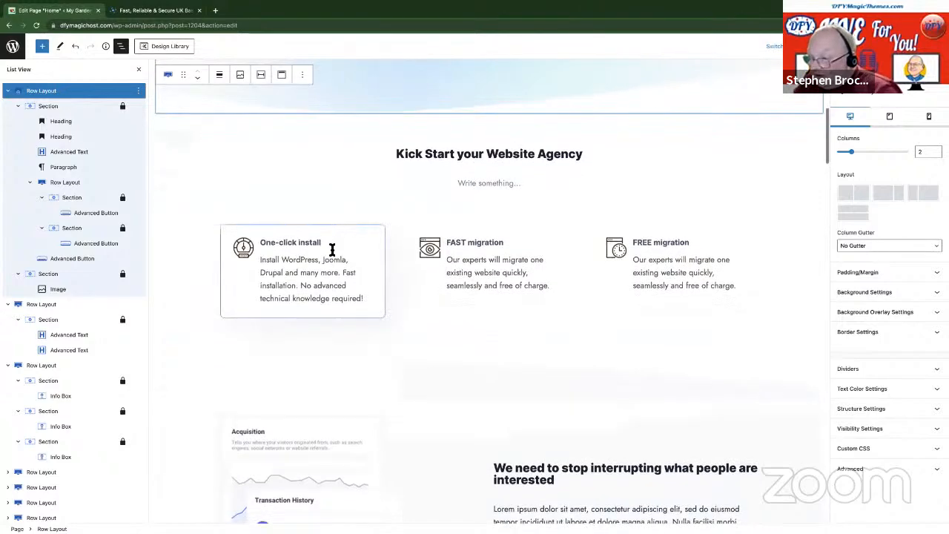
scroll(334, 248, "down", 5)
scroll(335, 244, "down", 1)
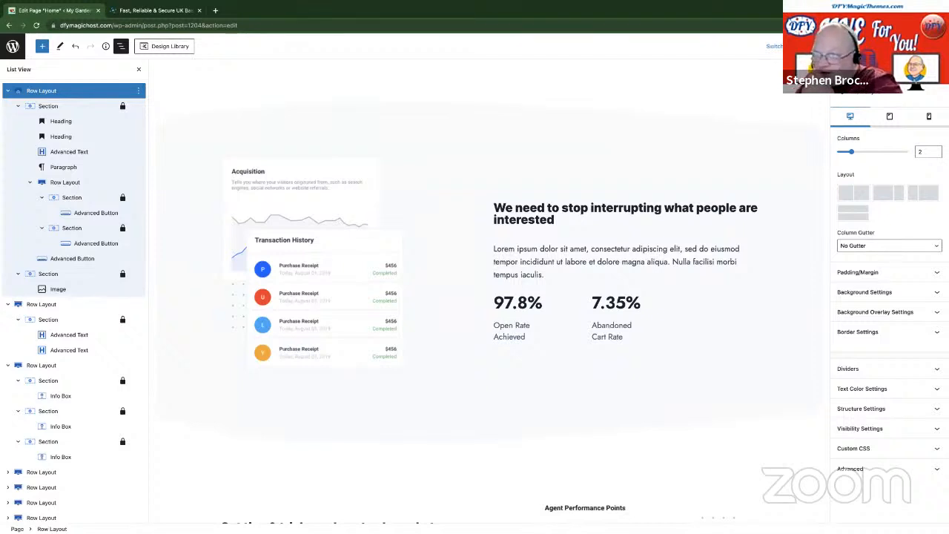
key("ctrl+super+f")
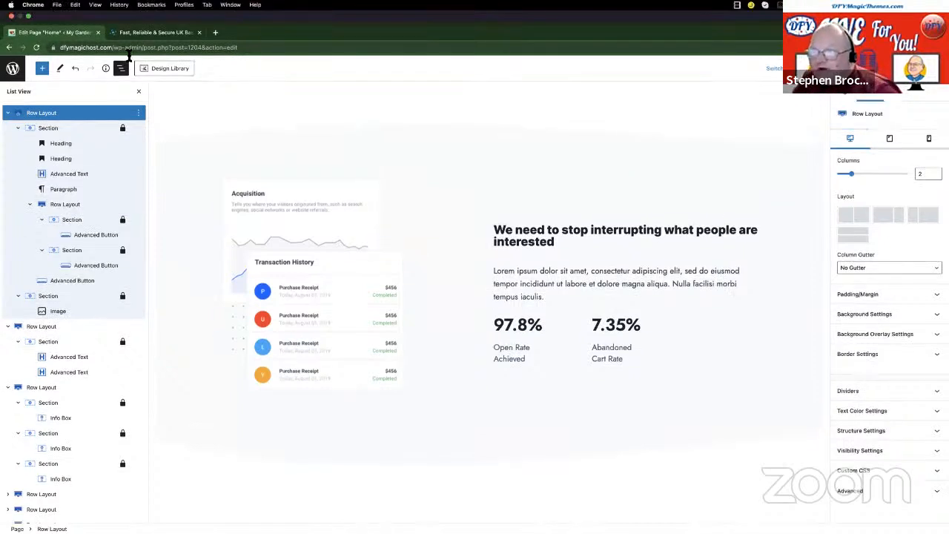
left_click(215, 35)
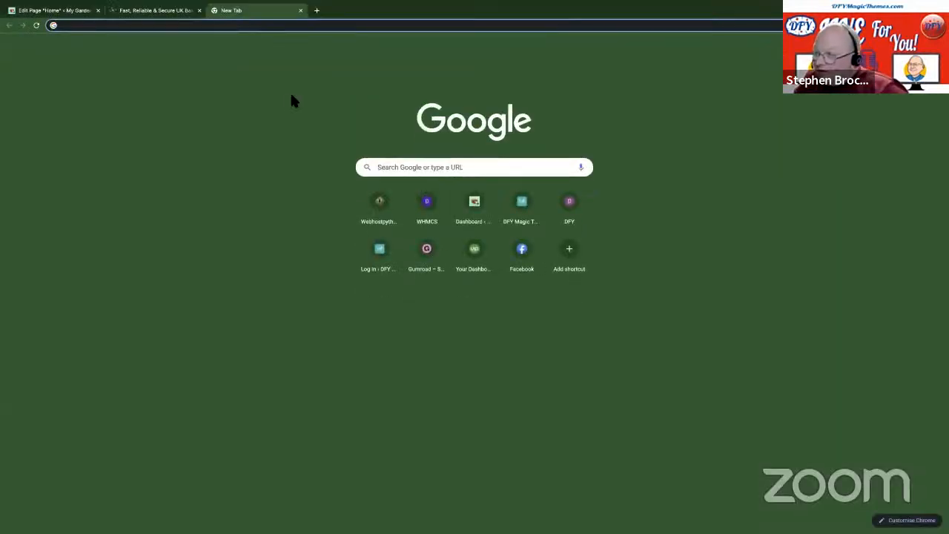
type("g")
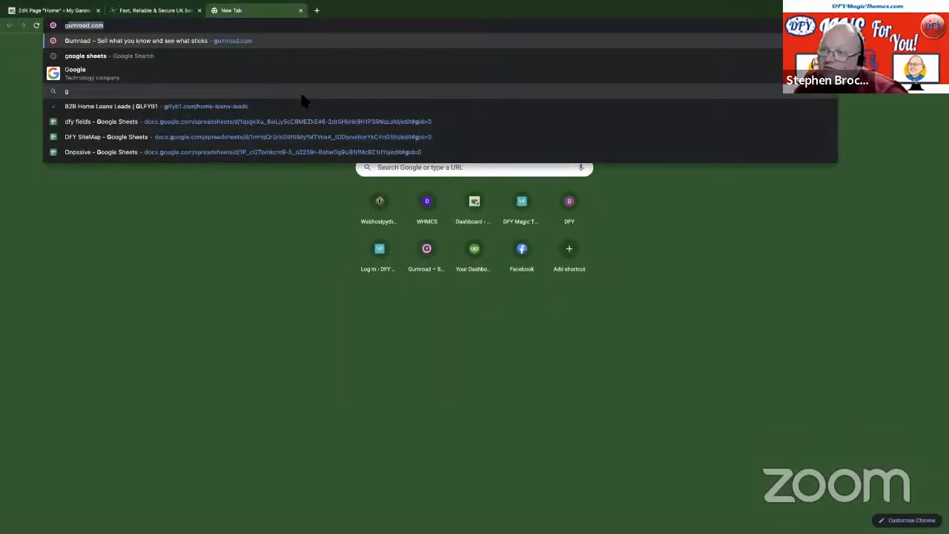
key("BackSpace")
key("BackSpace")
type("h")
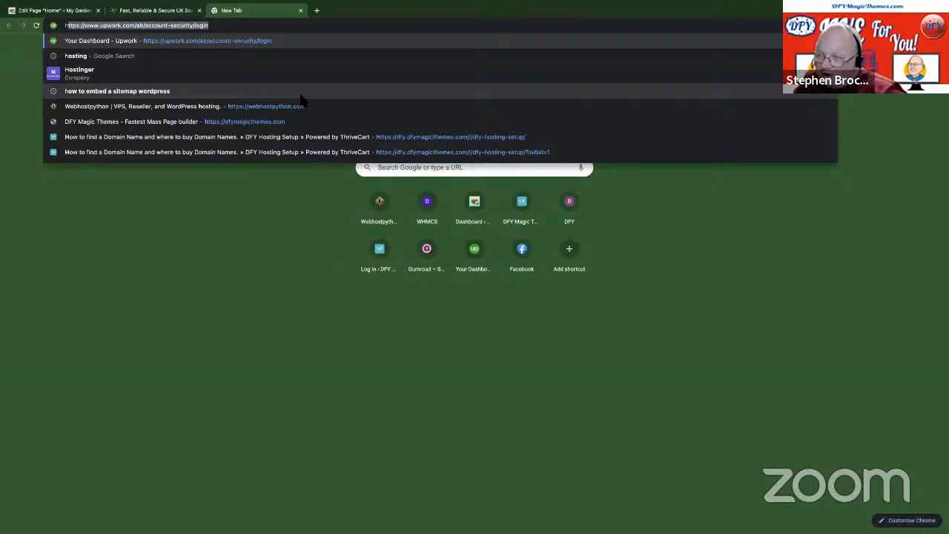
type("osting")
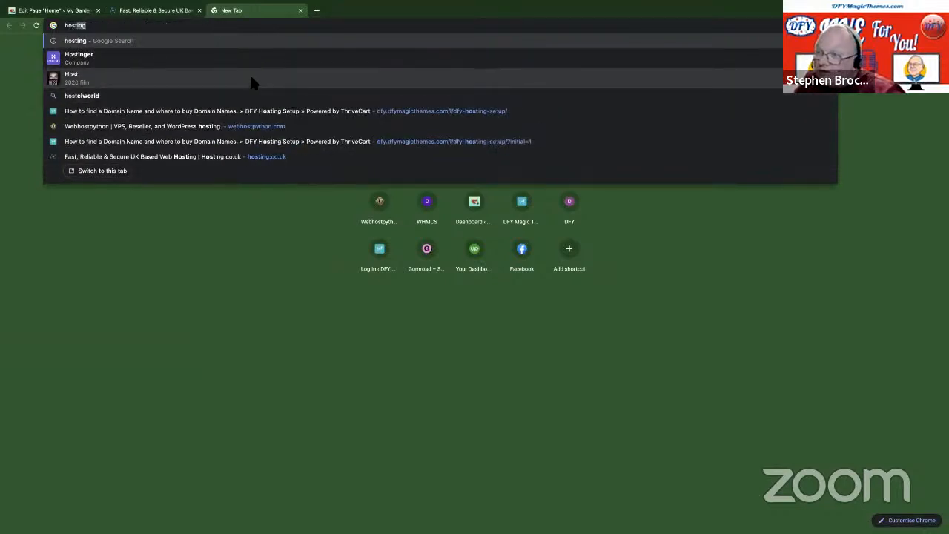
key("Return")
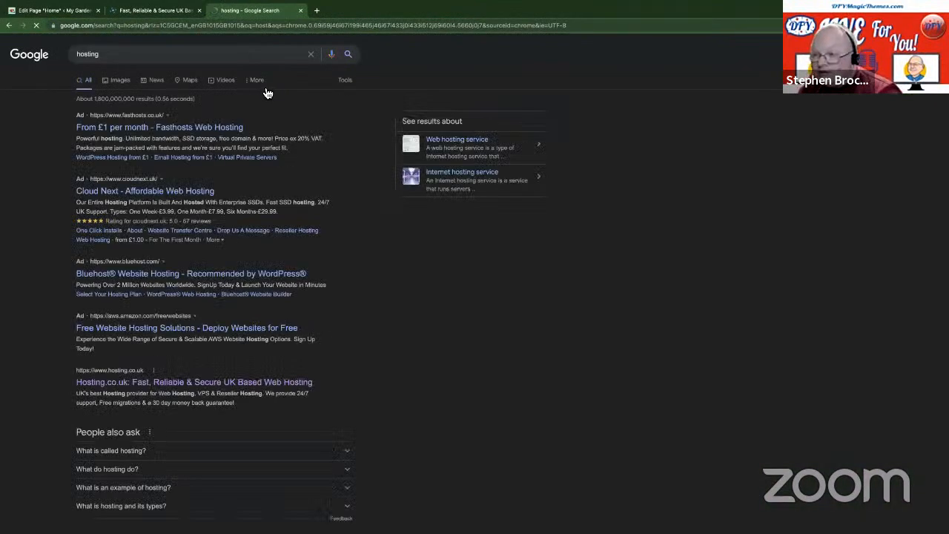
scroll(263, 94, "down", 10)
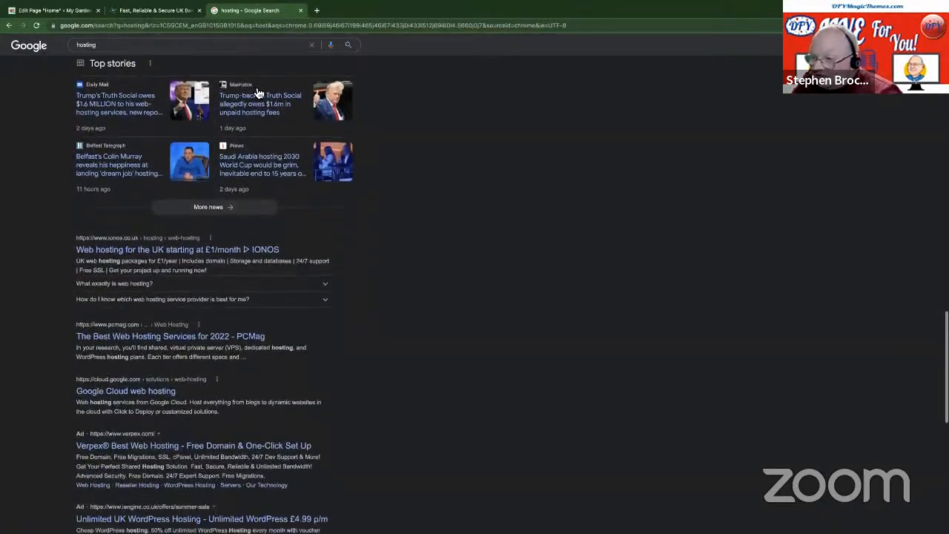
Continue to the second page of Google results for "hosting" and open the UK2 web hosting site to examine its list of features
scroll(197, 283, "down", 3)
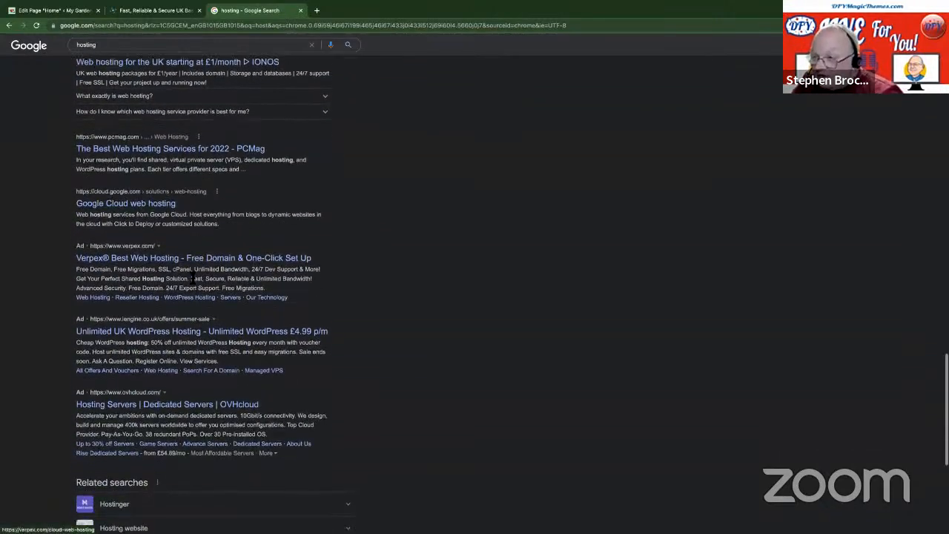
scroll(148, 289, "down", 1)
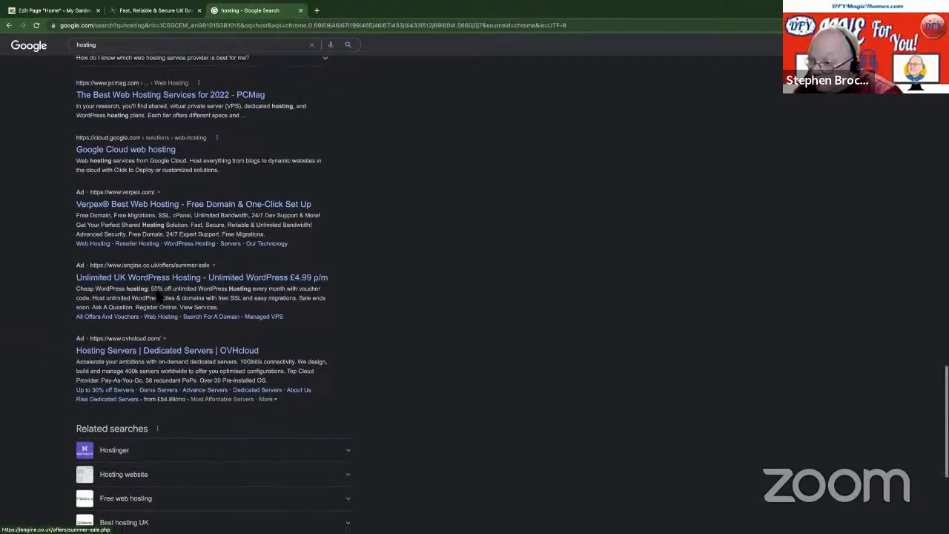
scroll(165, 280, "down", 3)
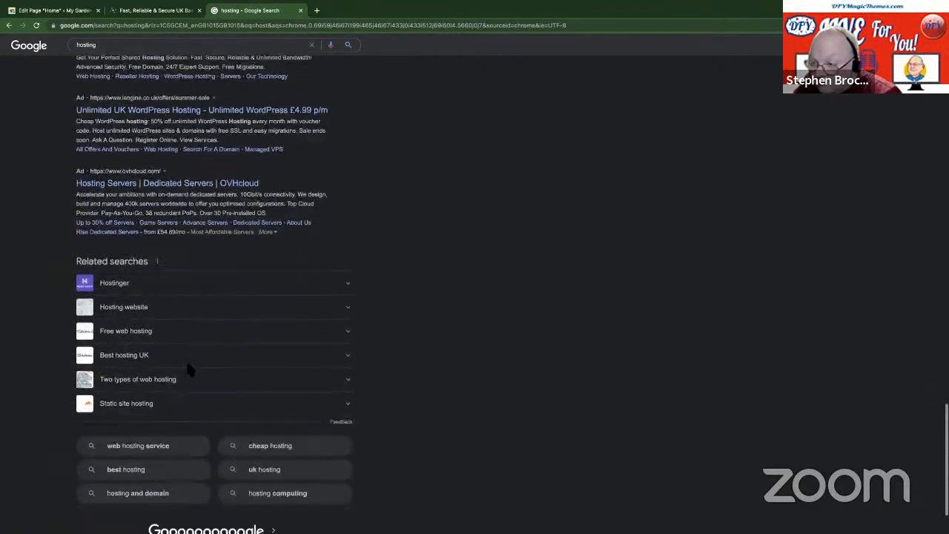
left_click(273, 464)
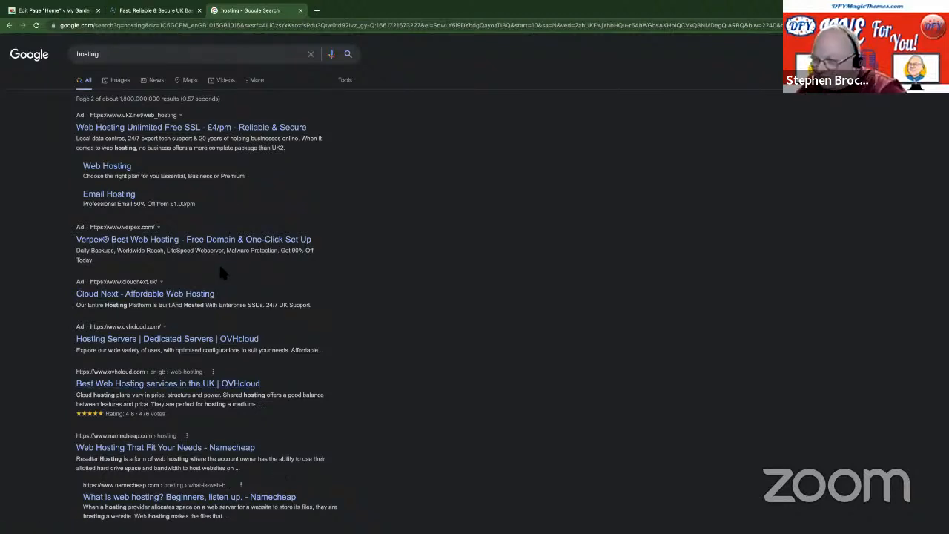
left_click(202, 129)
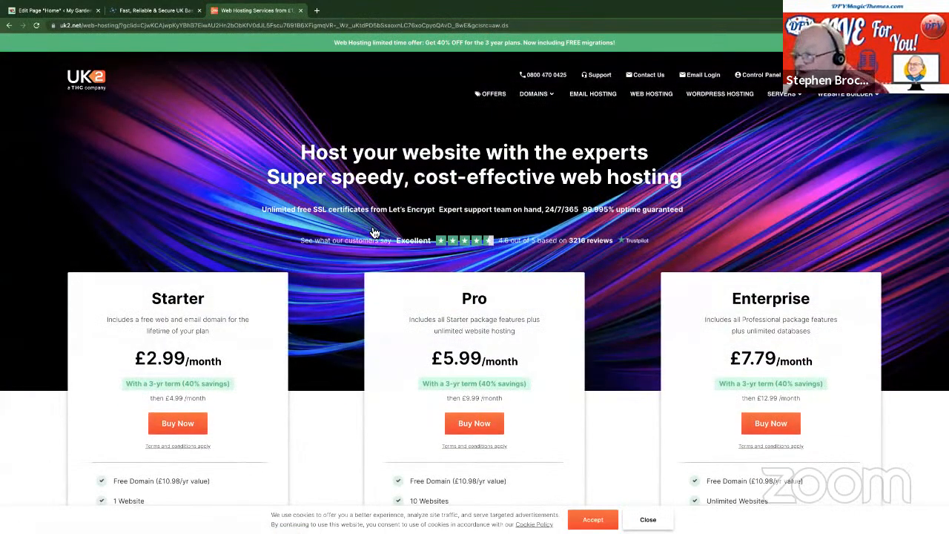
scroll(408, 290, "down", 5)
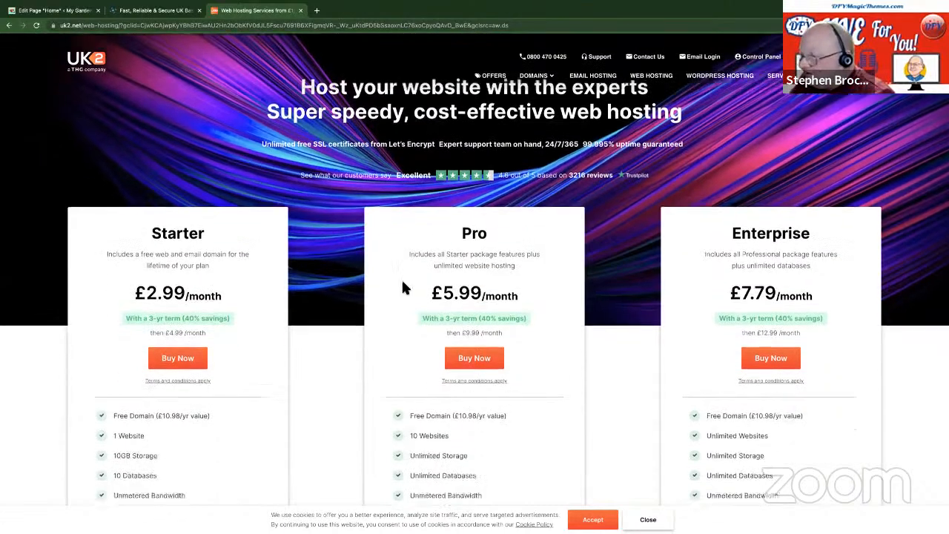
scroll(393, 291, "down", 5)
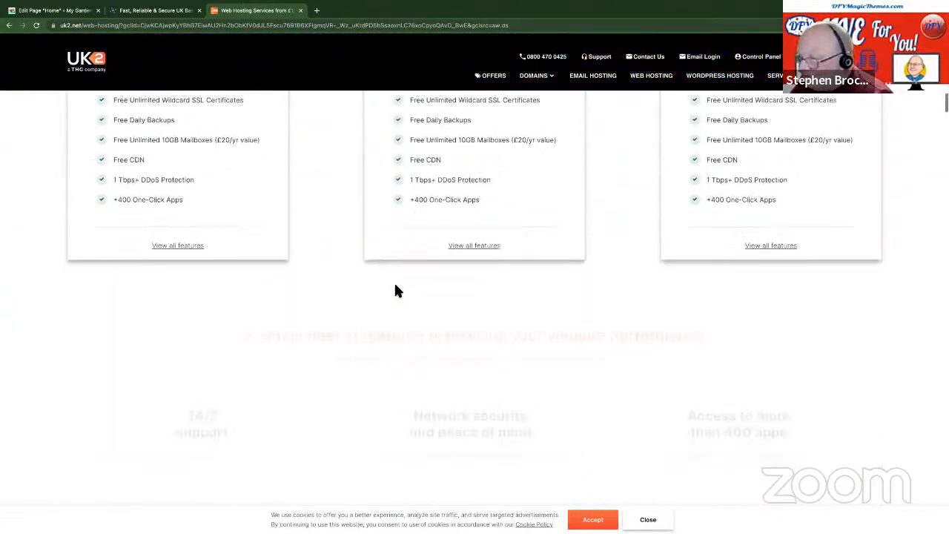
scroll(395, 291, "down", 1)
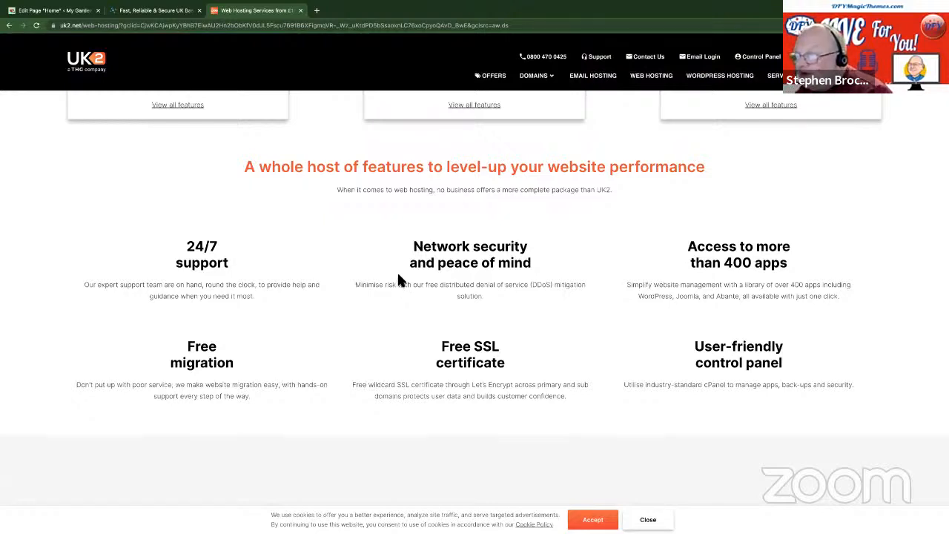
Replace the second info box's title with "Free SSL certificate" copied from the UK2 page, on a single line
triple_click(474, 348)
right_click(472, 350)
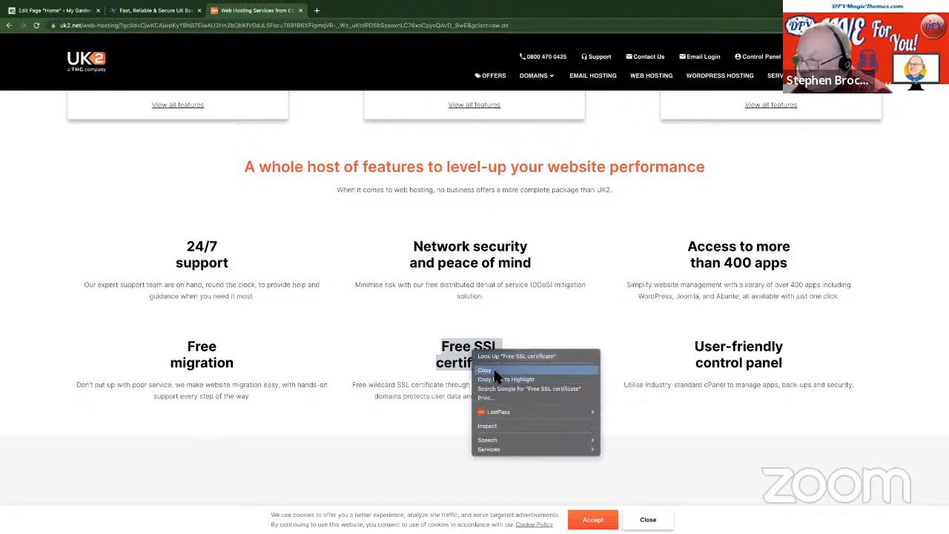
left_click(496, 371)
left_click(37, 11)
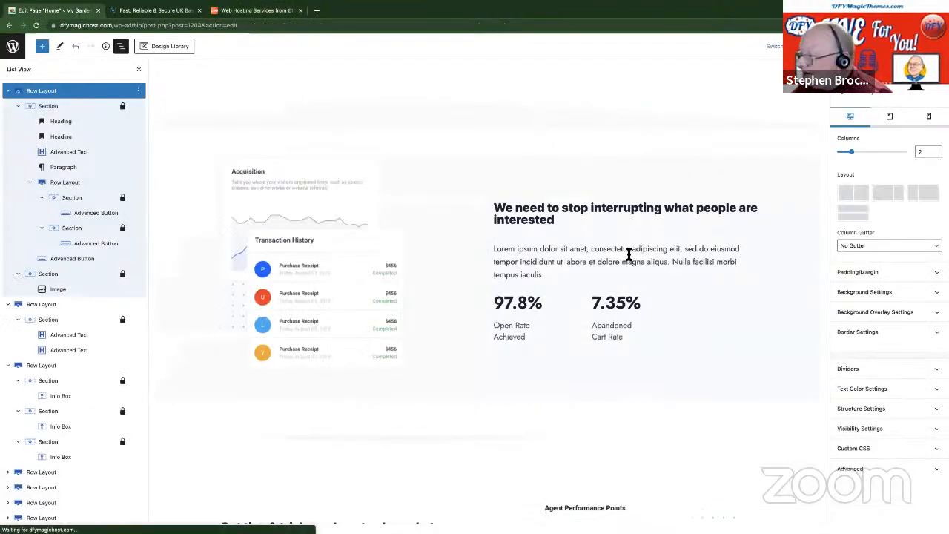
scroll(591, 245, "up", 4)
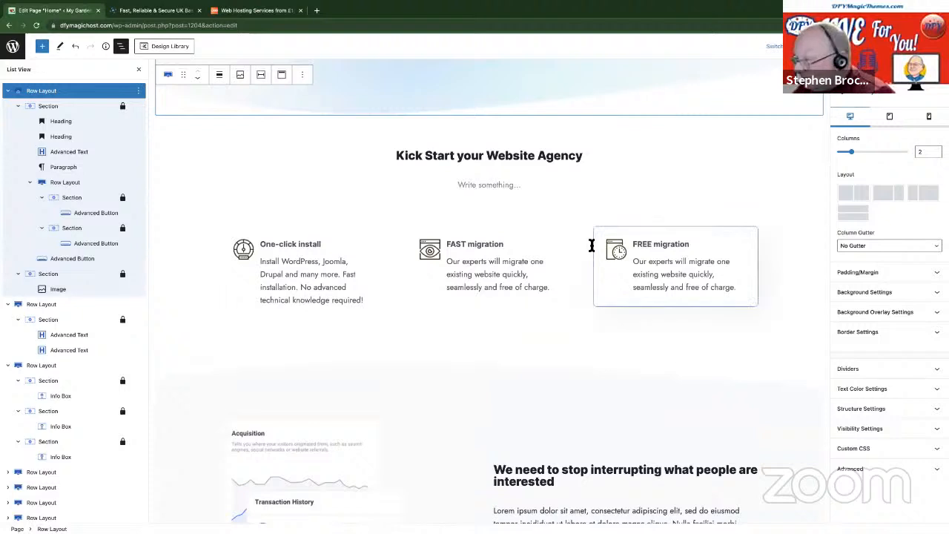
left_click(447, 244)
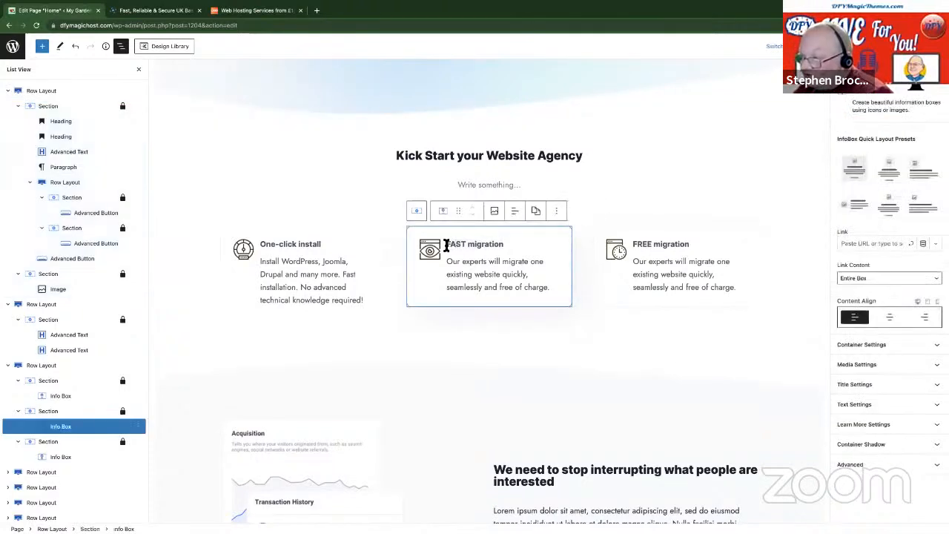
left_click(447, 246)
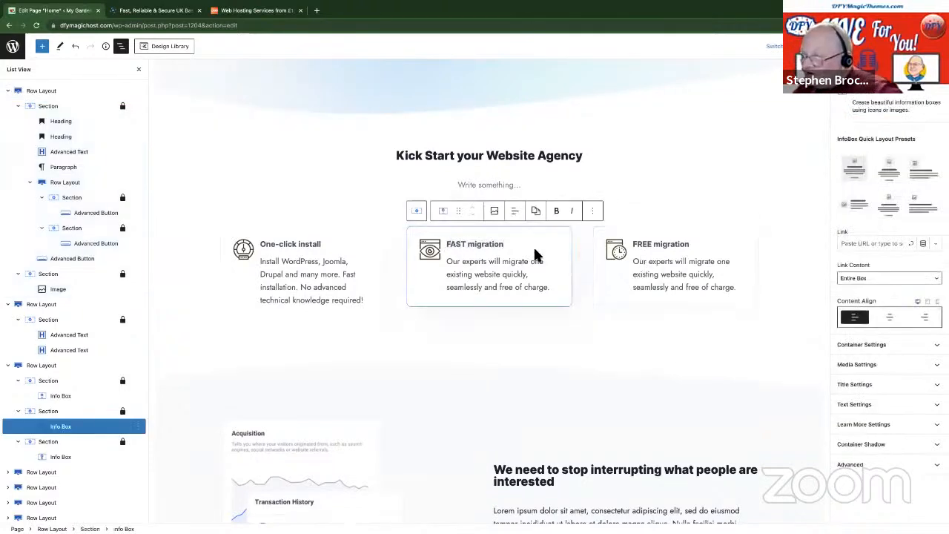
left_click_drag(447, 246, 512, 247)
key("ctrl+v")
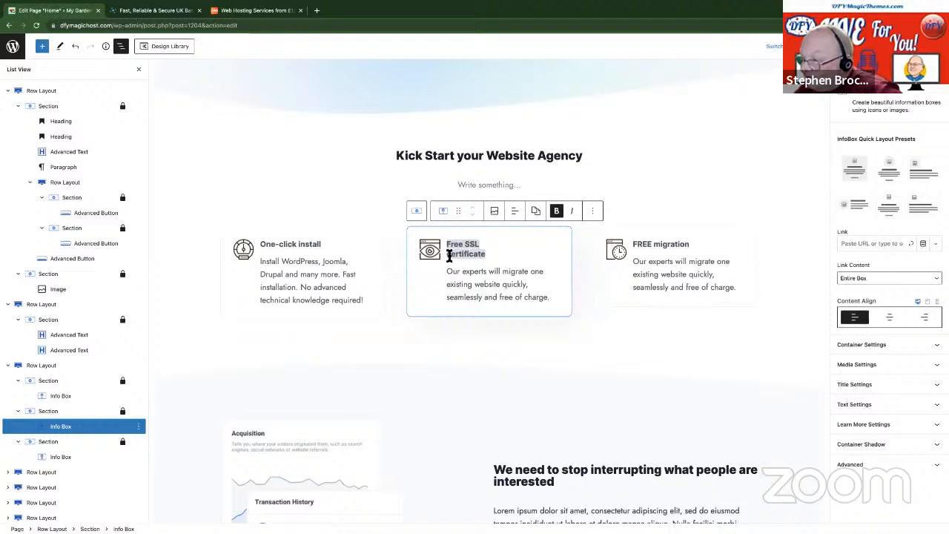
key("BackSpace")
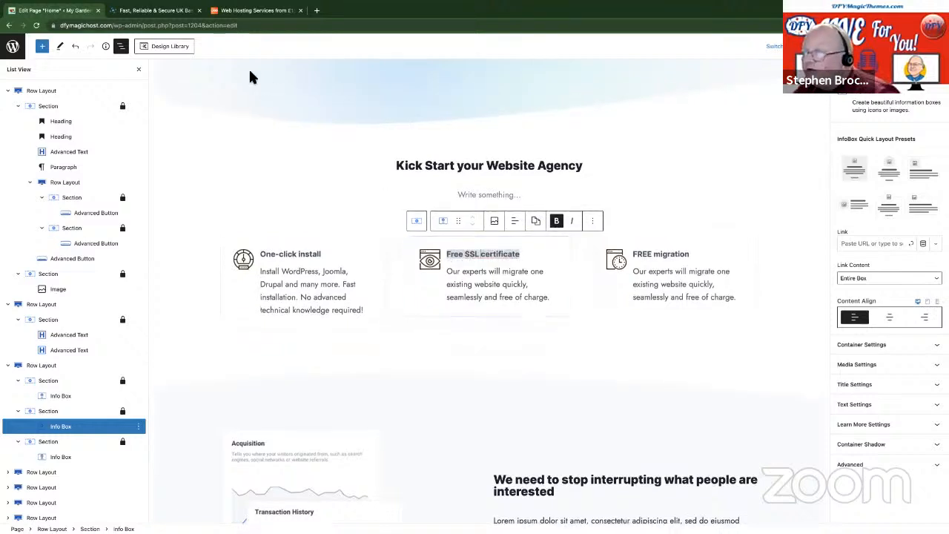
Replace the second info box's description with the "Free wildcard SSL certificate through Let's Encrypt" text copied from the UK2 page
left_click(152, 12)
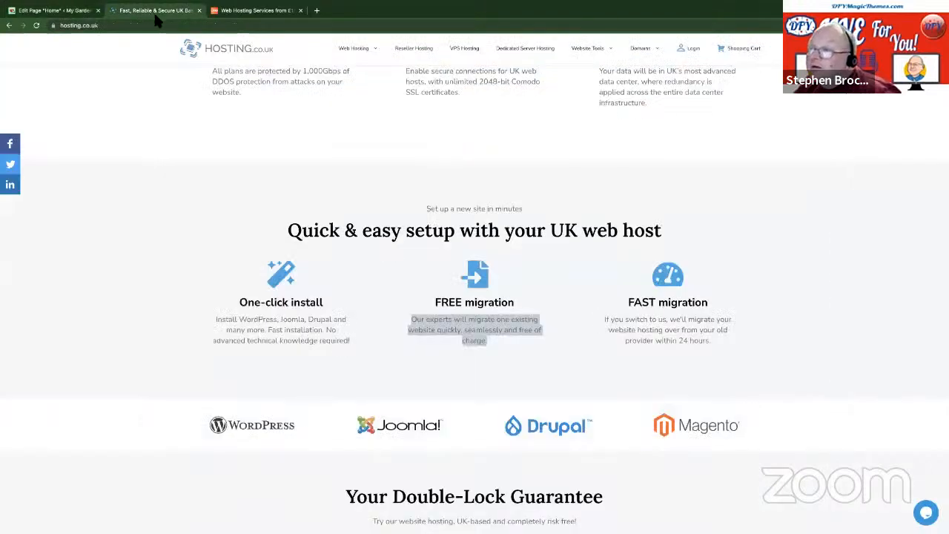
left_click(226, 12)
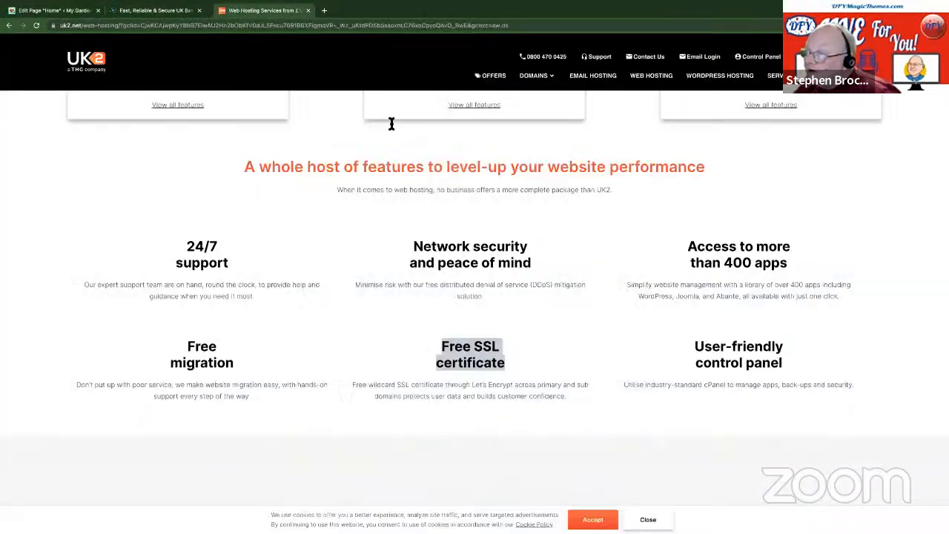
left_click(422, 387)
triple_click(390, 391)
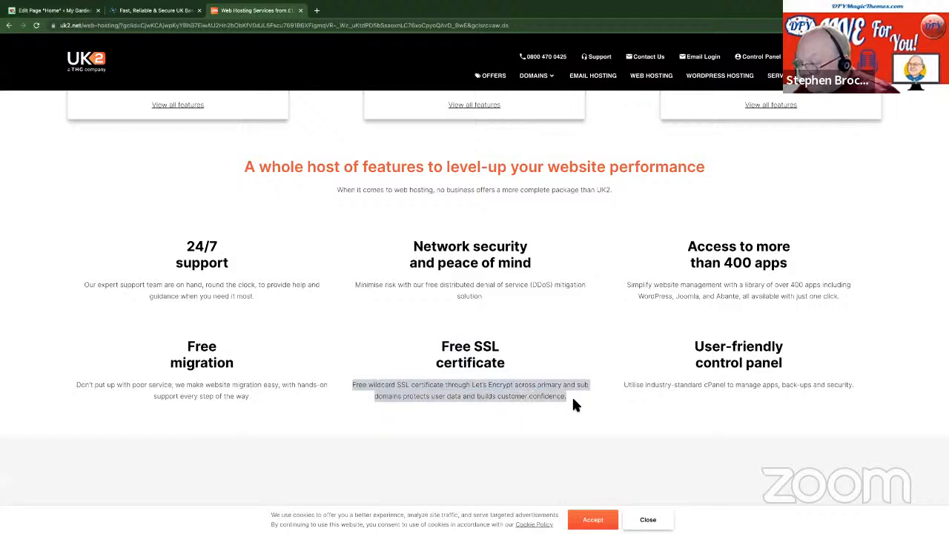
left_click(60, 11)
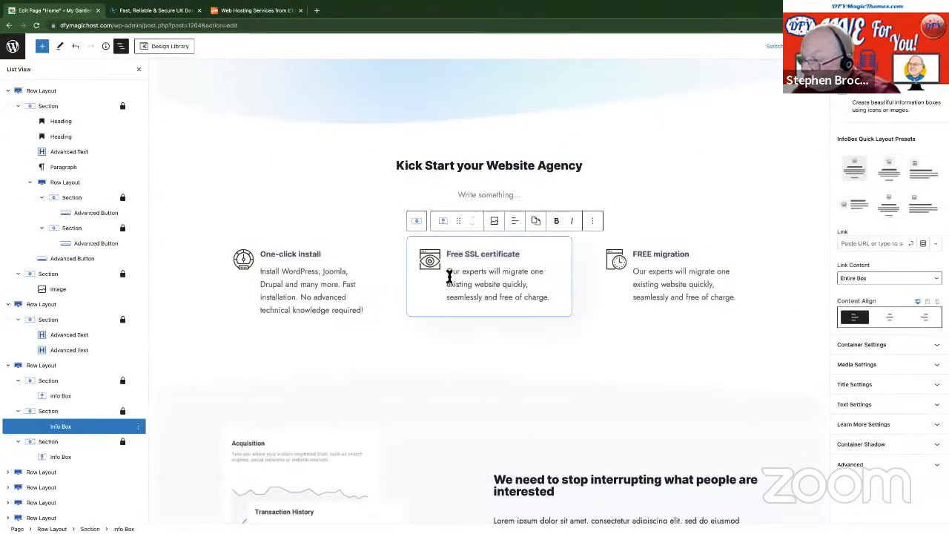
left_click_drag(449, 272, 555, 301)
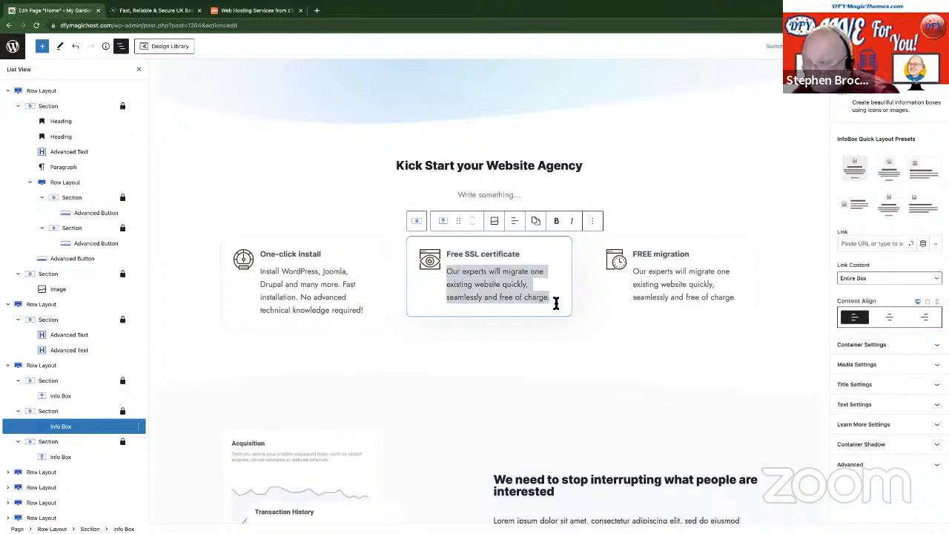
key("ctrl+v")
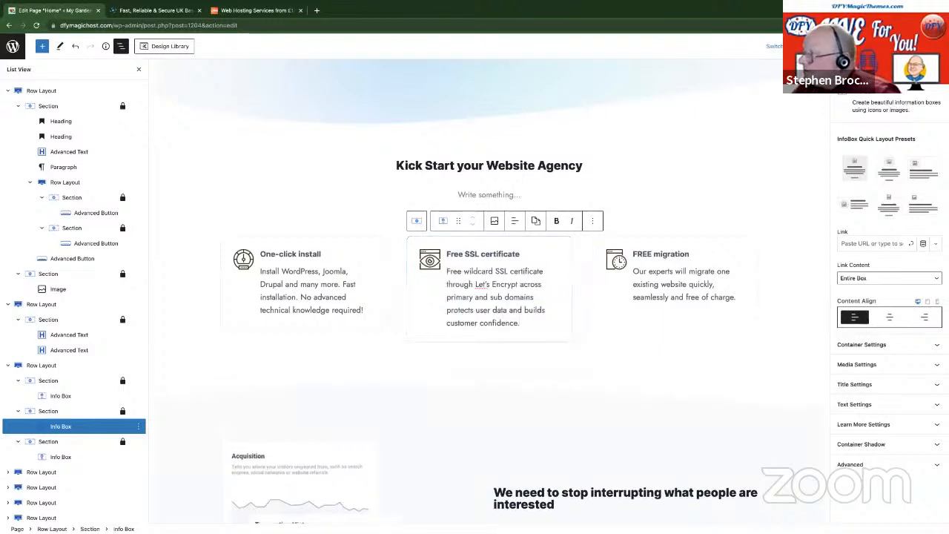
Look through the Home page's sections below the info boxes, and log back in to WordPress with the prefilled credentials
scroll(547, 290, "down", 1)
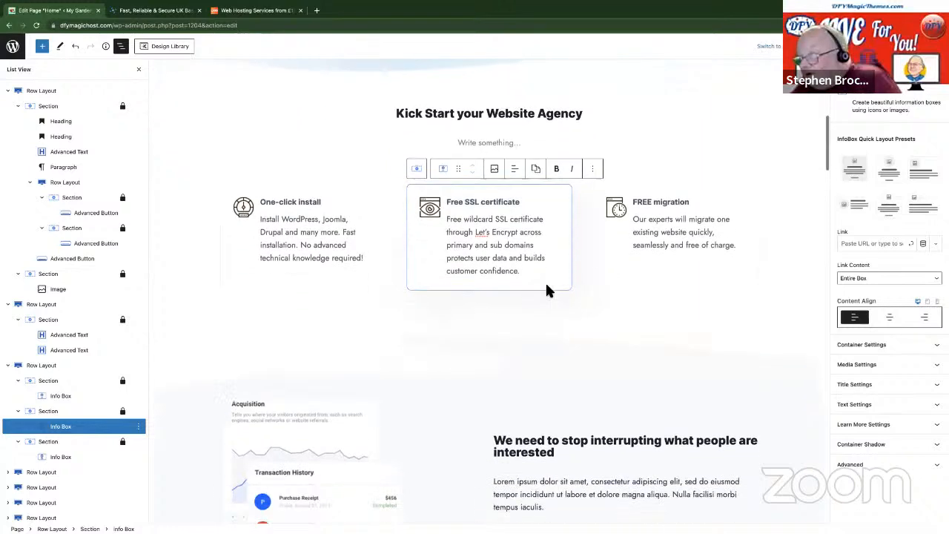
scroll(548, 291, "down", 3)
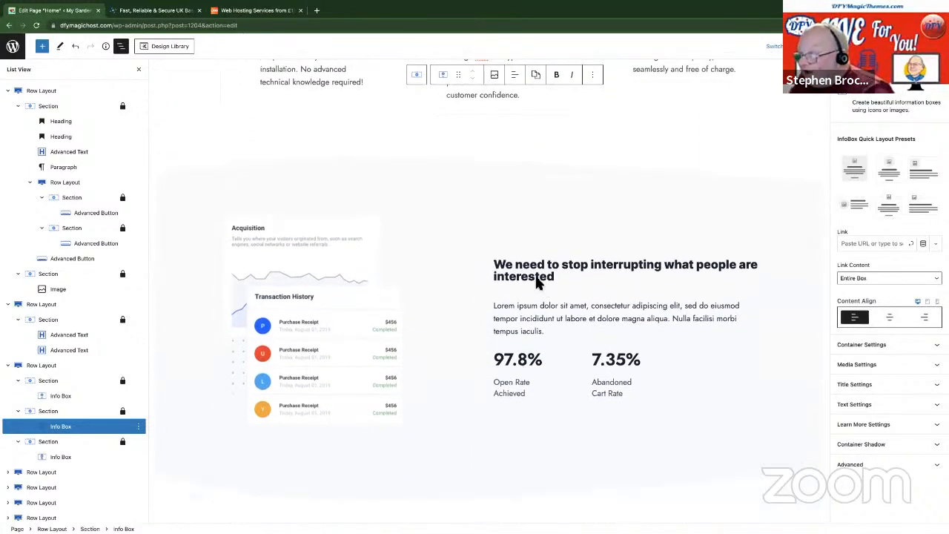
scroll(547, 291, "down", 10)
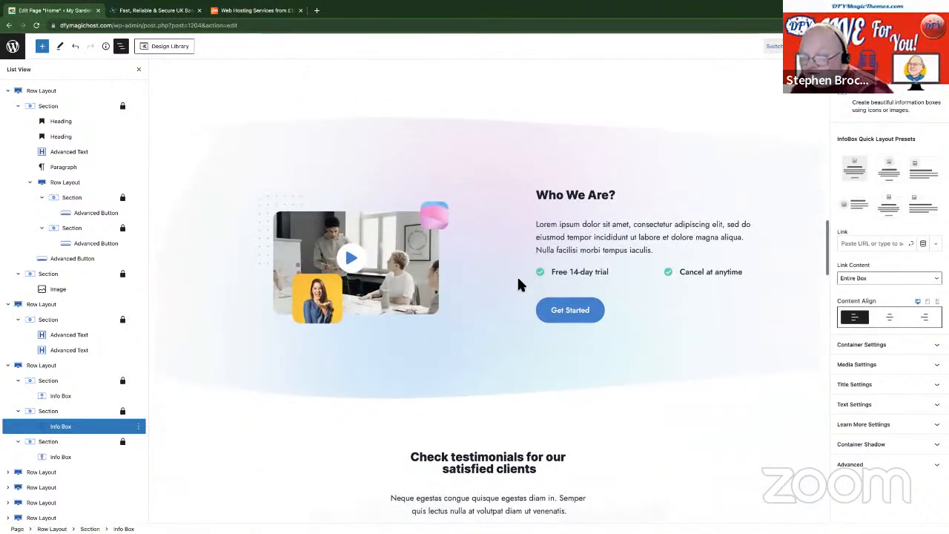
scroll(534, 280, "down", 8)
scroll(546, 272, "down", 3)
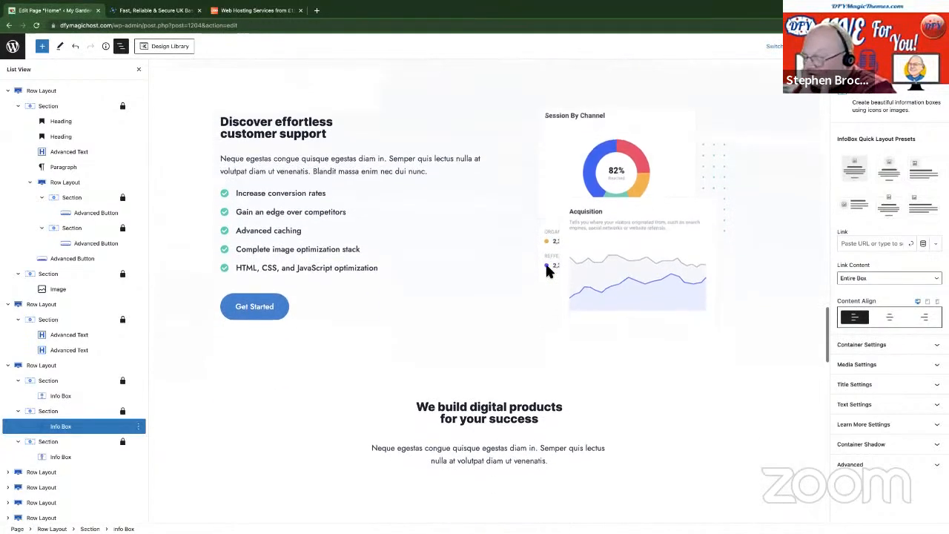
scroll(546, 271, "down", 8)
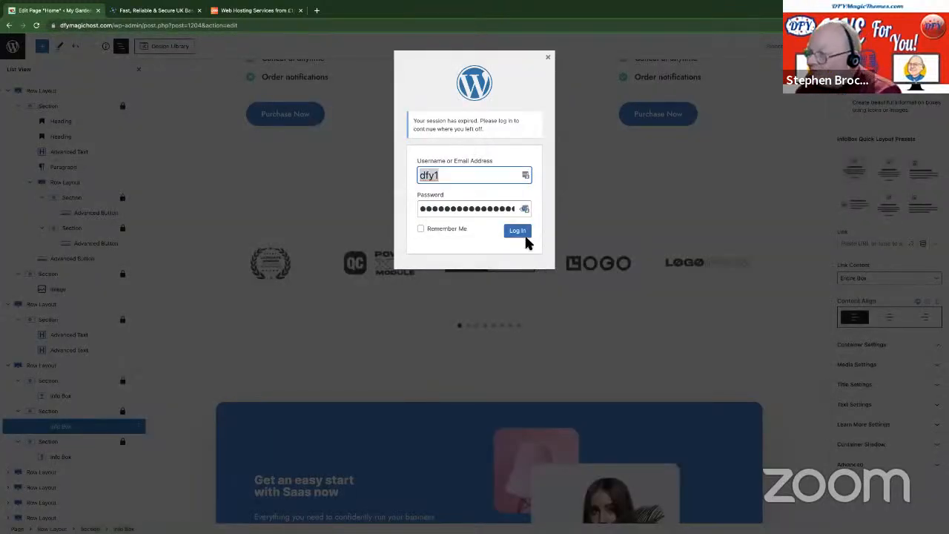
left_click(518, 231)
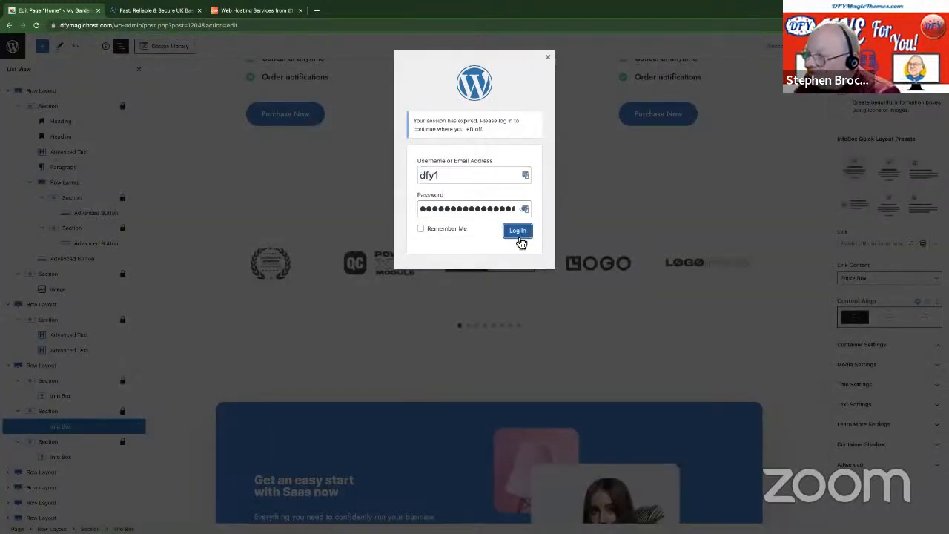
Examine the pricing plans, the "Get an easy start with Saas now" banner and the Magic Page settings at the end of the Home page
scroll(531, 246, "down", 4)
scroll(529, 246, "down", 5)
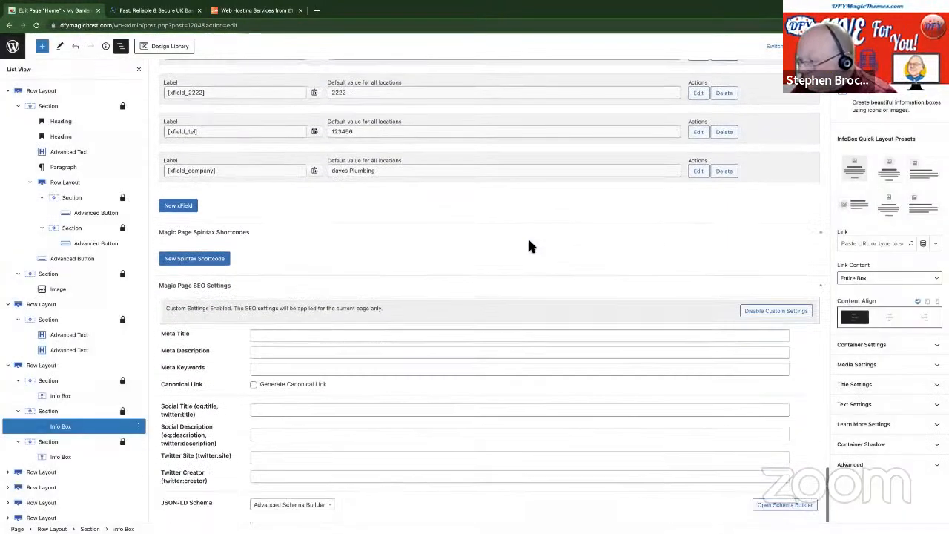
scroll(529, 243, "up", 3)
scroll(525, 238, "up", 5)
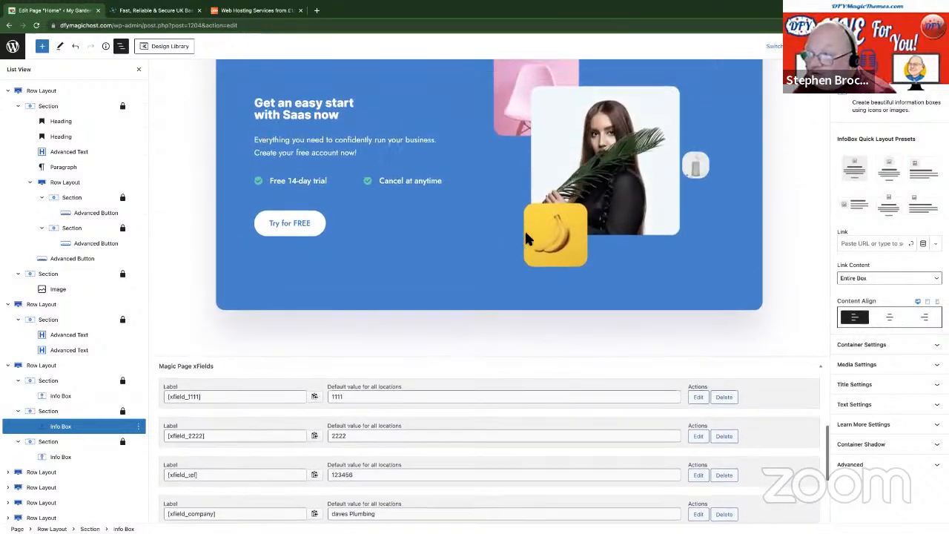
scroll(526, 238, "up", 6)
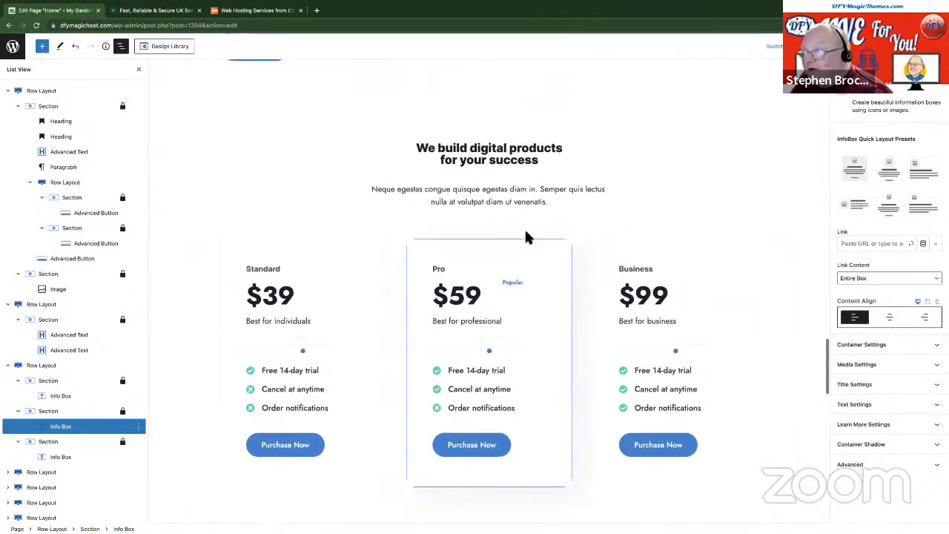
scroll(526, 233, "down", 5)
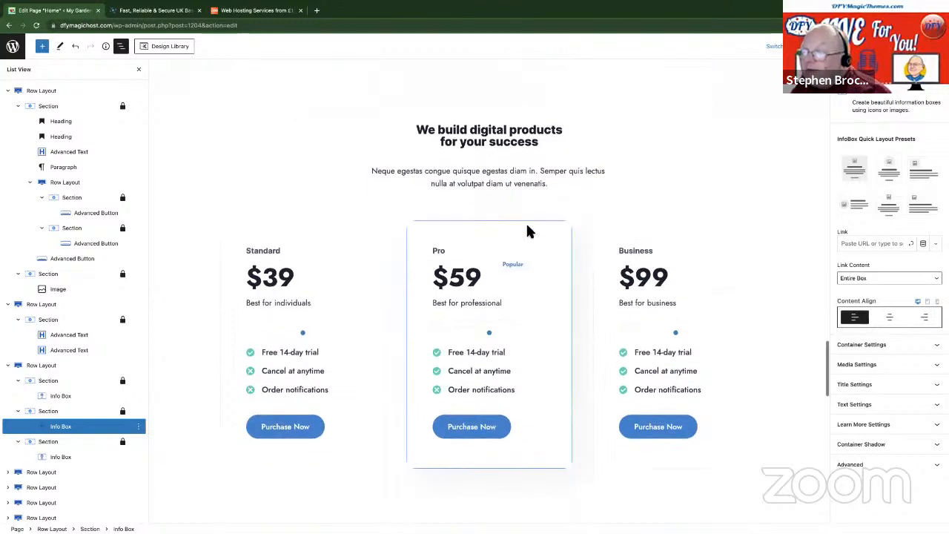
scroll(529, 222, "down", 5)
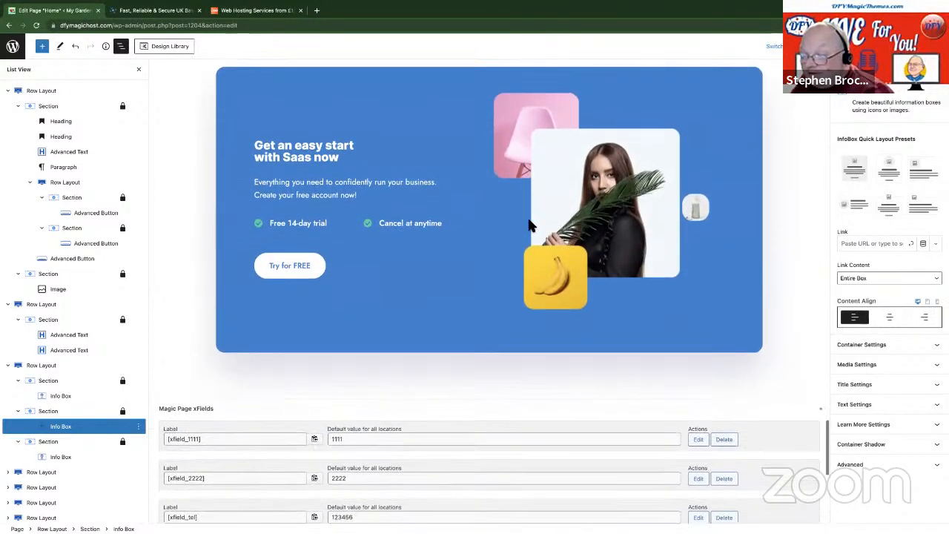
Update the Home page and leave the editor for the list of all pages
scroll(457, 361, "up", 5)
scroll(472, 334, "up", 15)
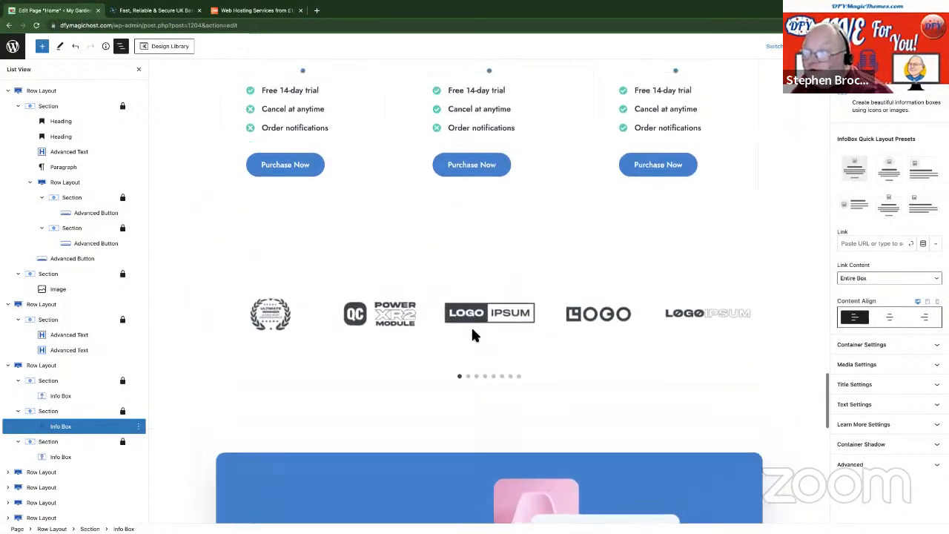
scroll(472, 334, "up", 12)
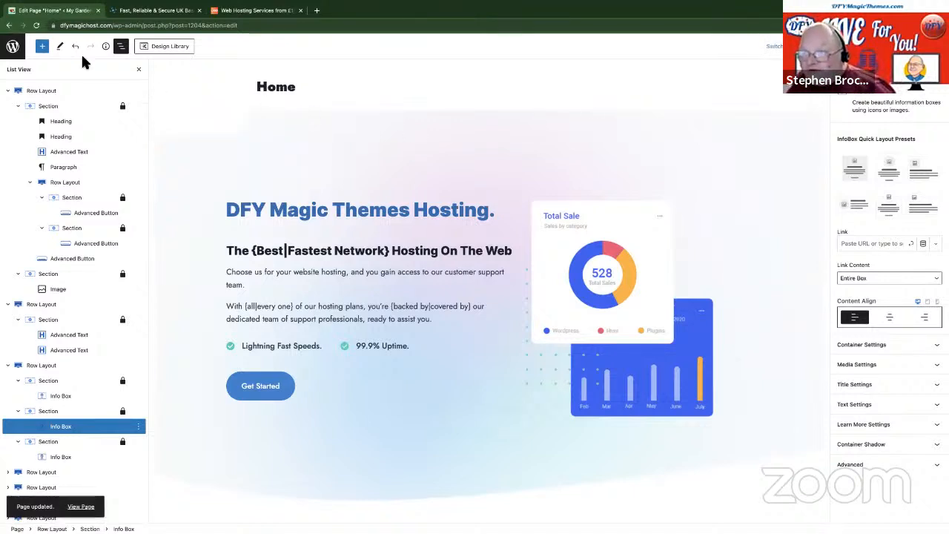
left_click(12, 49)
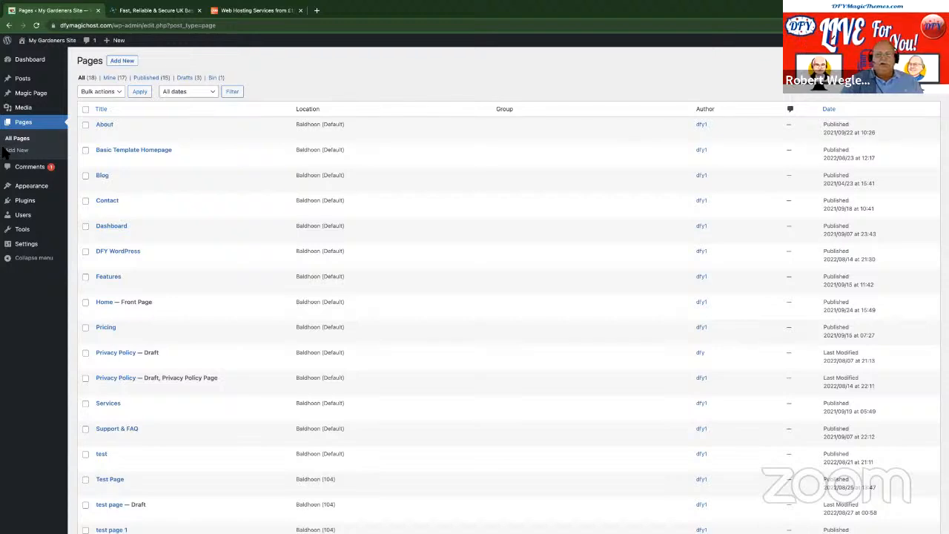
Run a manual WPvivid backup of the database and WordPress files, saved locally
left_click(29, 59)
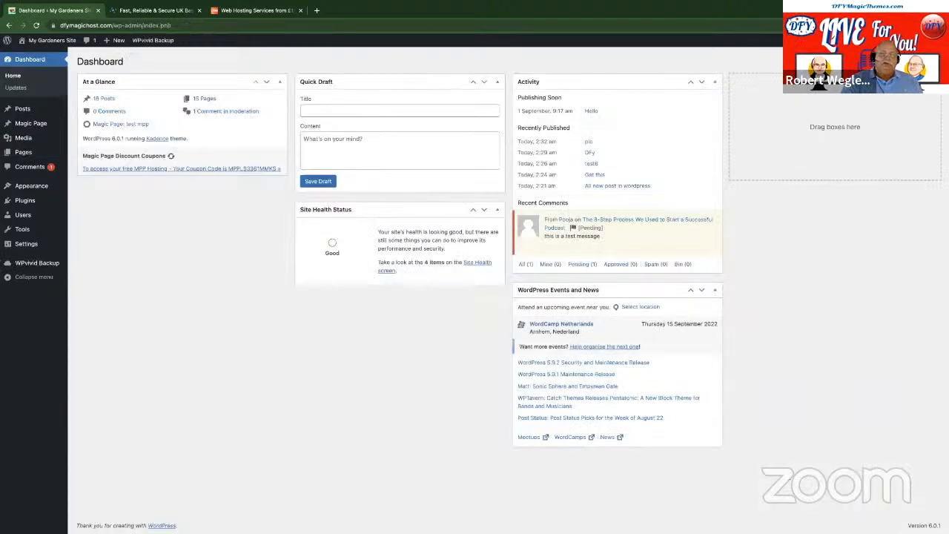
left_click(41, 265)
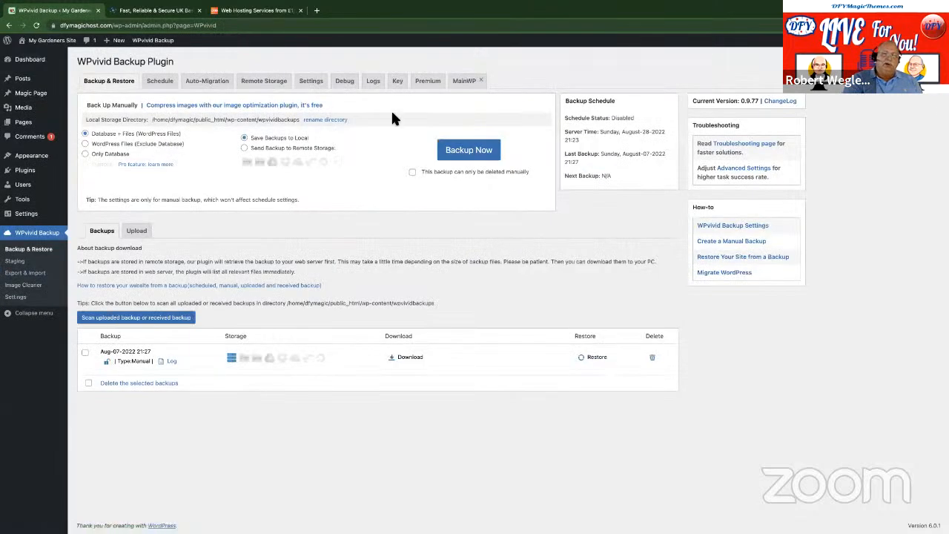
left_click(450, 151)
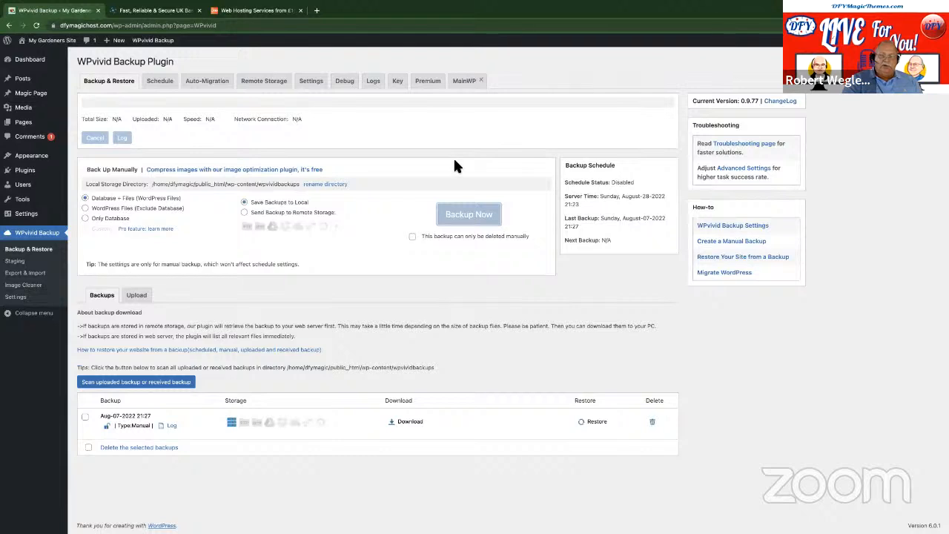
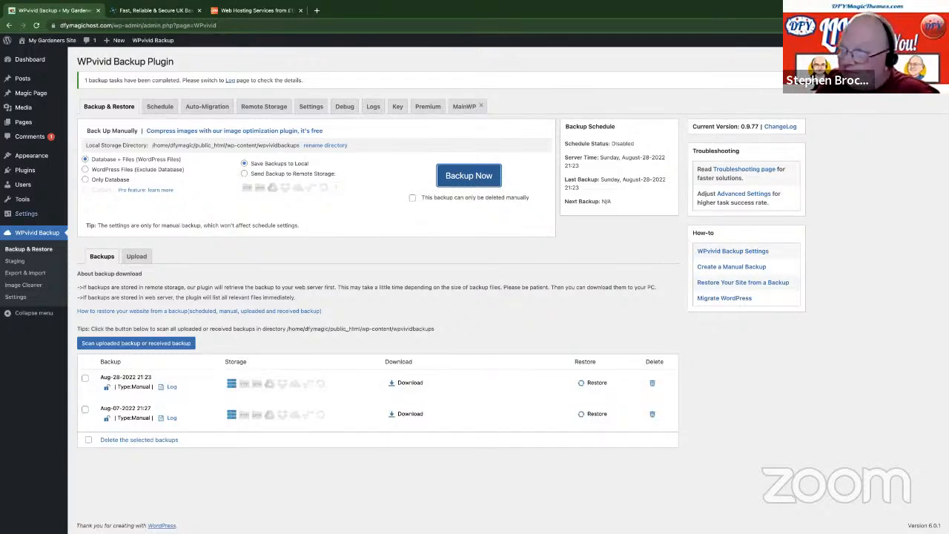
Visit the live site and look through the Home page's hero, info boxes and the sections below them
left_click(33, 56)
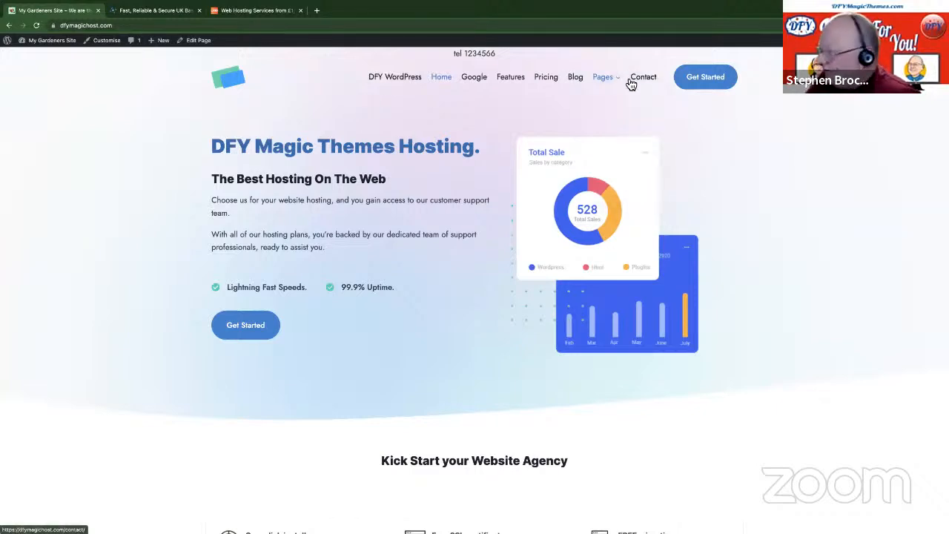
mouse_move(597, 86)
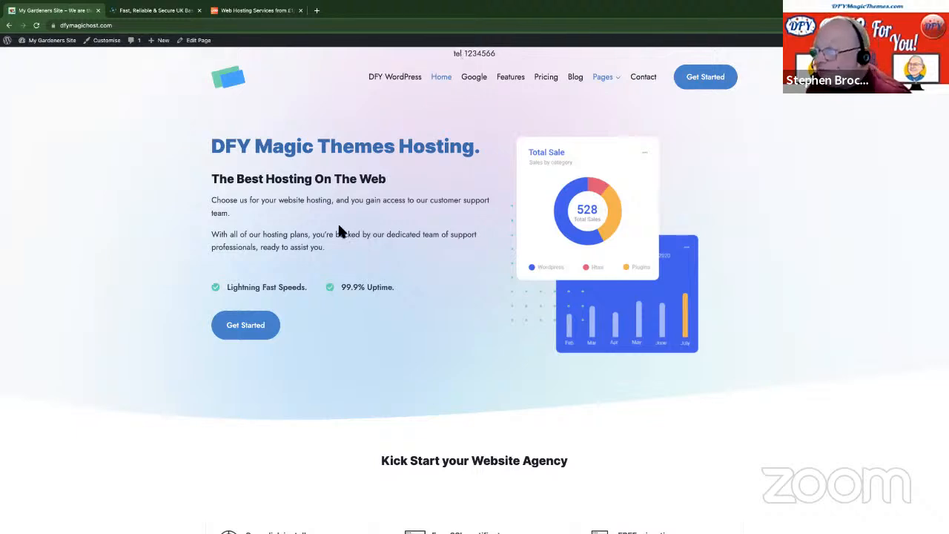
scroll(319, 244, "down", 3)
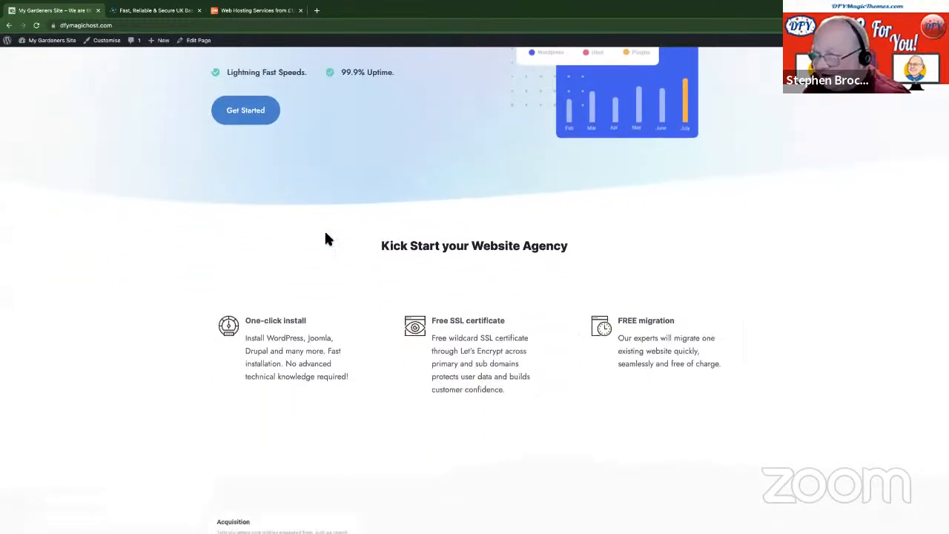
scroll(327, 238, "down", 1)
scroll(324, 239, "down", 5)
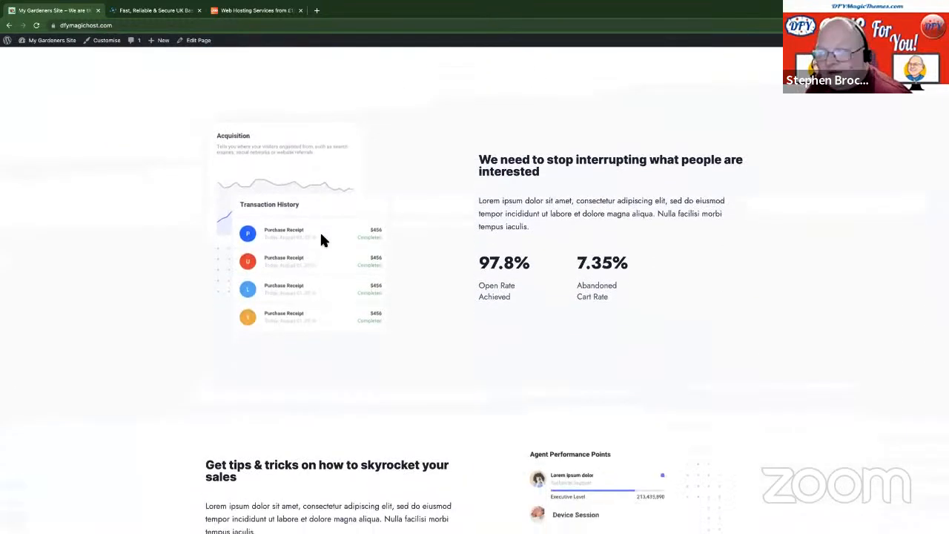
scroll(556, 261, "down", 8)
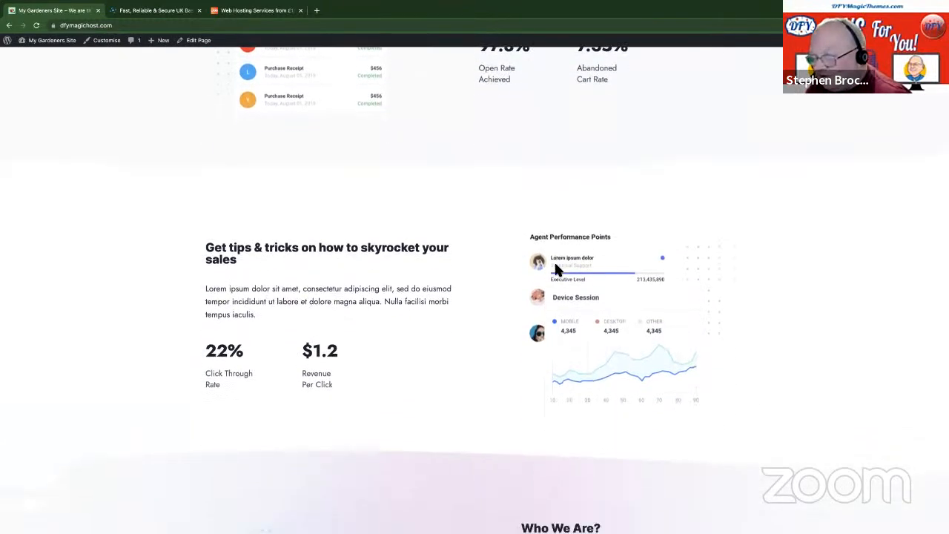
scroll(554, 260, "down", 5)
scroll(554, 259, "up", 20)
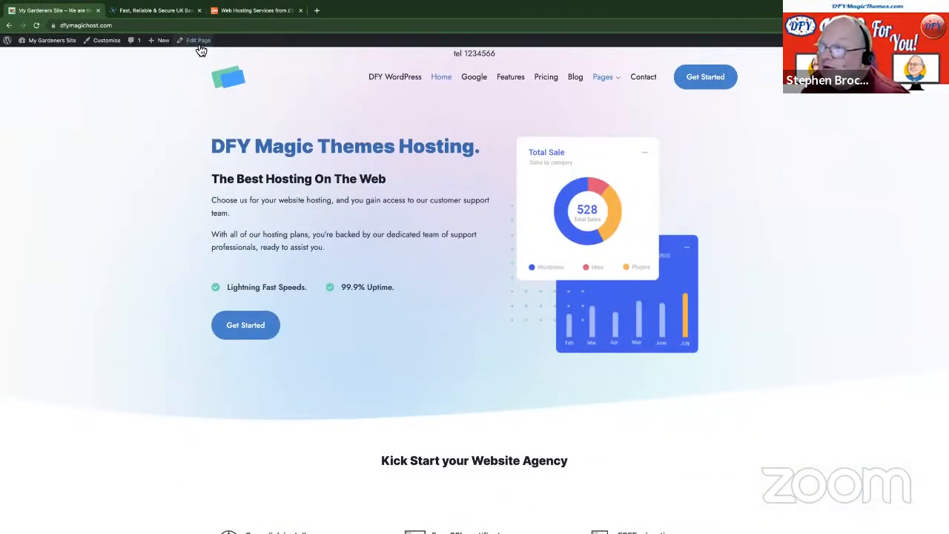
Open the Home page for editing and insert an empty block before the "Check testimonials for our satisfied clients" row
left_click(198, 41)
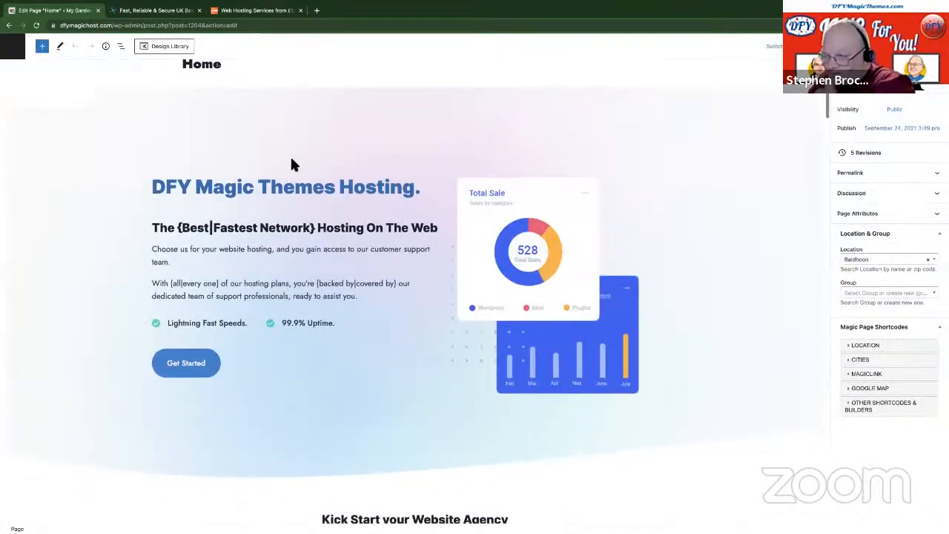
scroll(293, 163, "down", 3)
scroll(292, 164, "down", 10)
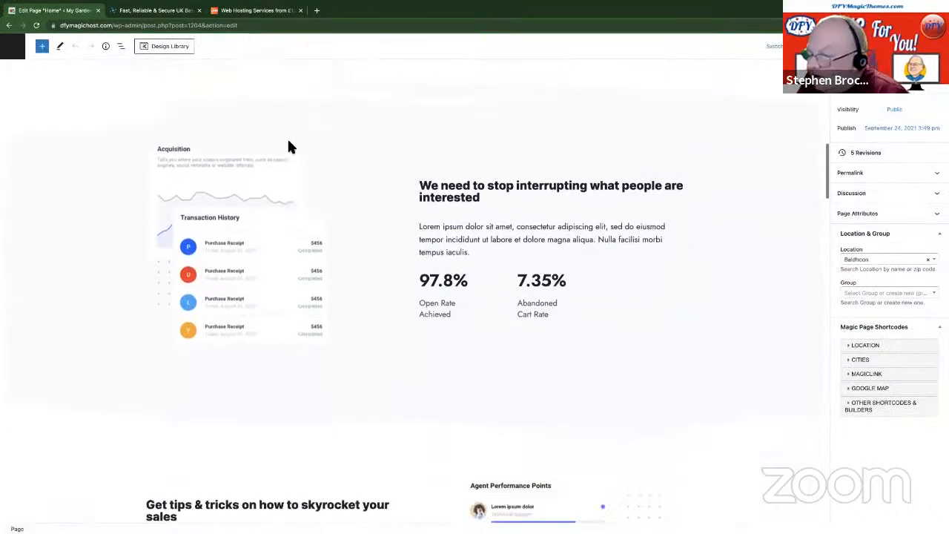
scroll(289, 147, "down", 5)
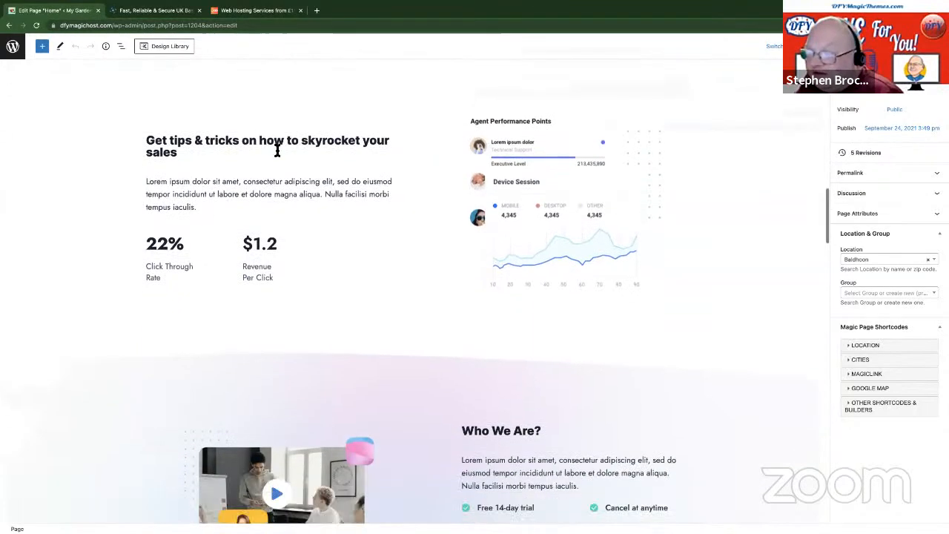
scroll(278, 152, "down", 4)
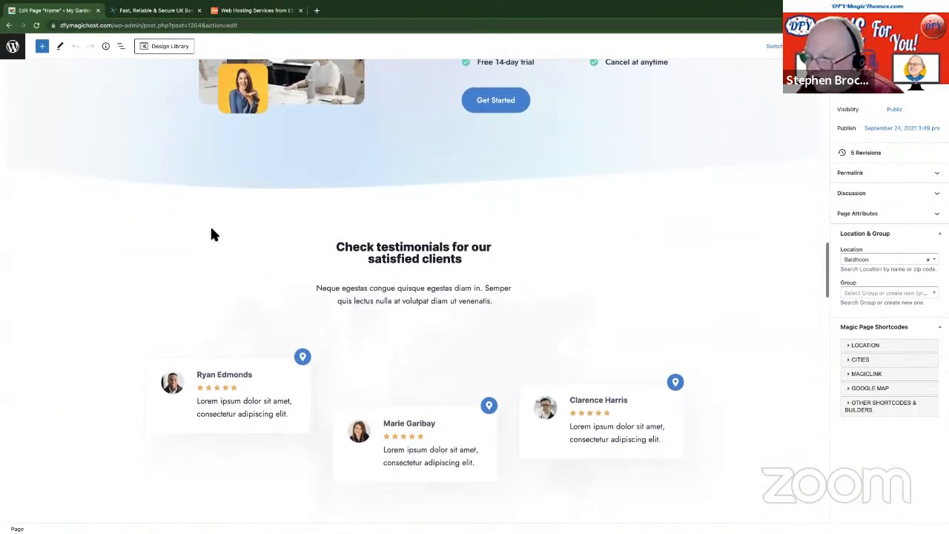
left_click(214, 224)
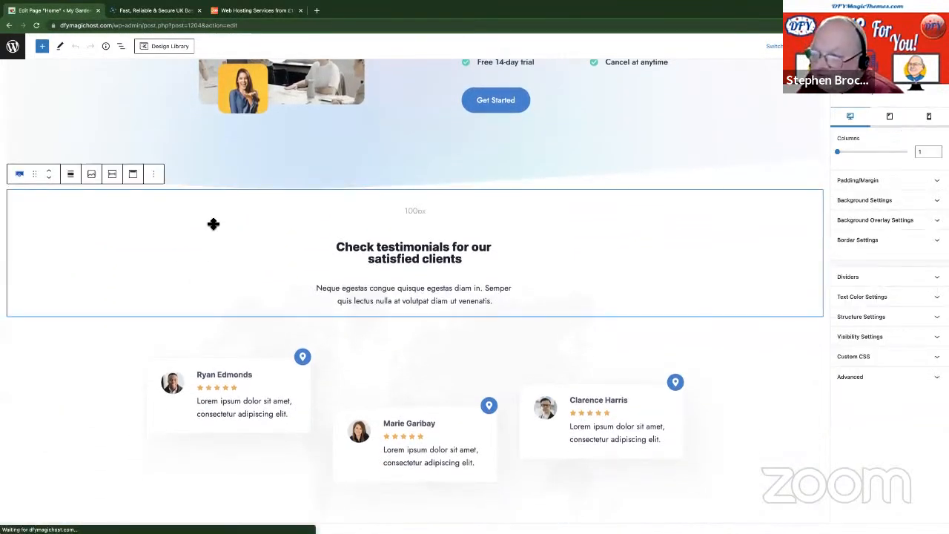
left_click(154, 176)
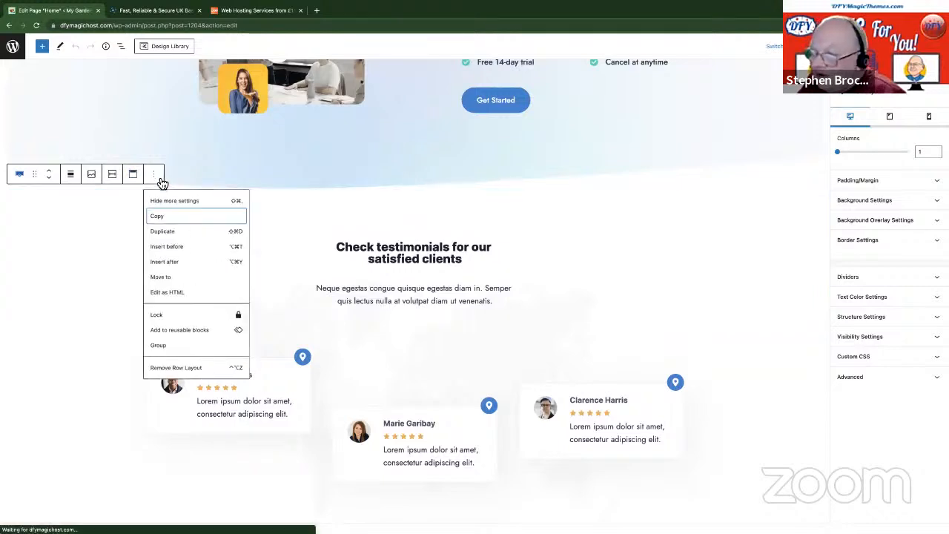
left_click(186, 252)
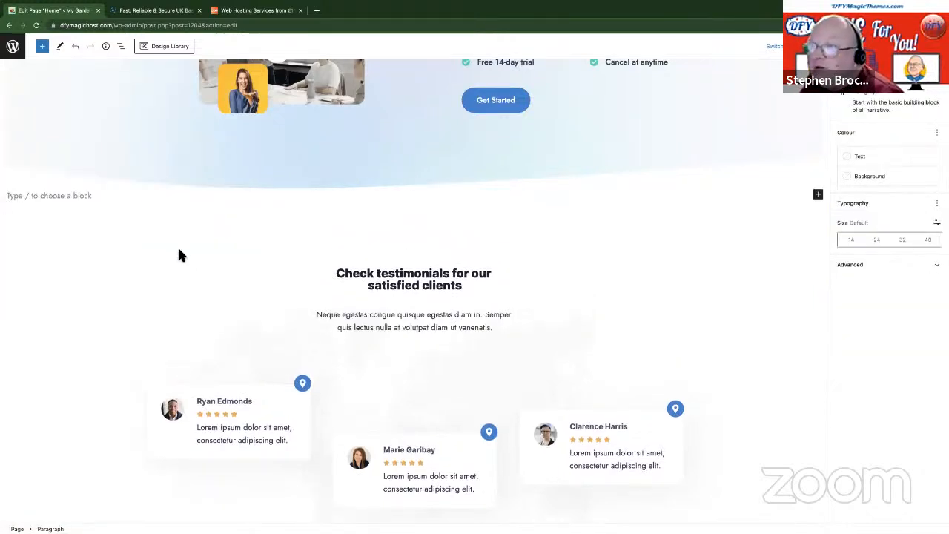
Browse the Design Library's section categories and insert the two-column Accordion section with green headers
left_click(164, 49)
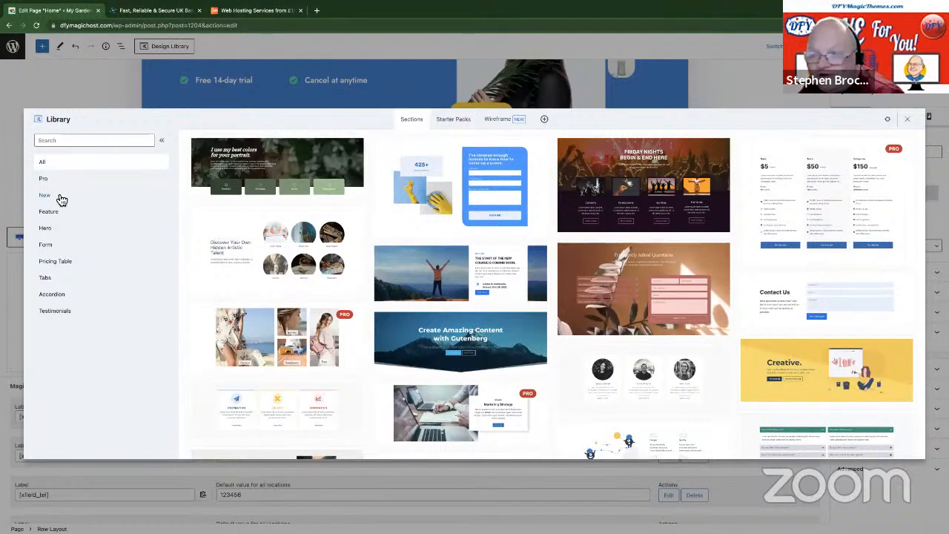
left_click(63, 231)
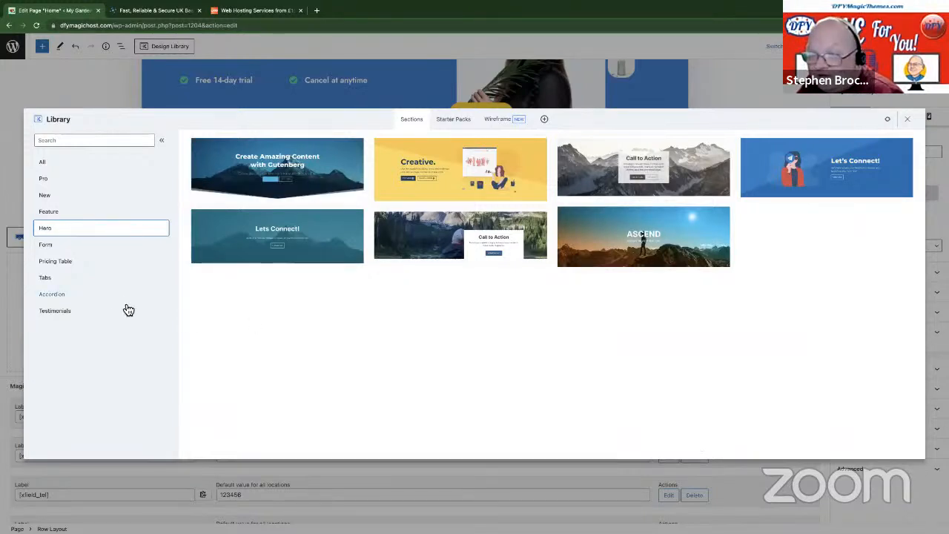
left_click(73, 250)
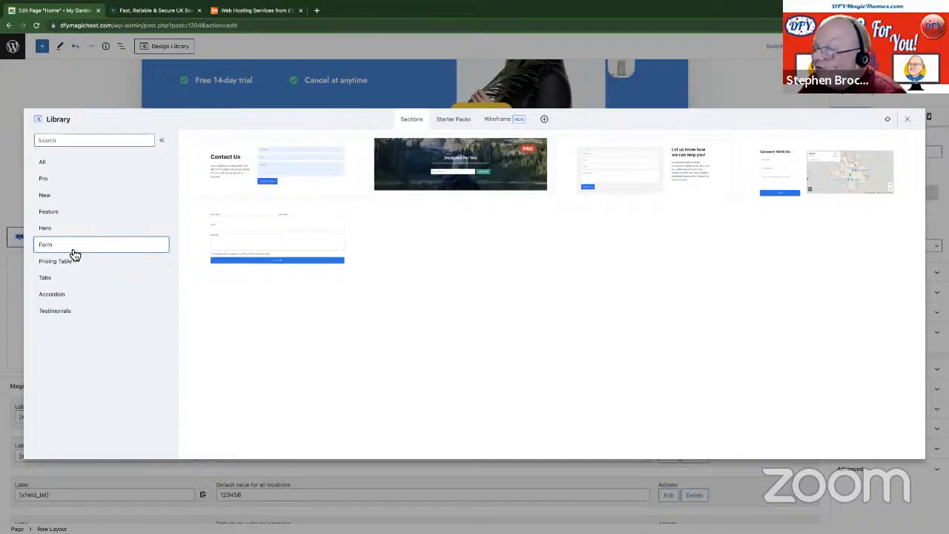
left_click(65, 264)
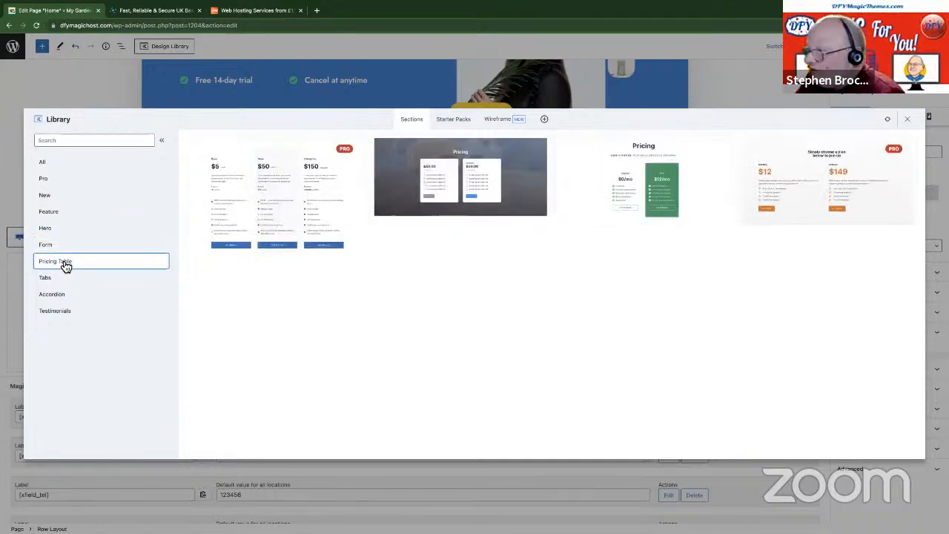
left_click(60, 281)
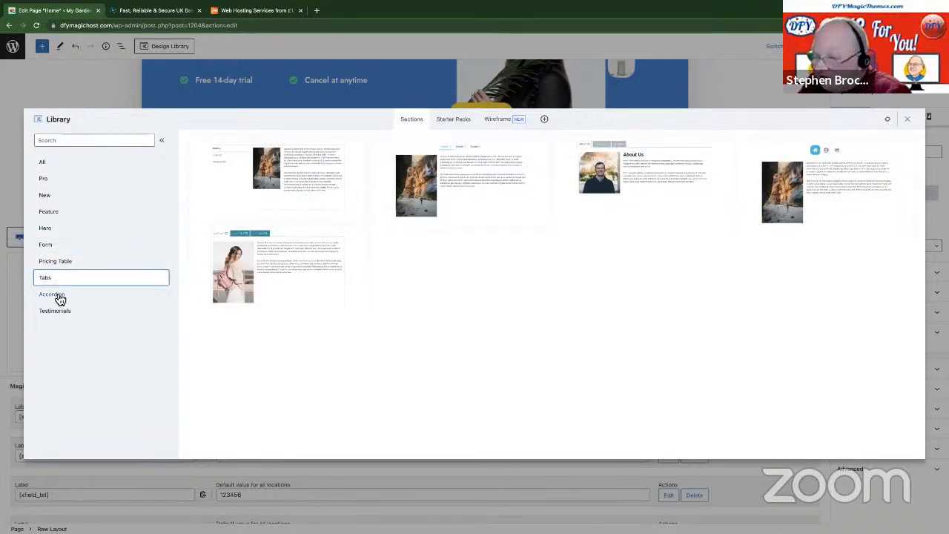
left_click(60, 296)
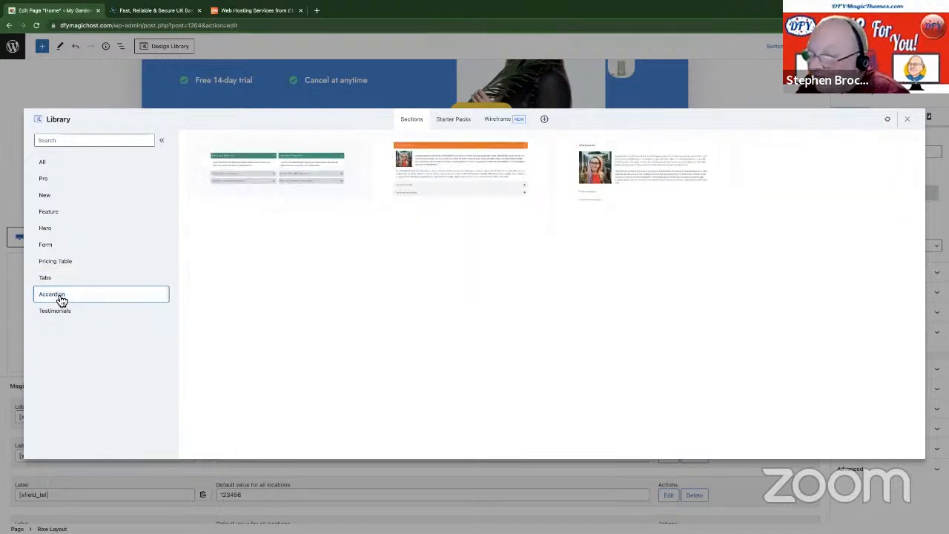
left_click(290, 167)
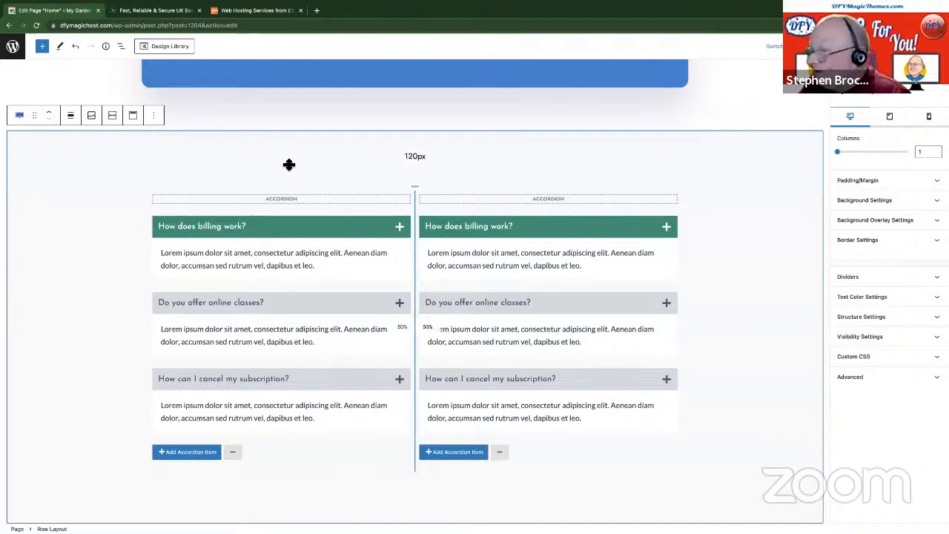
Move the accordion row up to between the "We build digital products for your success" heading and the pricing plans
scroll(91, 166, "down", 4)
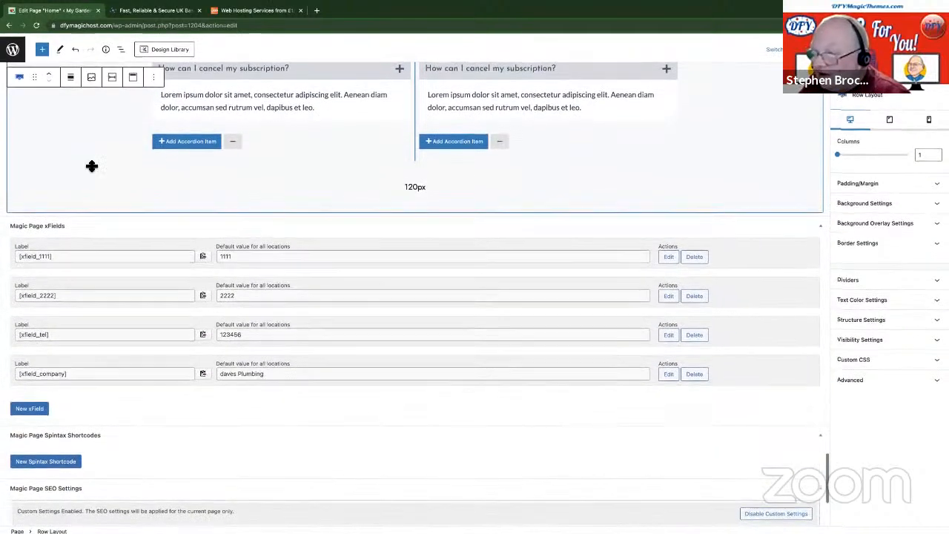
scroll(91, 166, "up", 6)
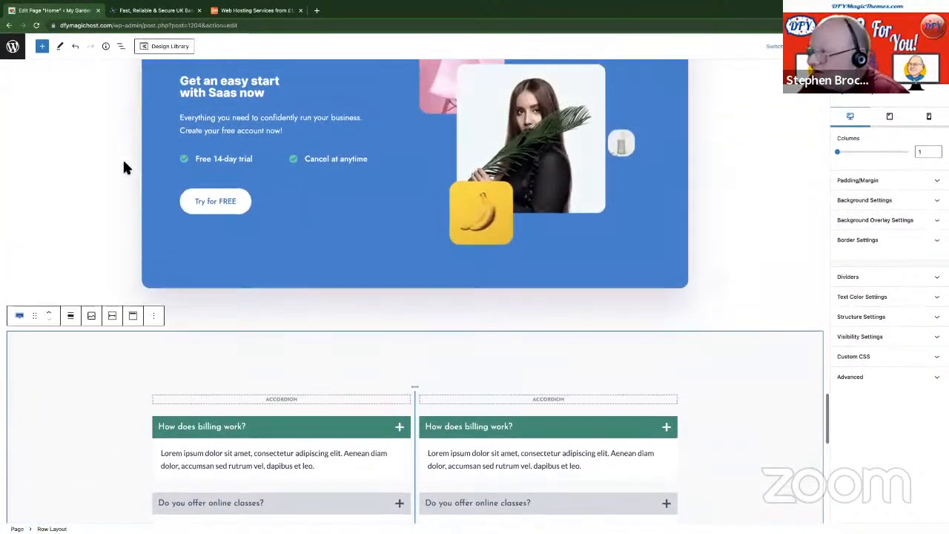
scroll(122, 158, "up", 7)
scroll(282, 244, "down", 8)
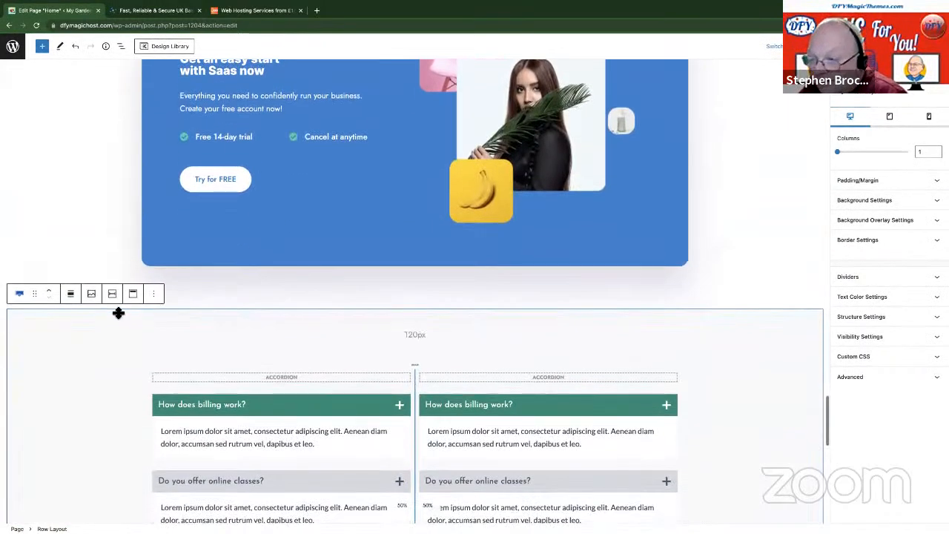
left_click(51, 294)
left_click(52, 293)
left_click(51, 294)
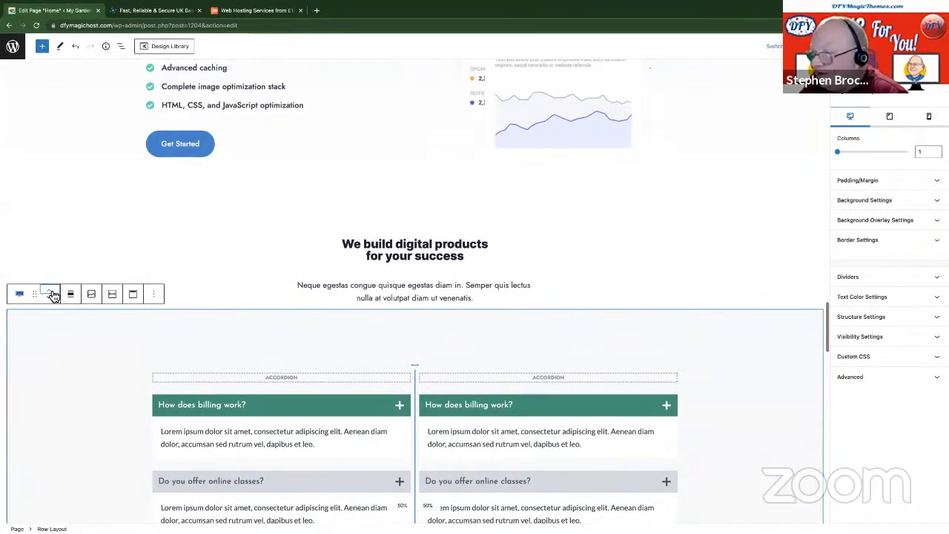
left_click(657, 261)
scroll(645, 263, "down", 3)
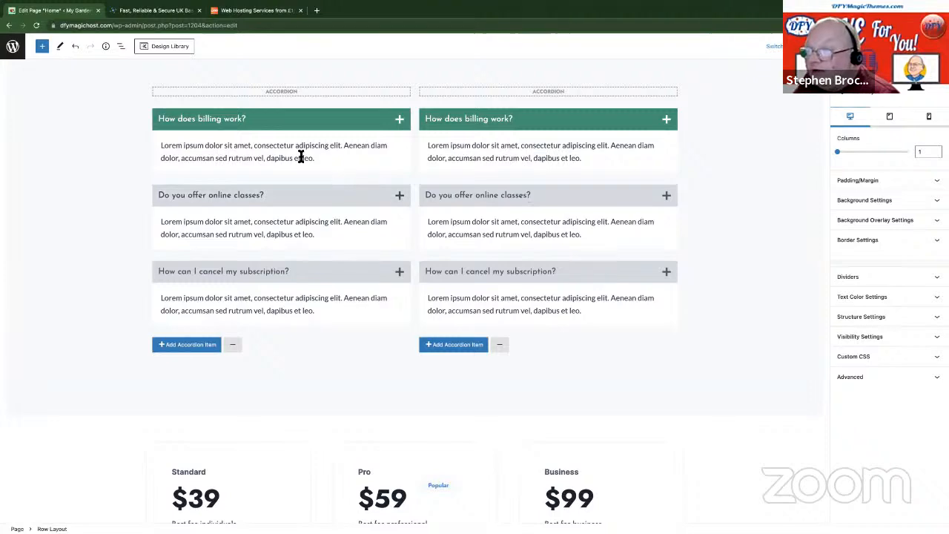
scroll(301, 157, "up", 4)
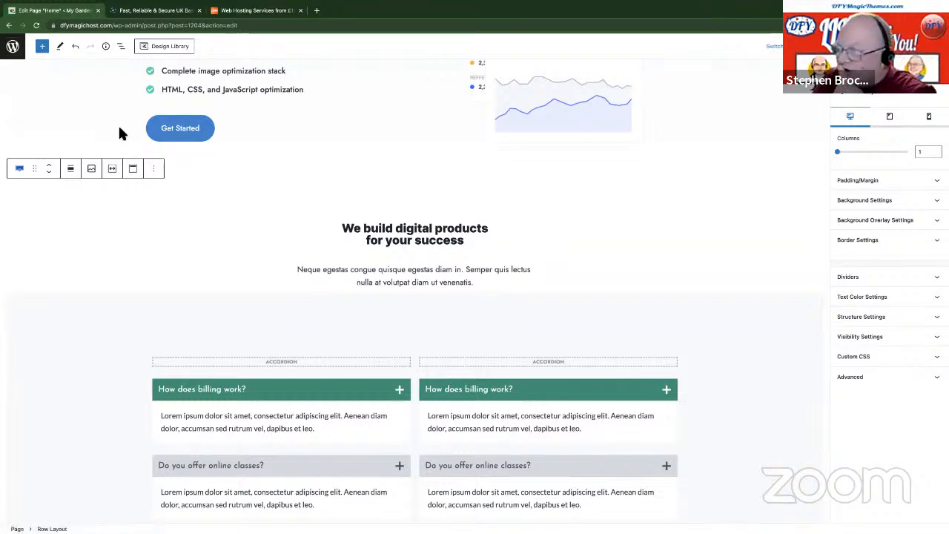
scroll(146, 271, "down", 3)
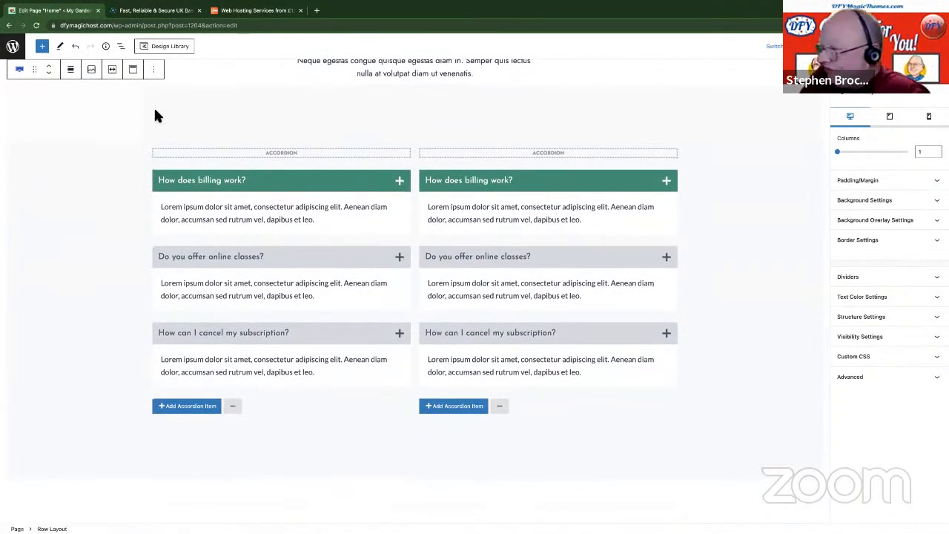
Search Google for "hosting q&A" in a new browser tab and look through the results for usable hosting questions
left_click(317, 11)
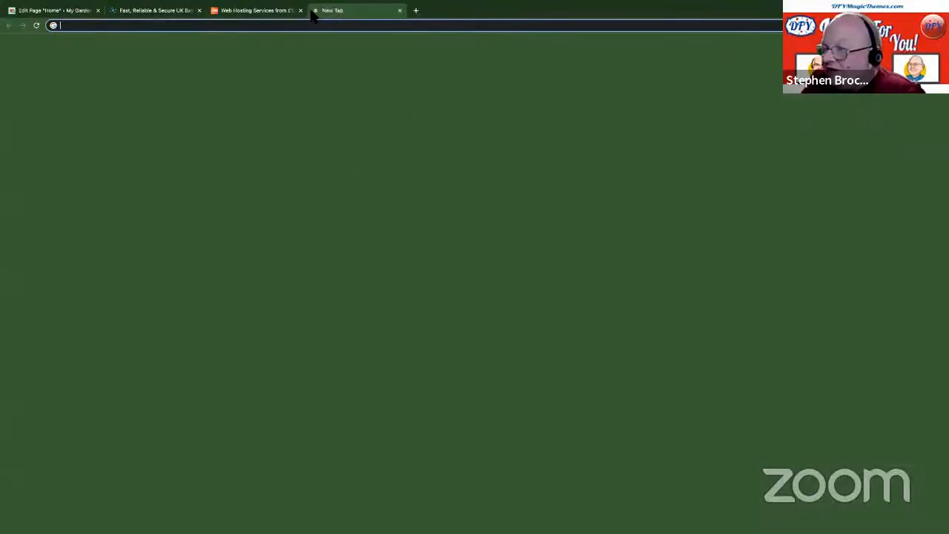
left_click(389, 169)
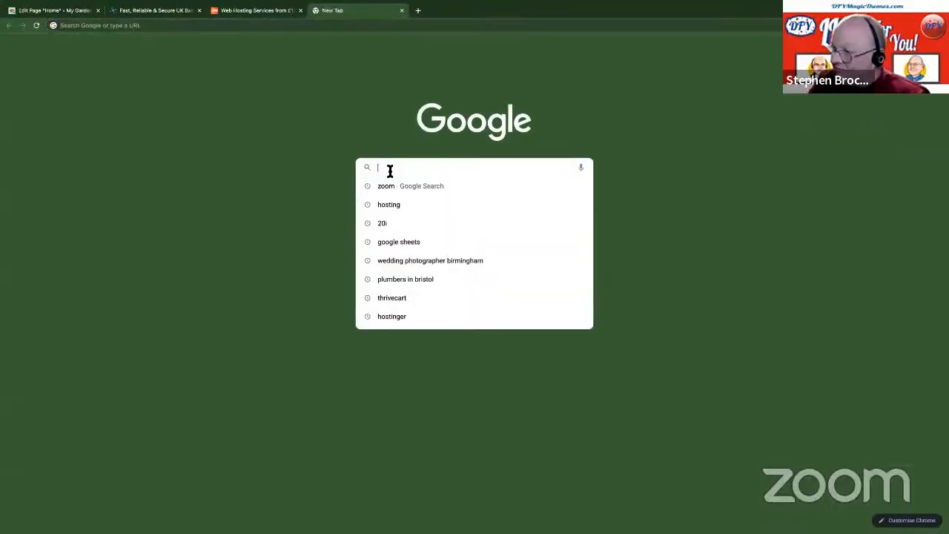
type("hosting ")
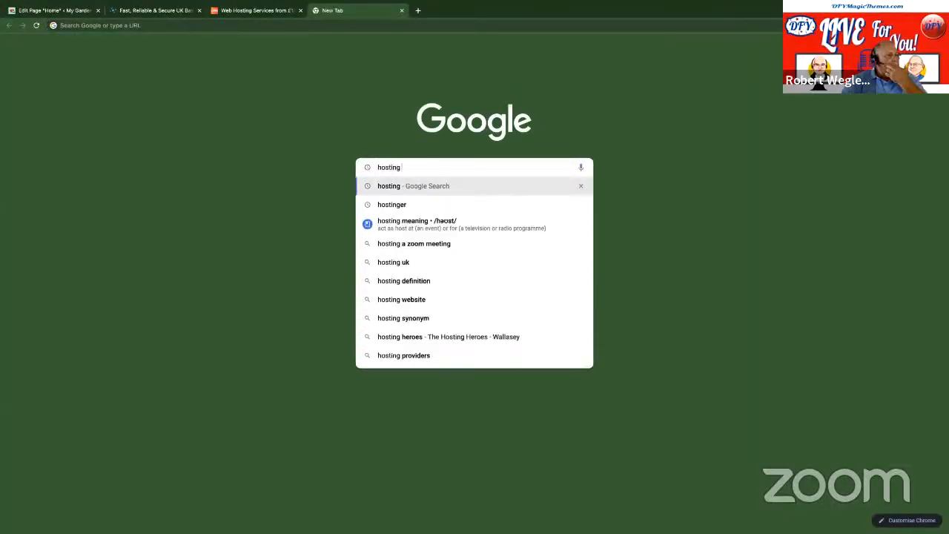
type("q&A")
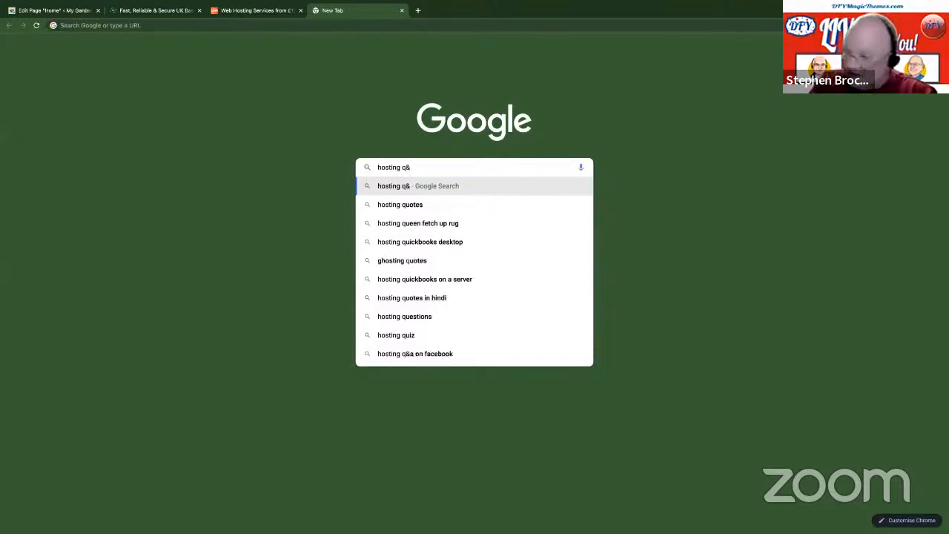
key("Return")
scroll(174, 319, "down", 5)
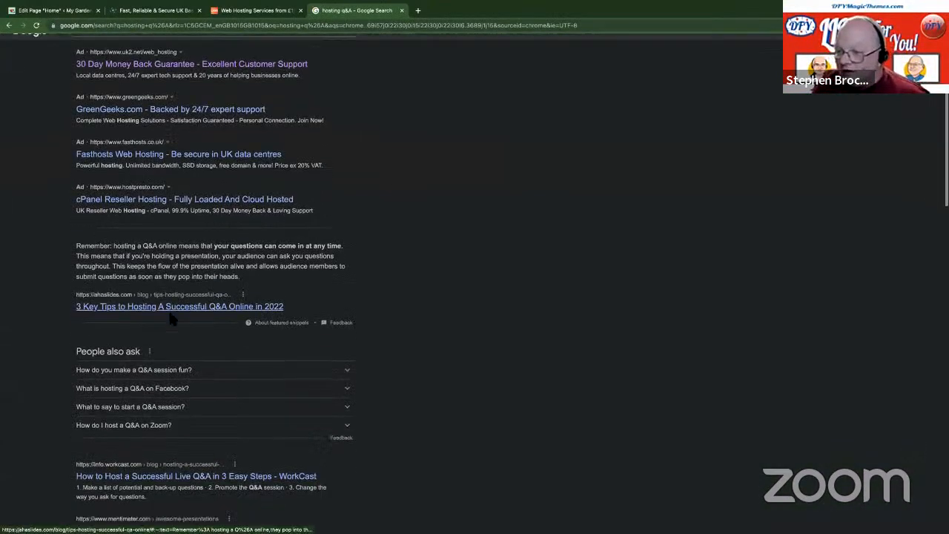
scroll(177, 321, "down", 15)
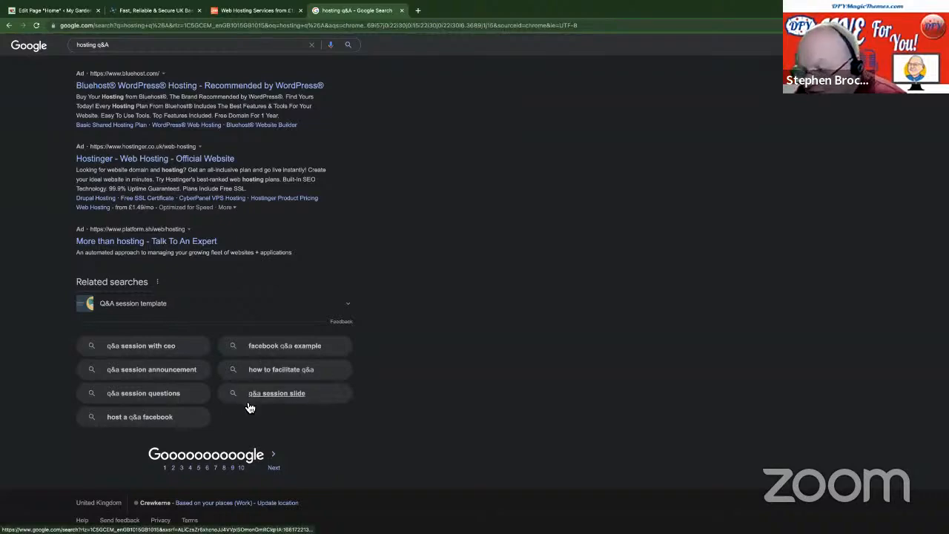
scroll(161, 339, "up", 4)
scroll(162, 336, "up", 15)
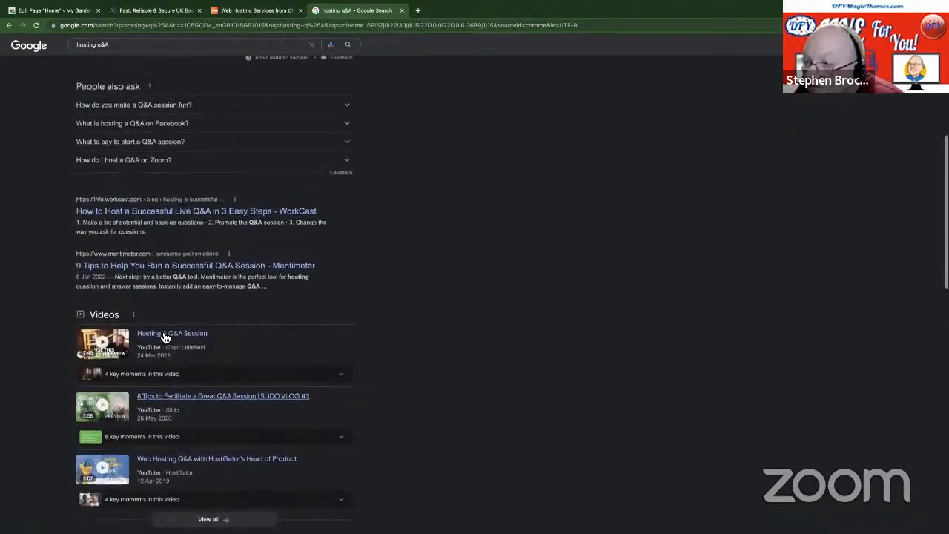
scroll(160, 325, "up", 2)
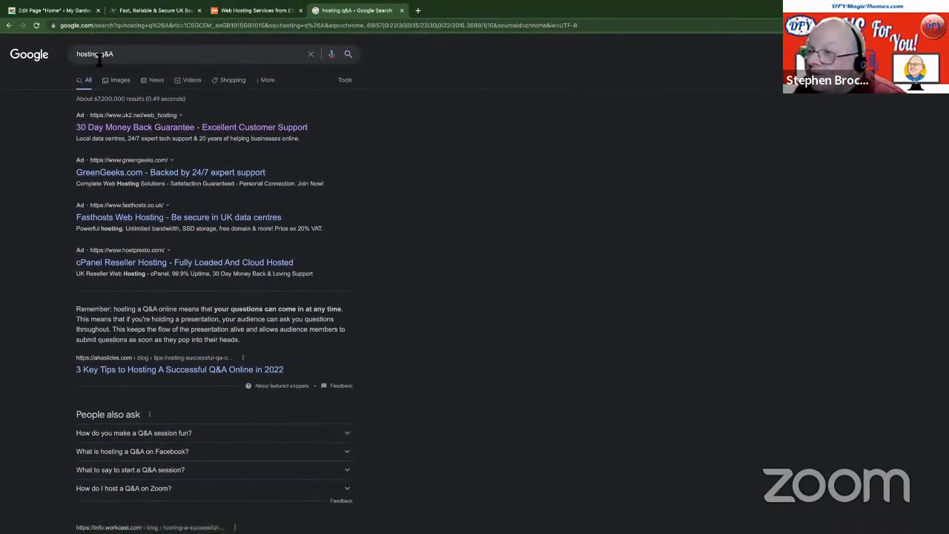
Search Google for "hosting questions" instead and look through the listed articles
left_click(190, 53)
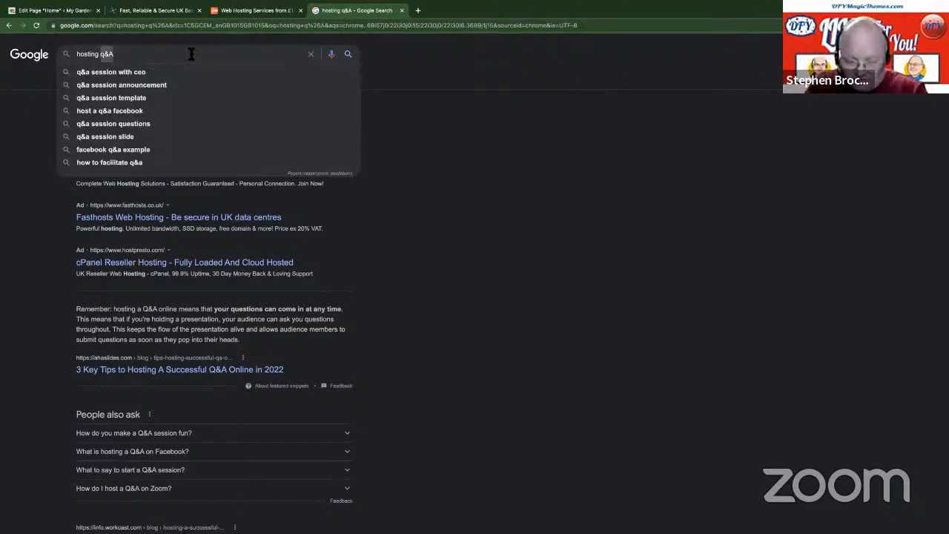
type("uestions")
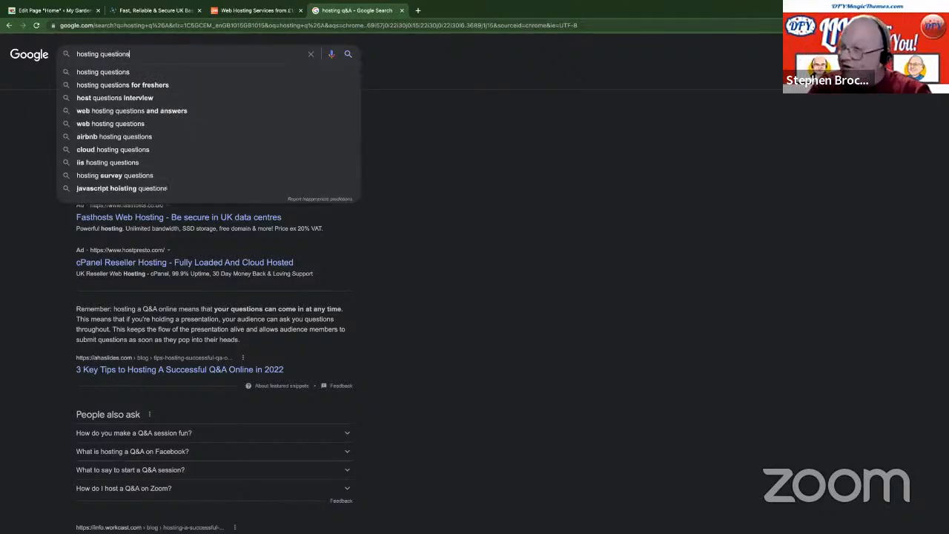
key("Return")
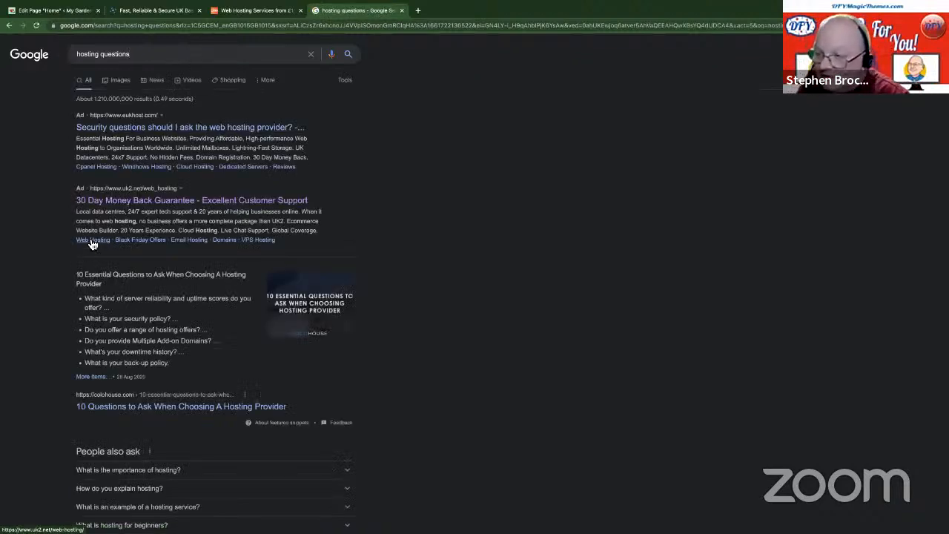
scroll(134, 259, "down", 3)
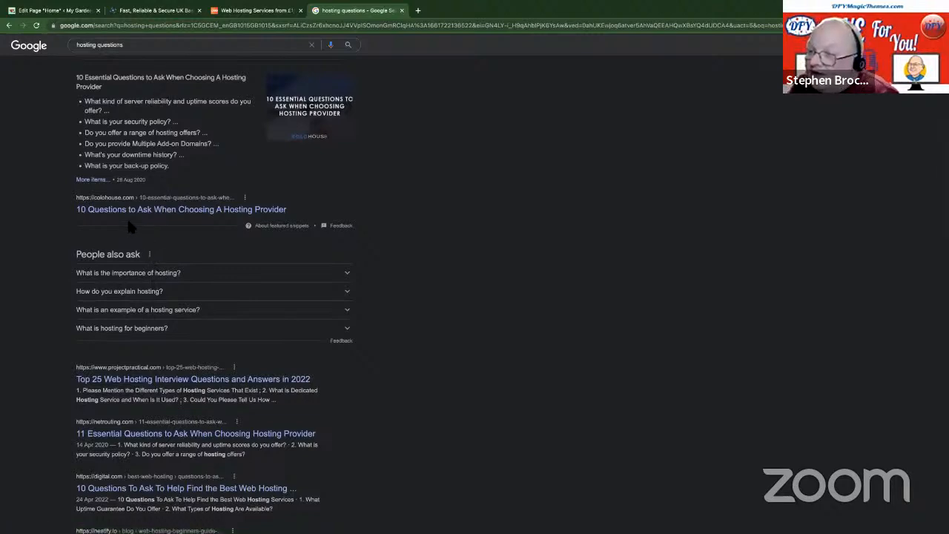
scroll(135, 214, "down", 3)
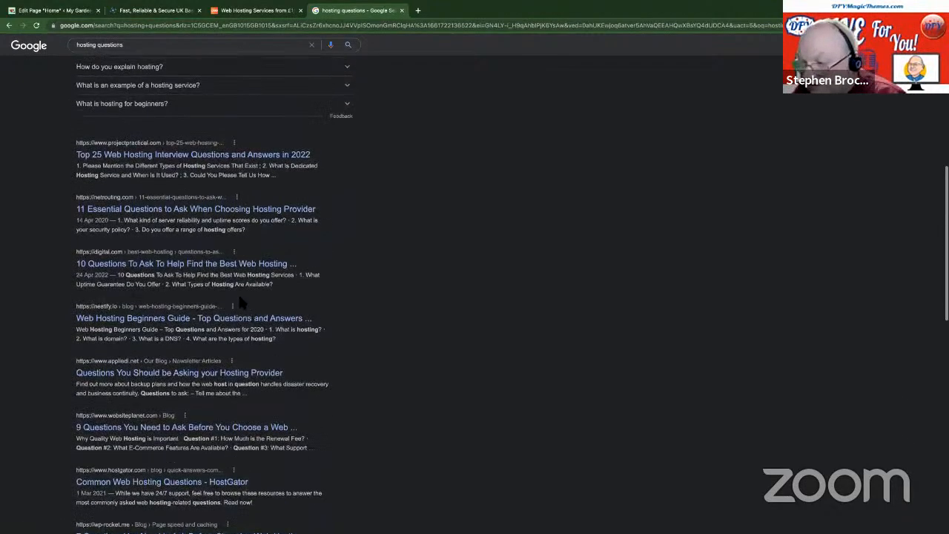
scroll(149, 209, "up", 4)
Open the Colohouse article "10 Questions to Ask When Choosing A Hosting Provider" and read through its questions and answers
left_click(153, 261)
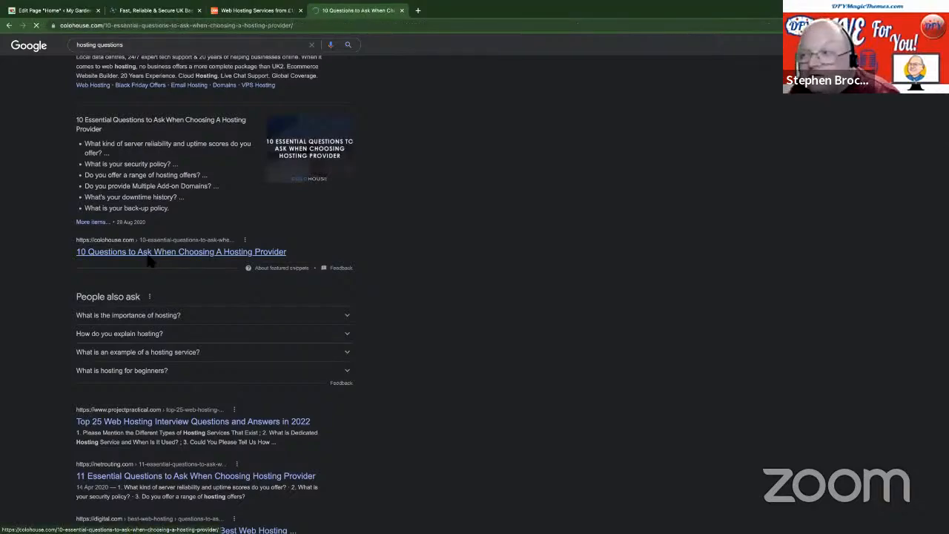
scroll(289, 293, "down", 2)
scroll(286, 297, "down", 3)
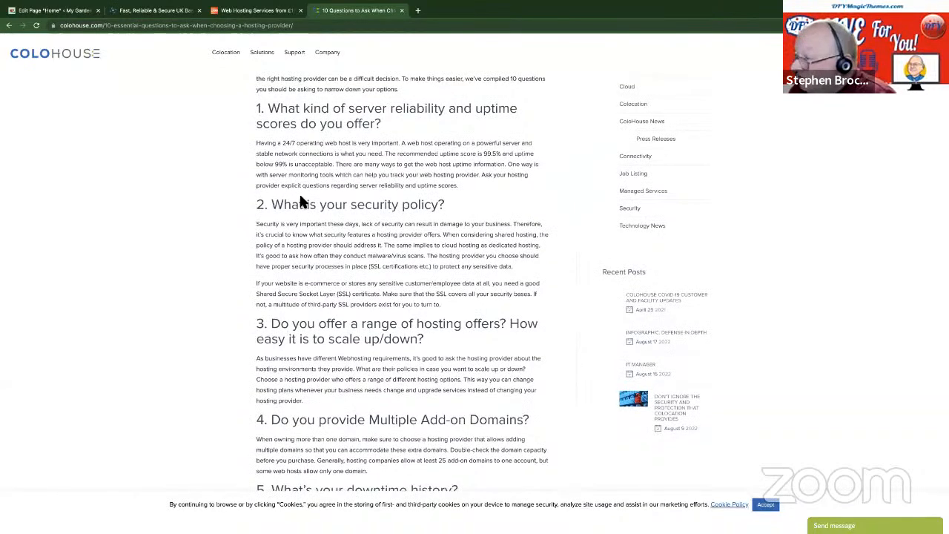
scroll(424, 332, "down", 6)
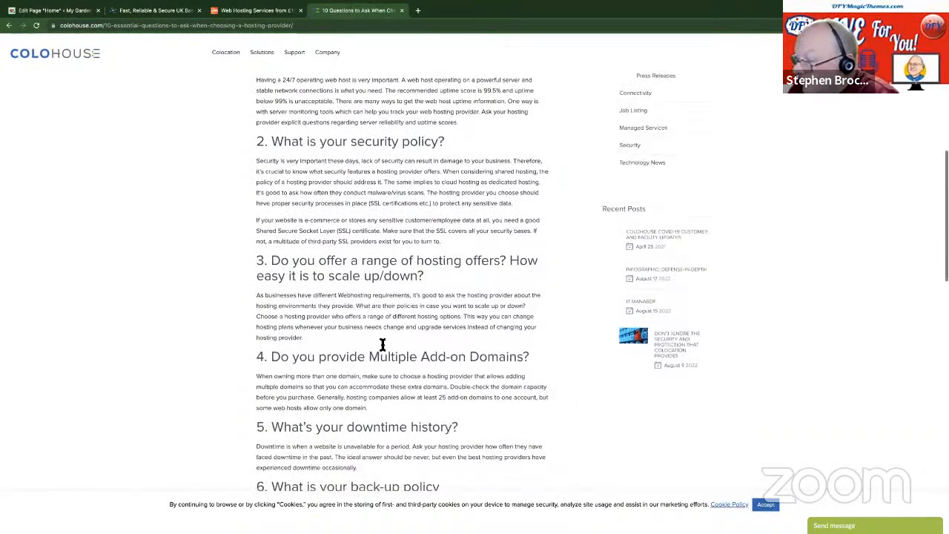
scroll(357, 363, "down", 5)
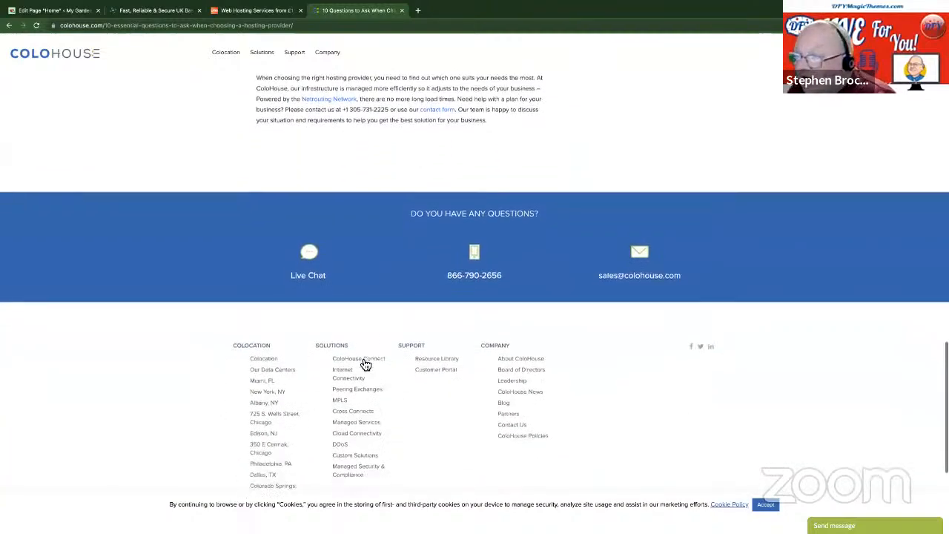
scroll(360, 364, "up", 7)
scroll(363, 354, "up", 9)
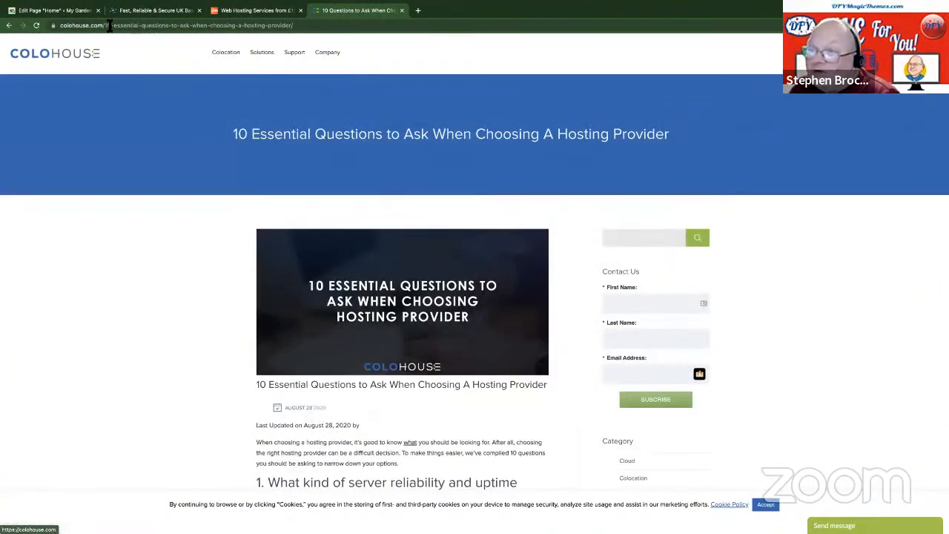
Return to the Home page editor and insert an empty block before the two-column accordion row
left_click(73, 12)
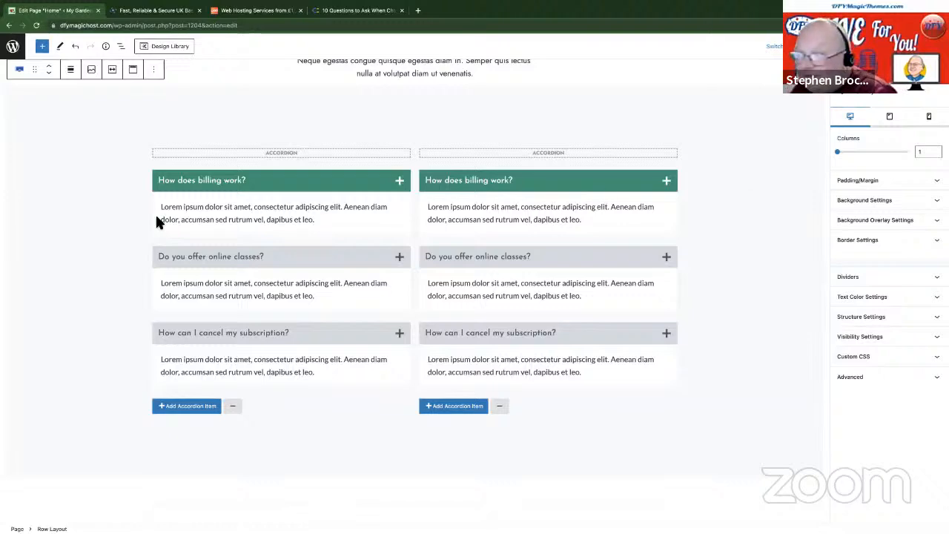
scroll(158, 229, "up", 5)
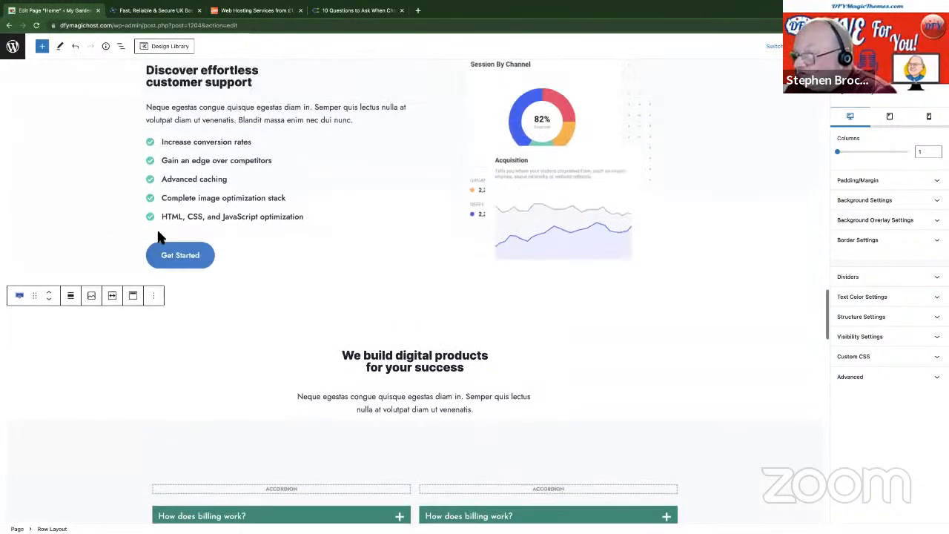
scroll(170, 237, "down", 5)
left_click(169, 239)
scroll(170, 238, "up", 3)
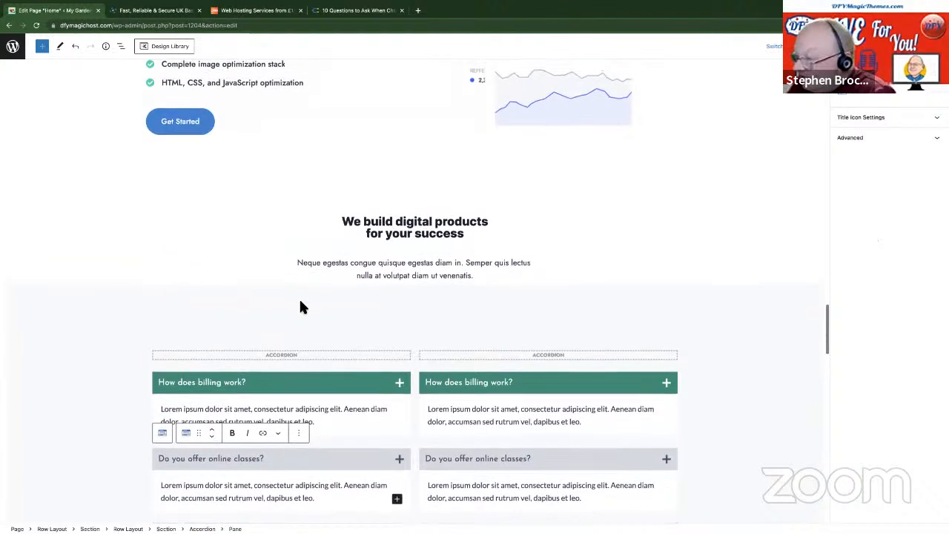
left_click(302, 307)
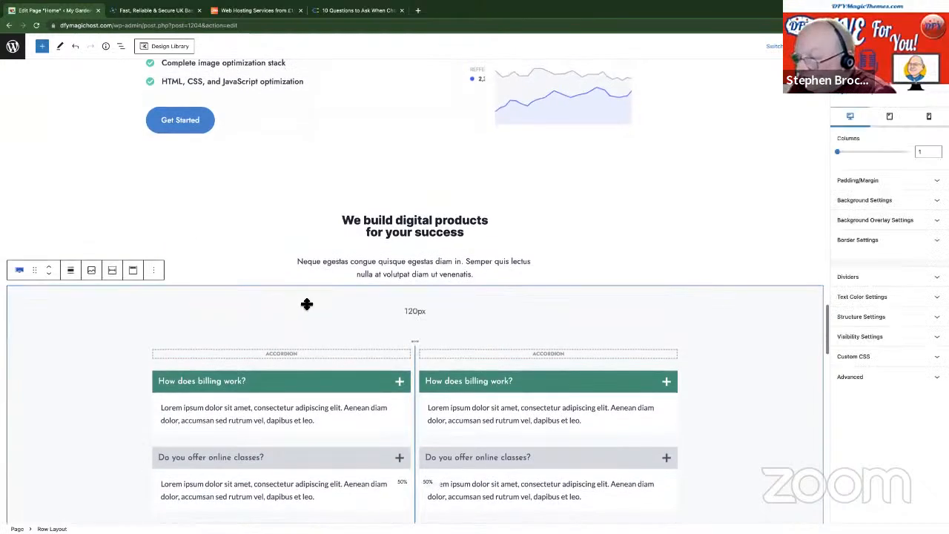
left_click(154, 271)
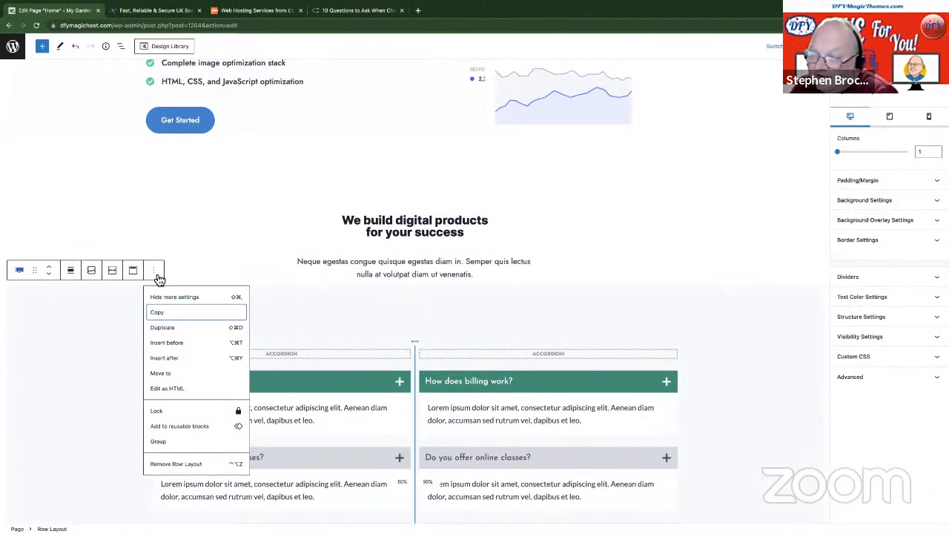
left_click(191, 344)
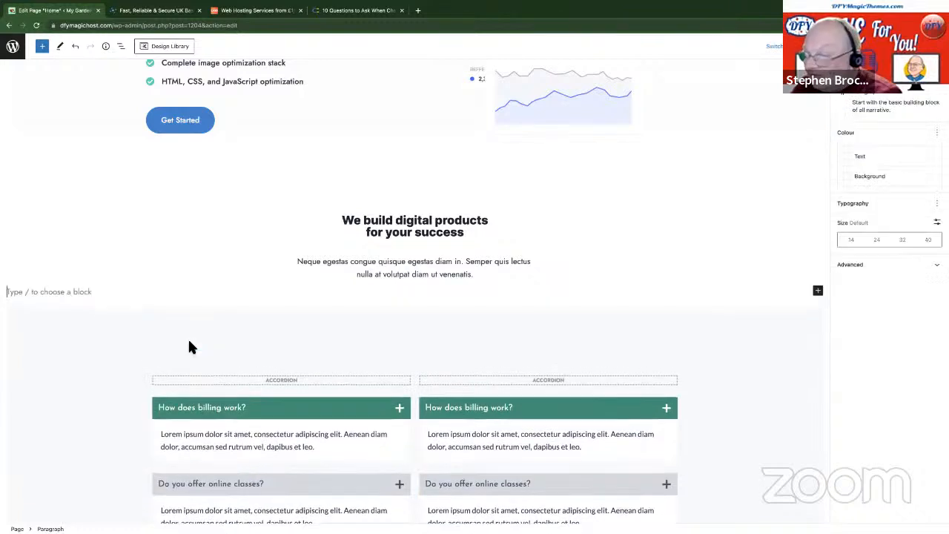
Browse all available blocks and add a Countdown block in the empty spot above the accordion row
left_click(818, 290)
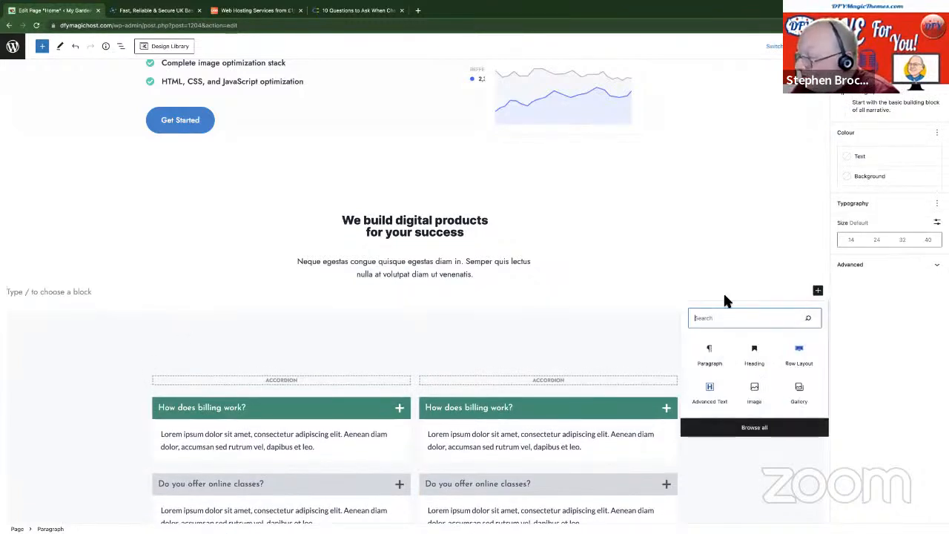
left_click(767, 436)
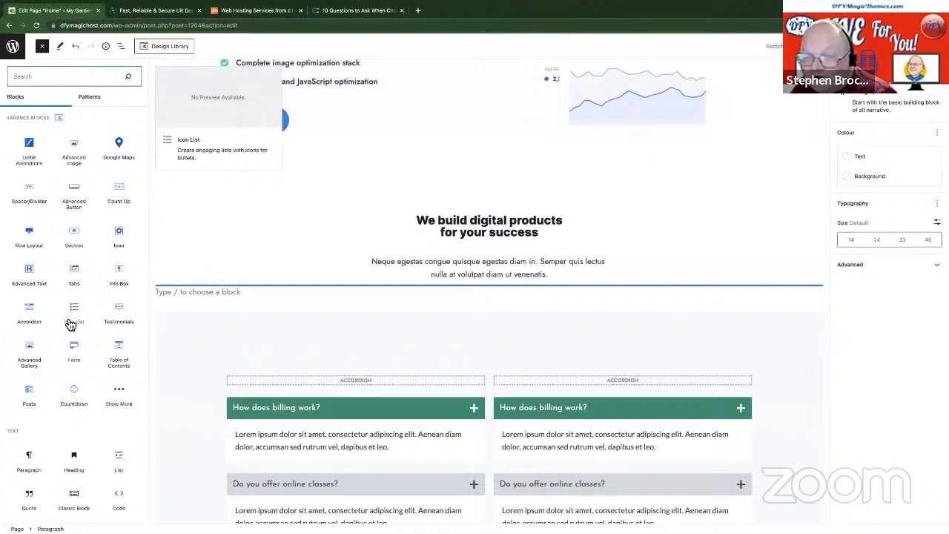
scroll(55, 367, "down", 1)
left_click(75, 354)
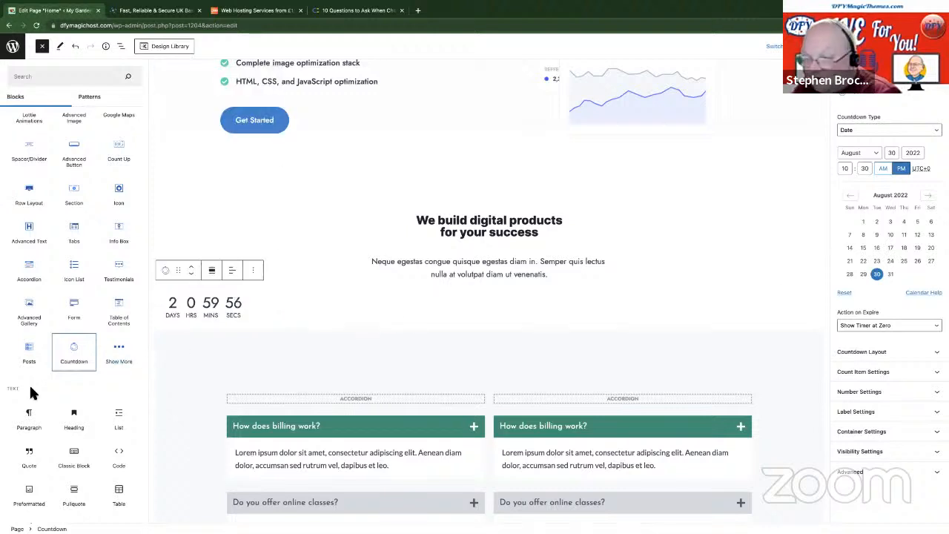
Add a Gallery block from the media blocks between the "We build digital products for your success" text and the countdown
scroll(87, 478, "down", 6)
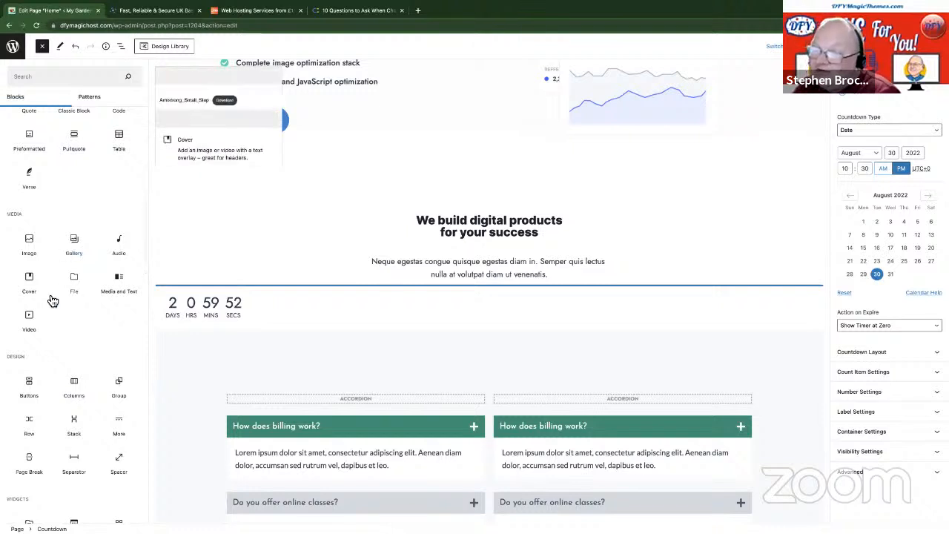
left_click(72, 248)
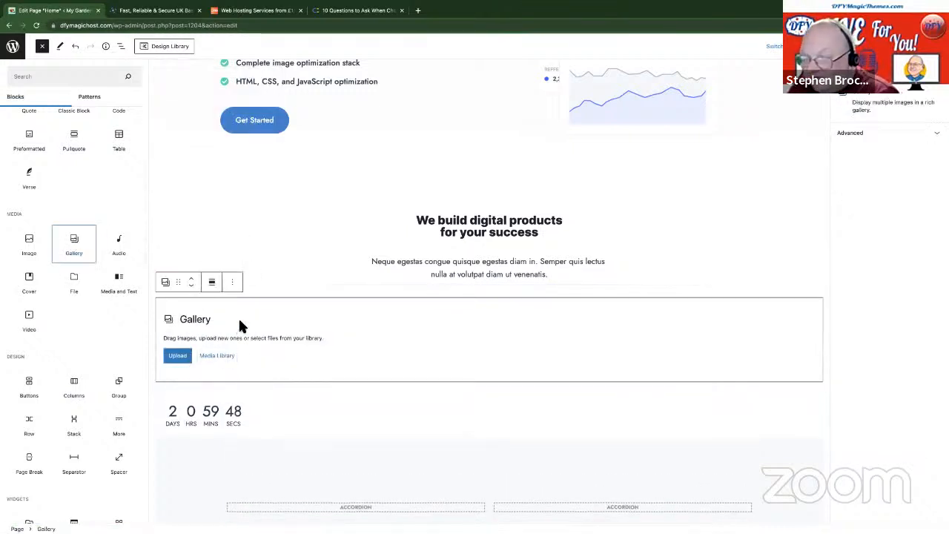
left_click(215, 357)
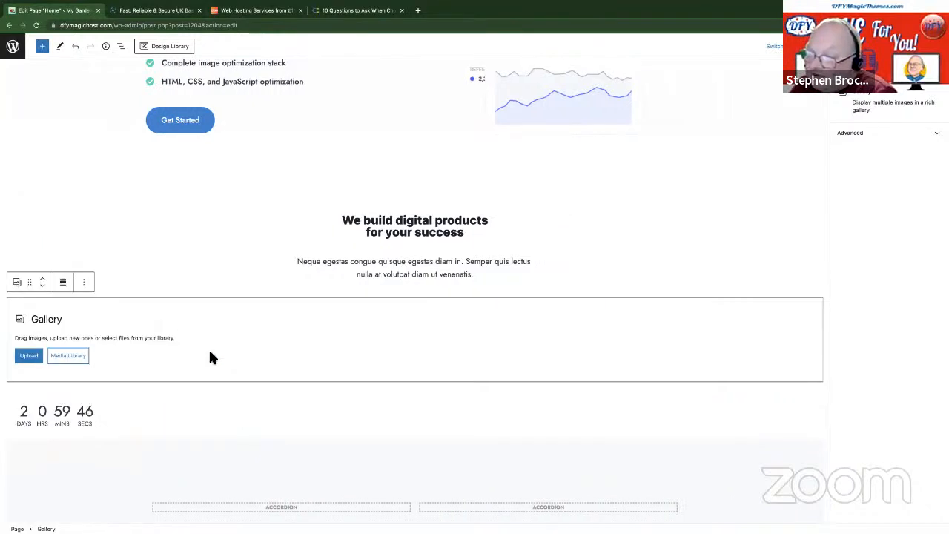
Fill the gallery with nine Media Library images: seven portraits, the pink-caped figure and the yellow camera
left_click(78, 359)
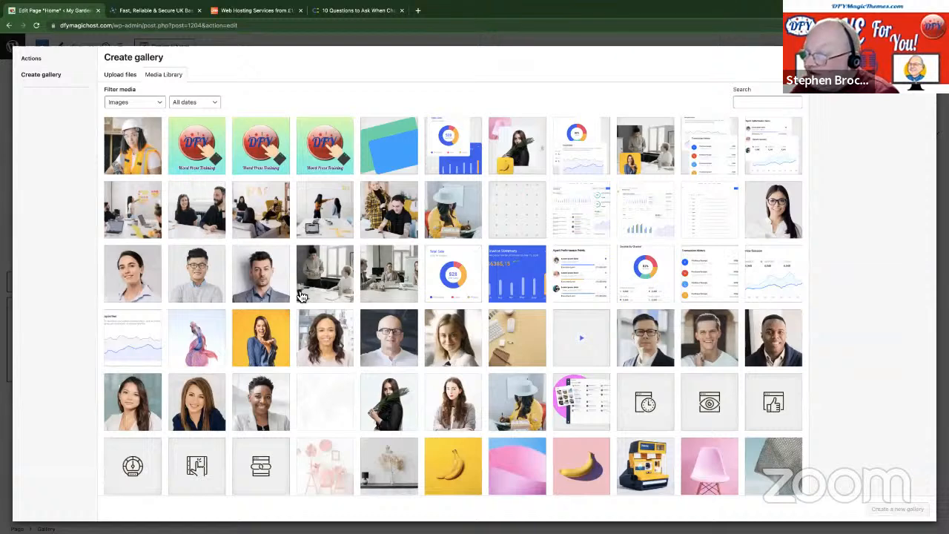
left_click(322, 329)
left_click(387, 337)
left_click(430, 341)
left_click(405, 413)
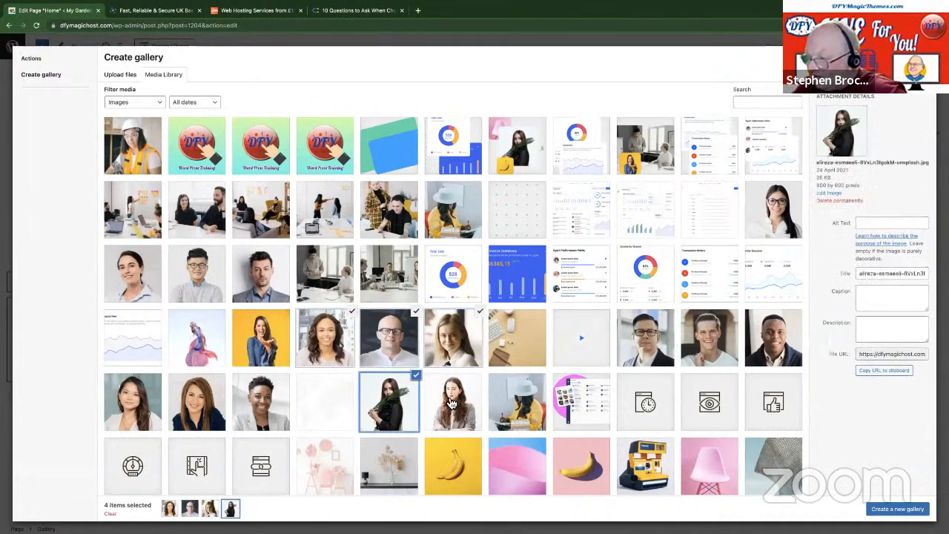
left_click(448, 408)
left_click(261, 409)
left_click(203, 348)
left_click(637, 349)
left_click(645, 459)
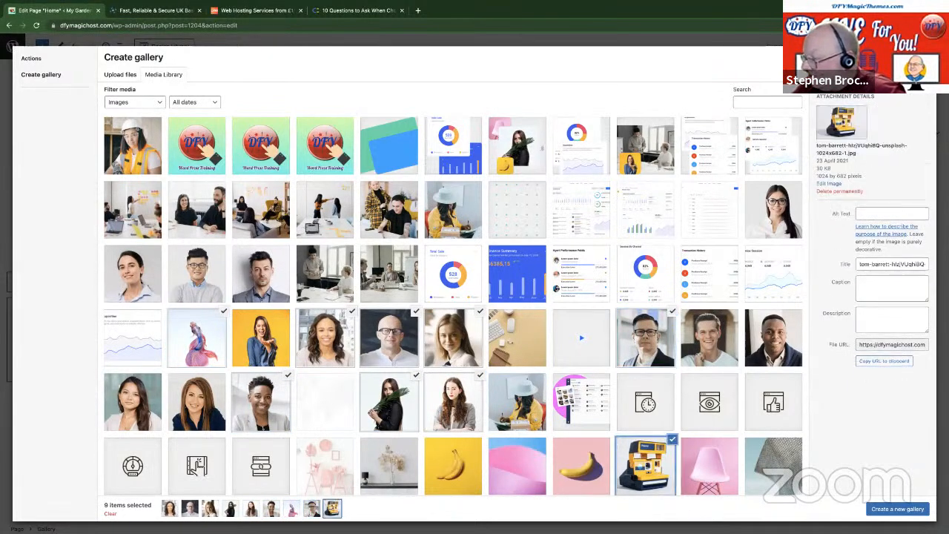
left_click(884, 510)
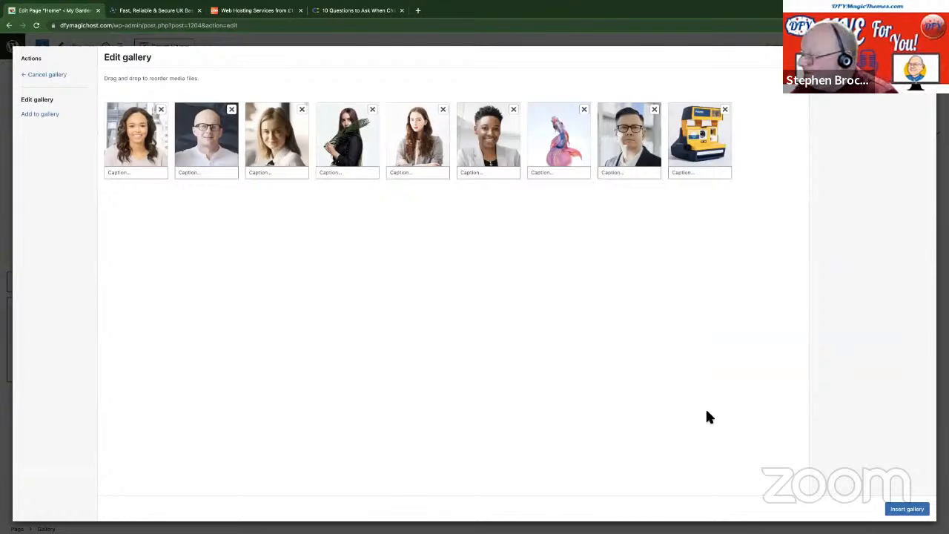
left_click(907, 509)
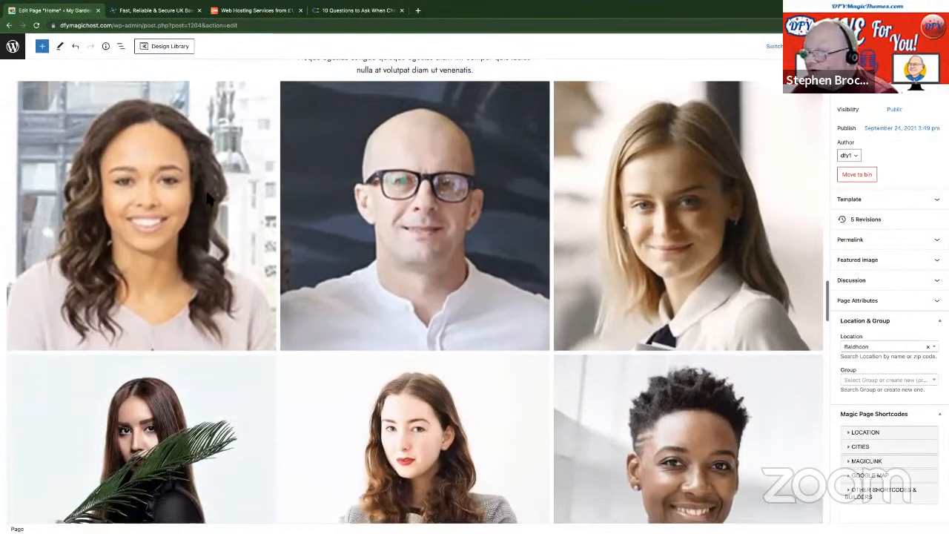
Review the Home page from the gallery down through the pricing, logo and sign-up sections to the Magic Page xFields
scroll(504, 245, "down", 3)
scroll(501, 236, "up", 3)
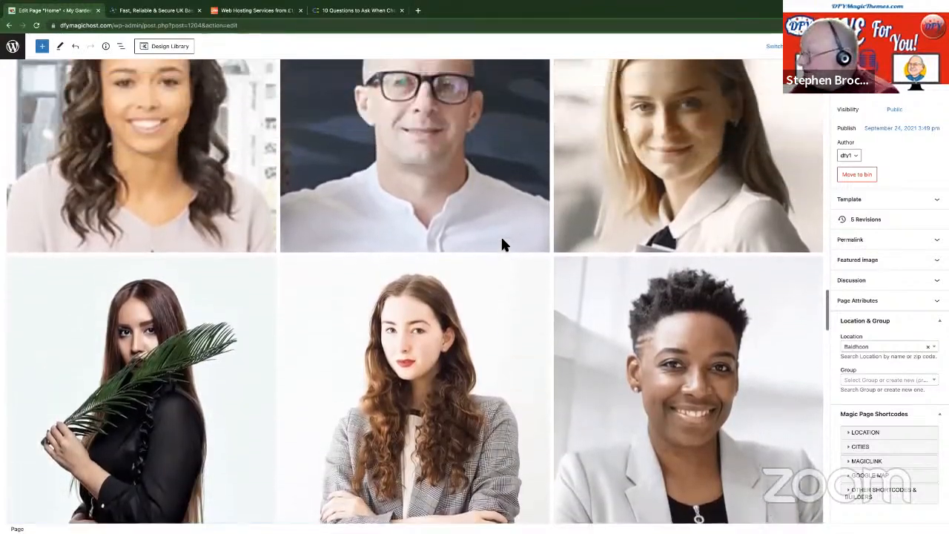
scroll(501, 234, "up", 4)
scroll(502, 240, "down", 8)
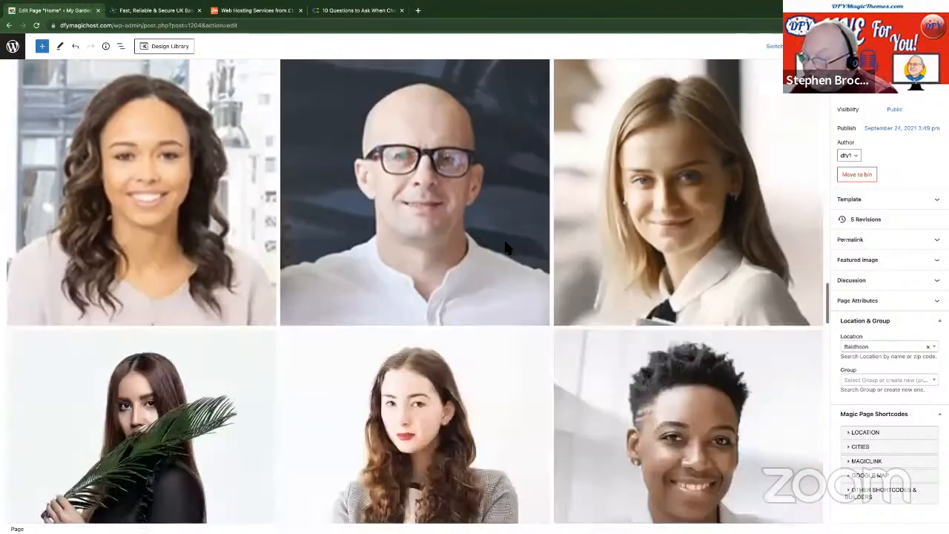
scroll(508, 245, "down", 10)
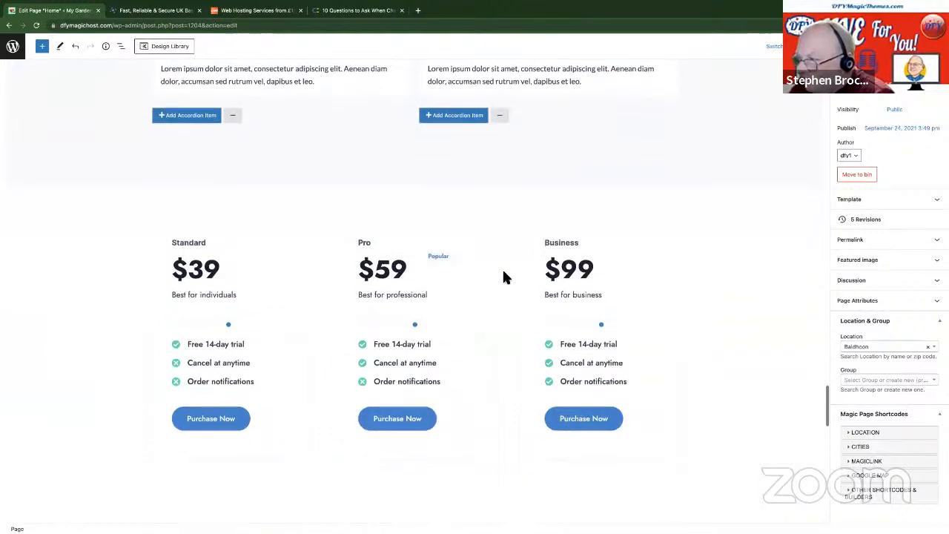
scroll(482, 281, "down", 5)
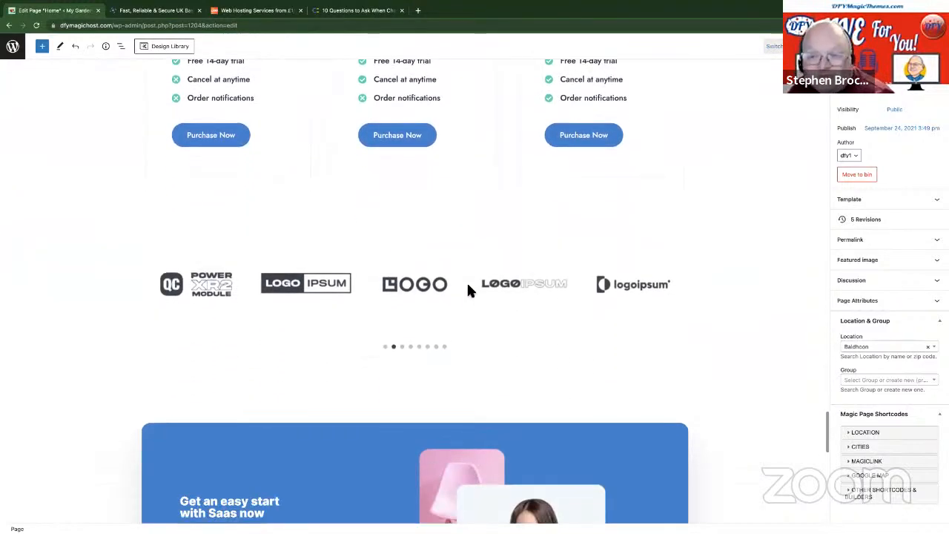
scroll(467, 290, "down", 8)
scroll(415, 286, "down", 1)
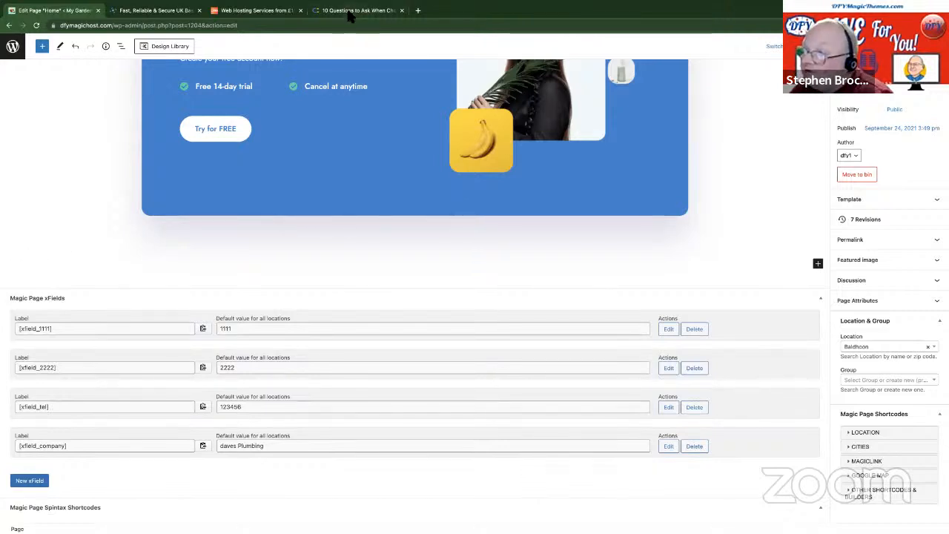
Check the hosting questions article, run a Google search for "FAQs hosting" in a new tab, and skim the results
left_click(355, 10)
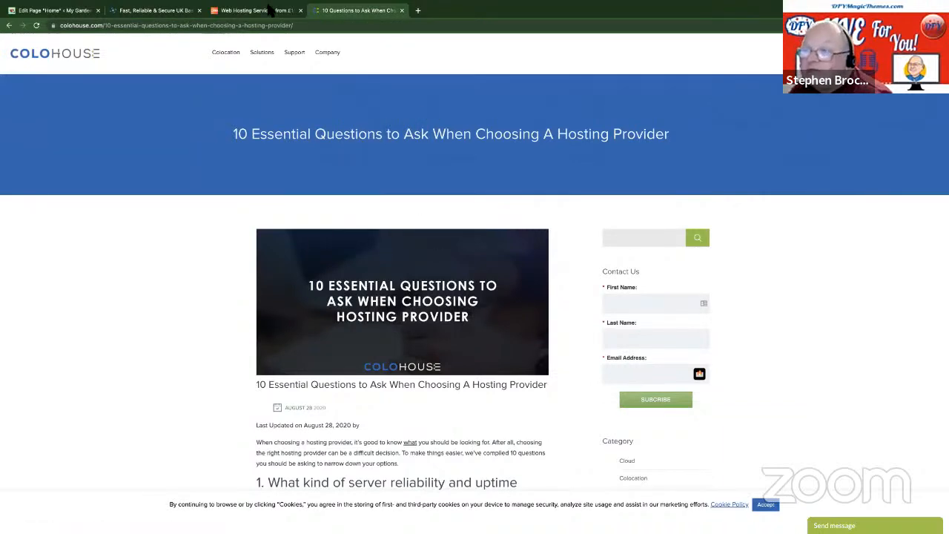
left_click(418, 10)
left_click(389, 168)
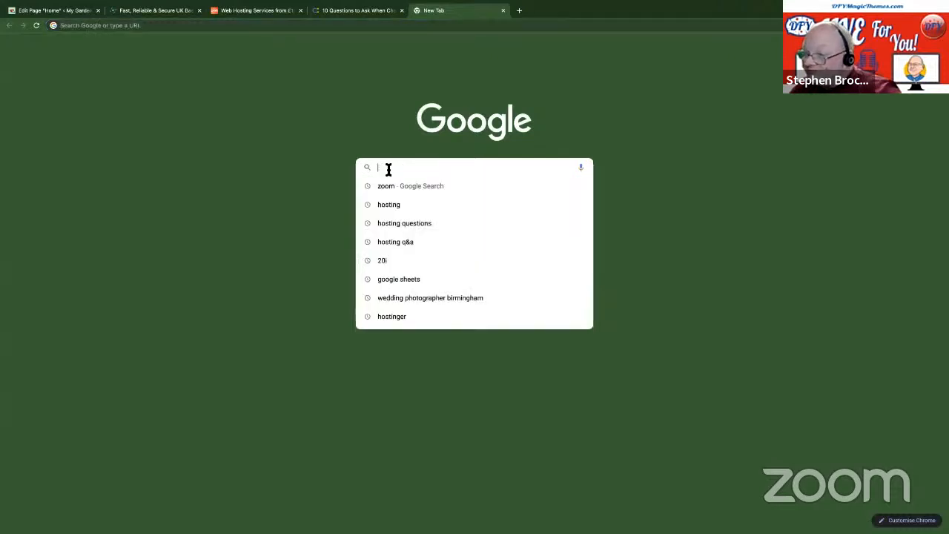
type("FAQs hosting")
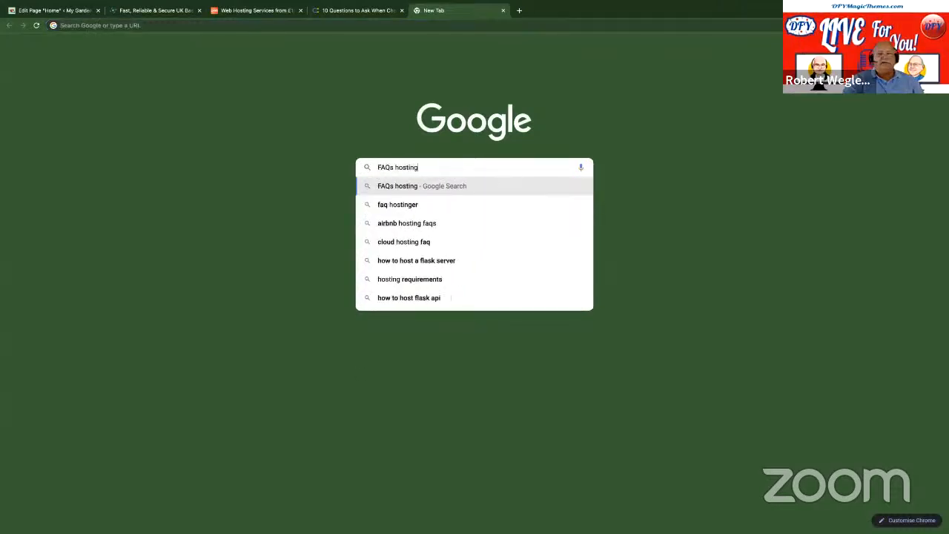
key("Return")
scroll(386, 169, "down", 10)
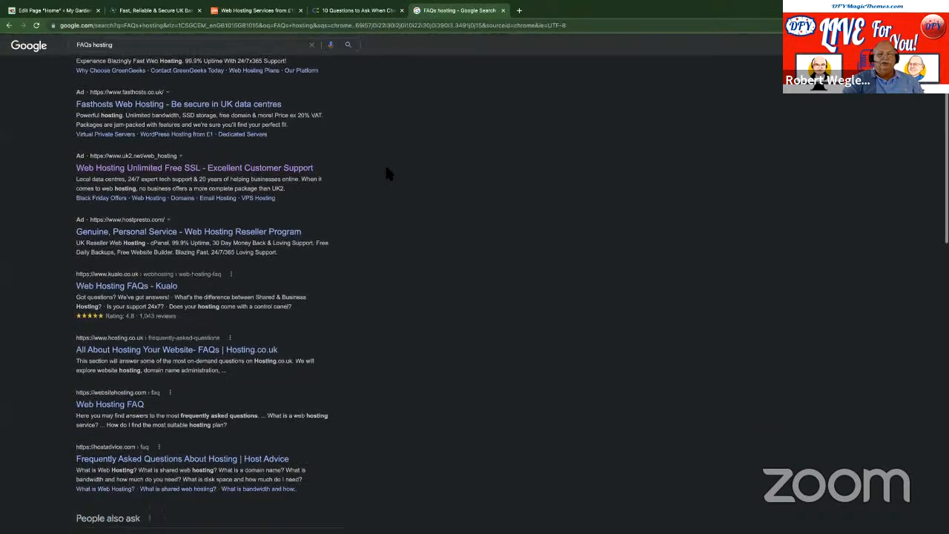
scroll(386, 174, "down", 3)
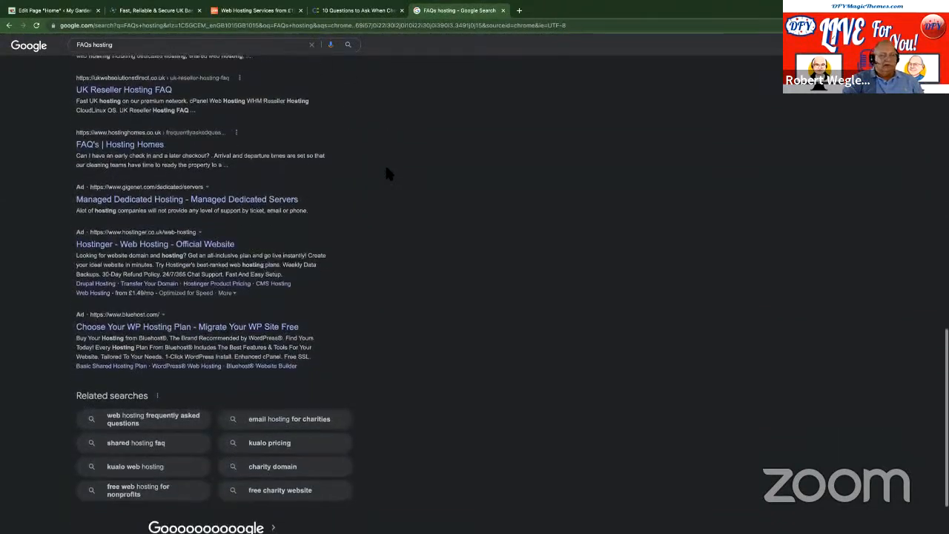
scroll(385, 165, "up", 10)
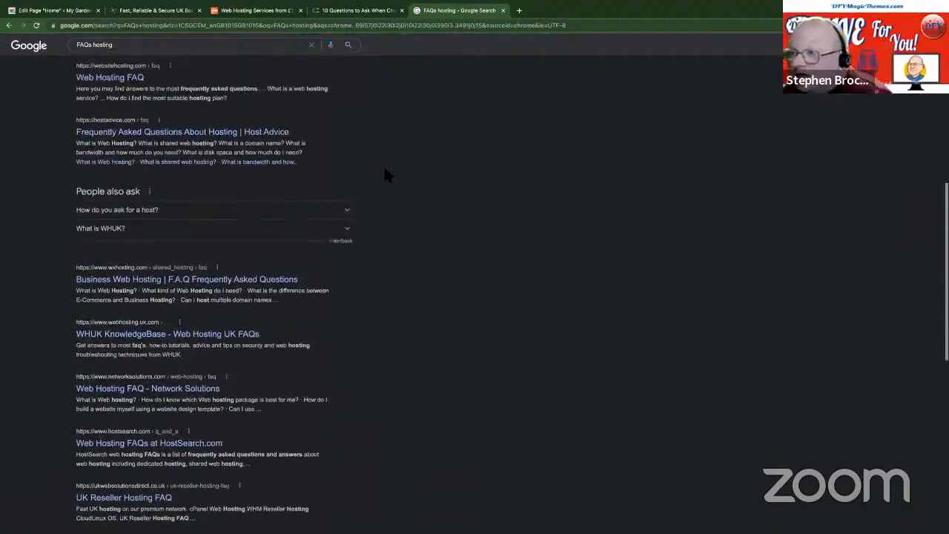
Return to the Home page editor, inspect the accordion row's structure in the list view, and remove the entire outer row layout
left_click(65, 12)
scroll(306, 199, "up", 5)
scroll(308, 196, "up", 5)
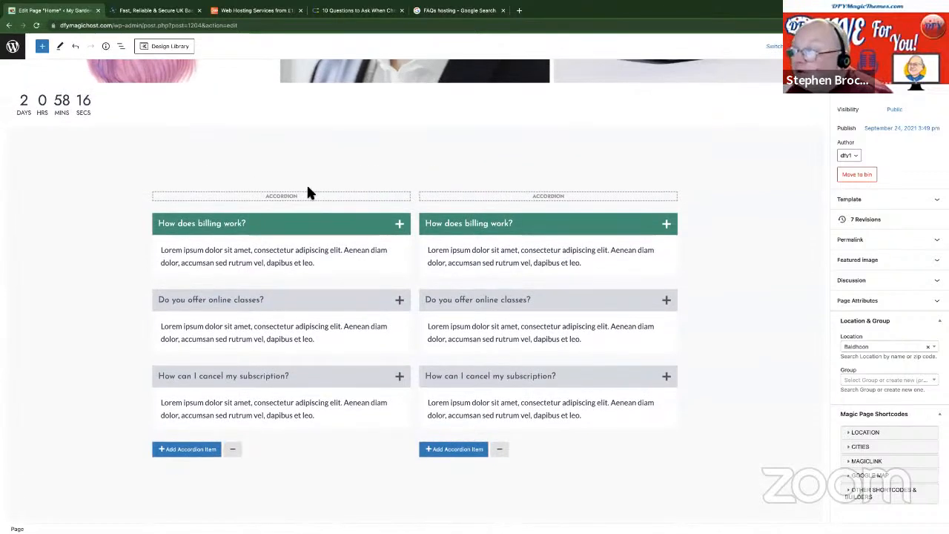
left_click(135, 261)
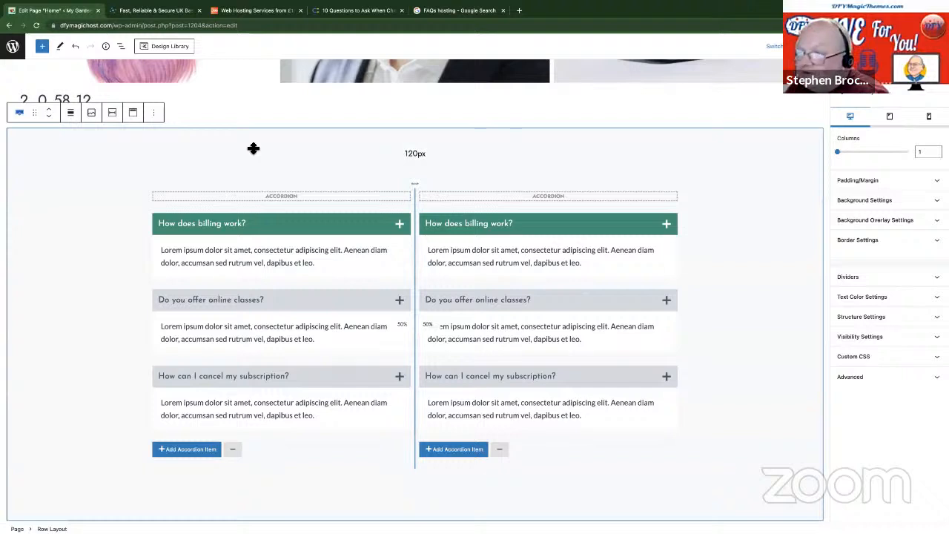
left_click(120, 46)
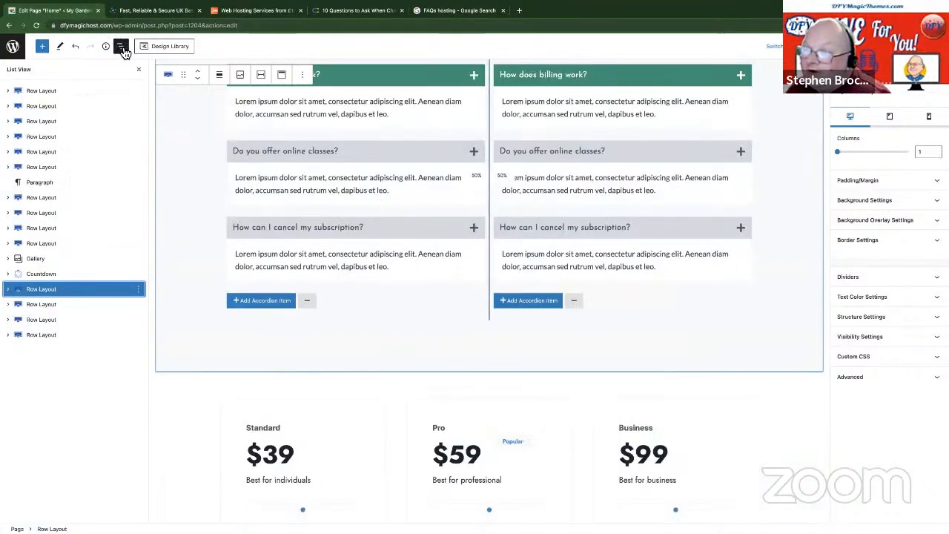
left_click(74, 291)
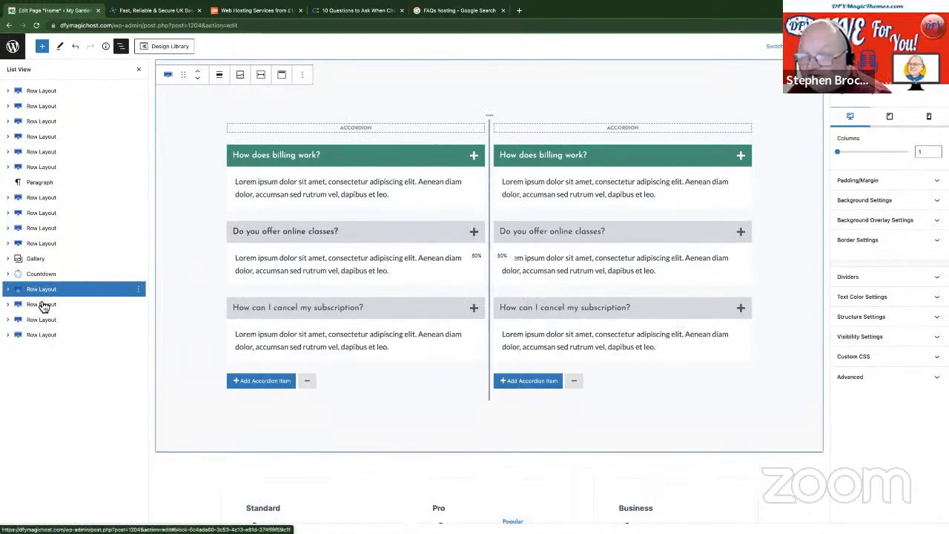
left_click(9, 295)
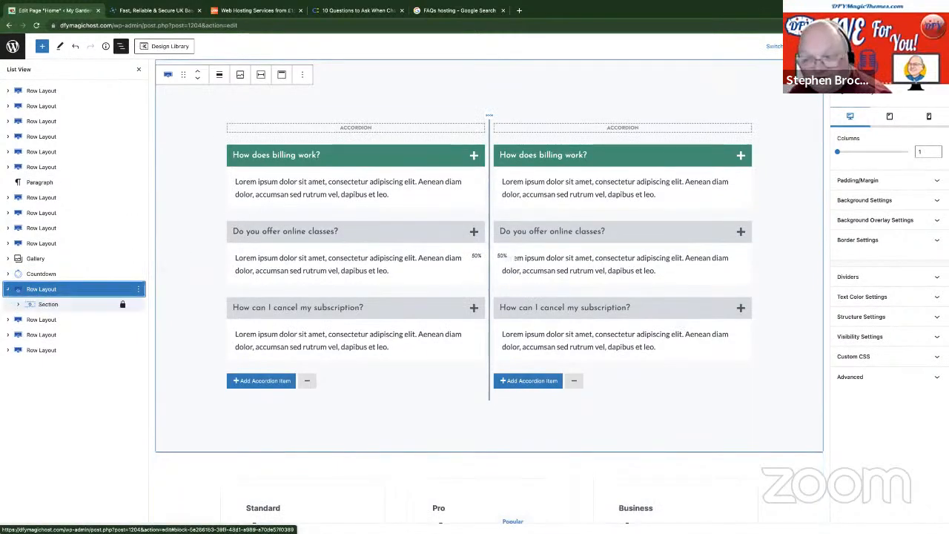
left_click(49, 310)
left_click(30, 304)
left_click(61, 320)
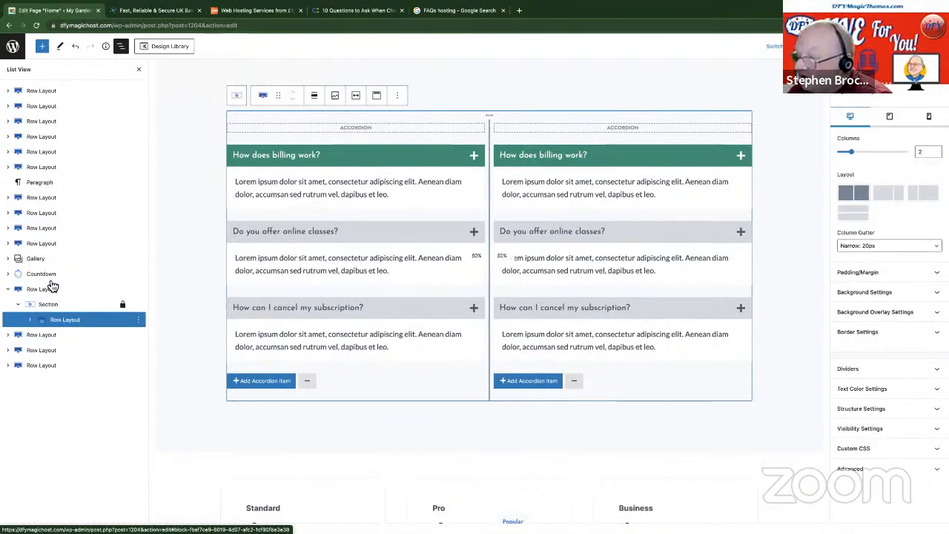
left_click(46, 289)
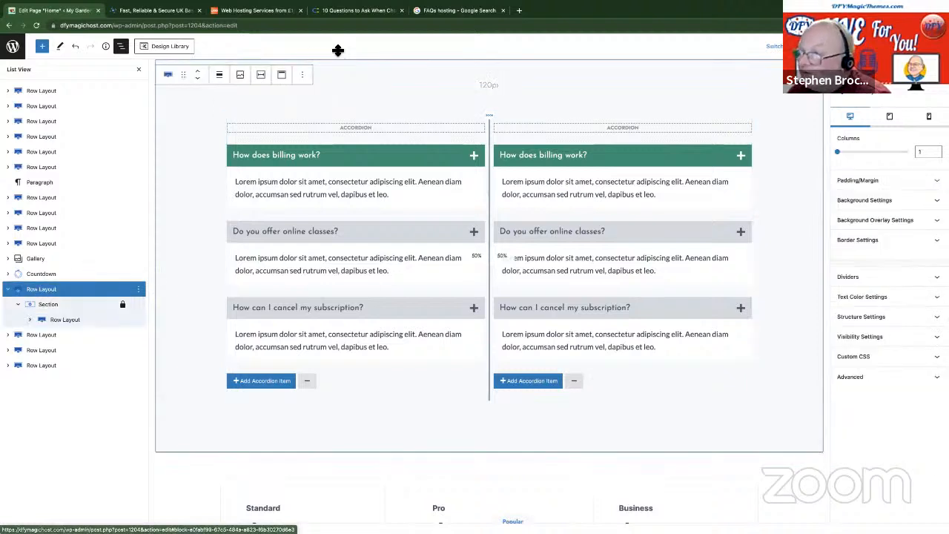
left_click(304, 76)
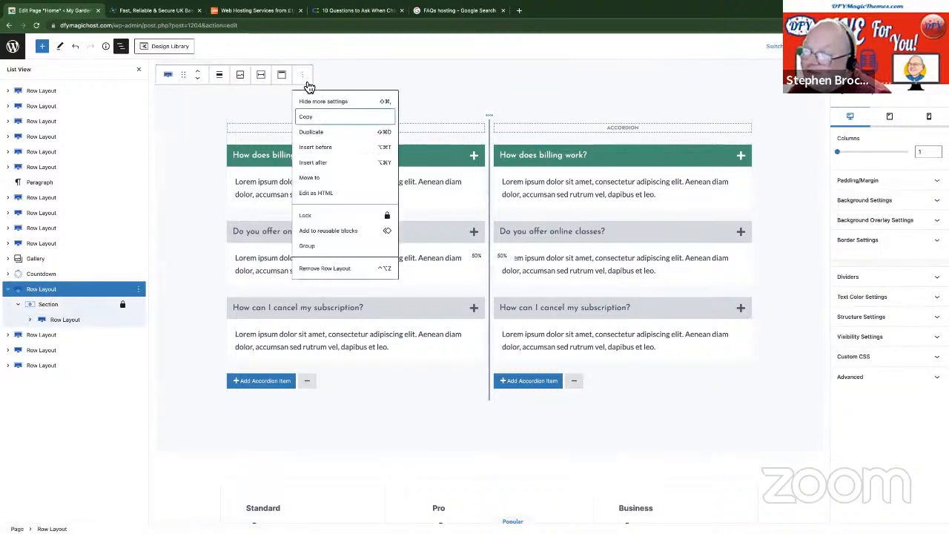
left_click(344, 269)
Remove the whole Gallery block of portraits below the "We build digital products for your success" row
scroll(331, 235, "up", 5)
scroll(304, 237, "up", 4)
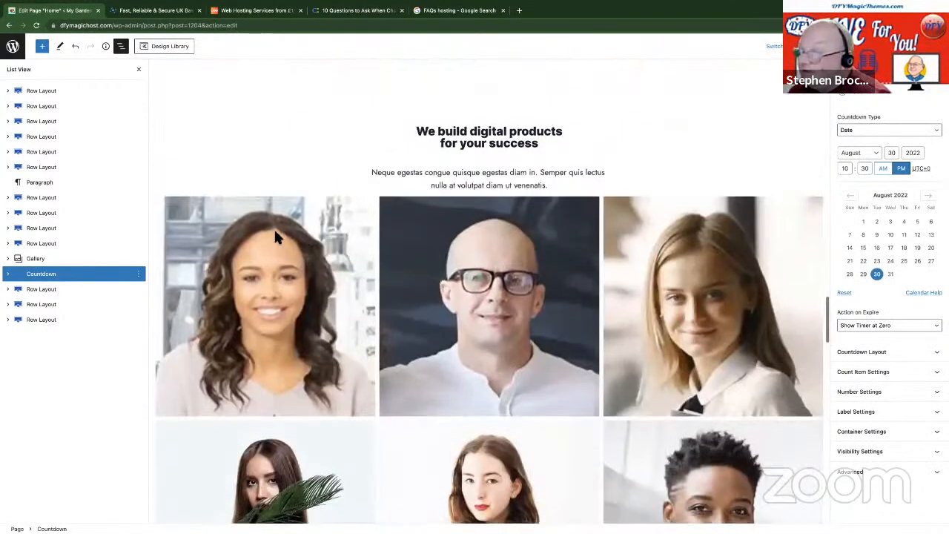
scroll(258, 217, "down", 6)
scroll(258, 215, "up", 5)
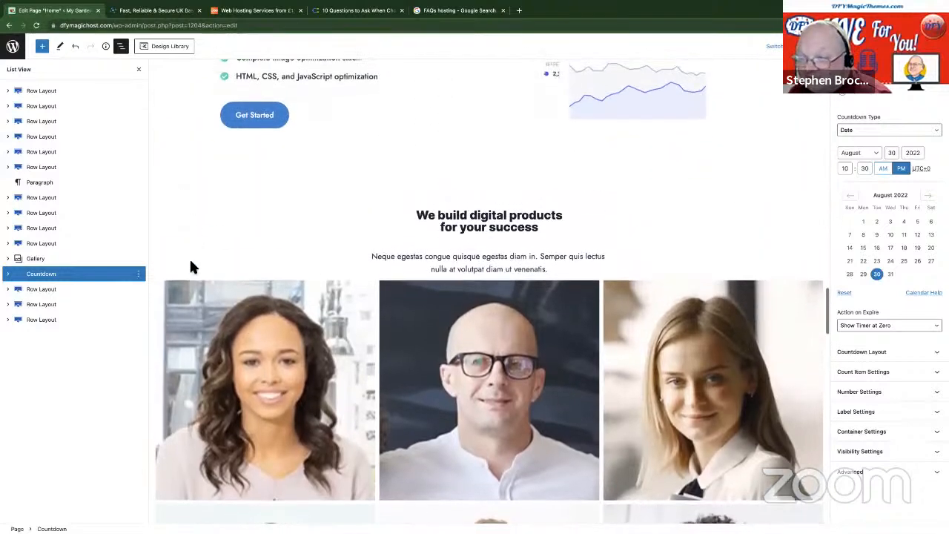
left_click(189, 261)
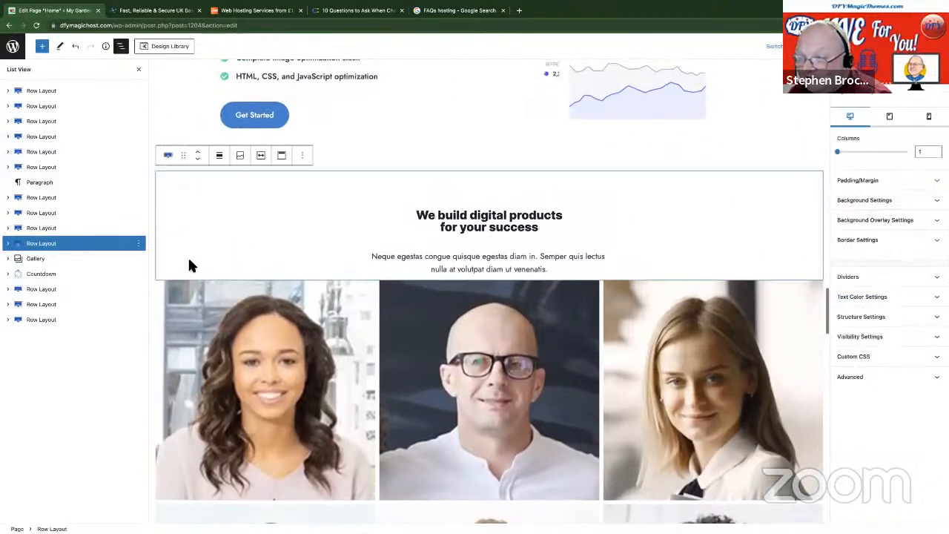
left_click(164, 297)
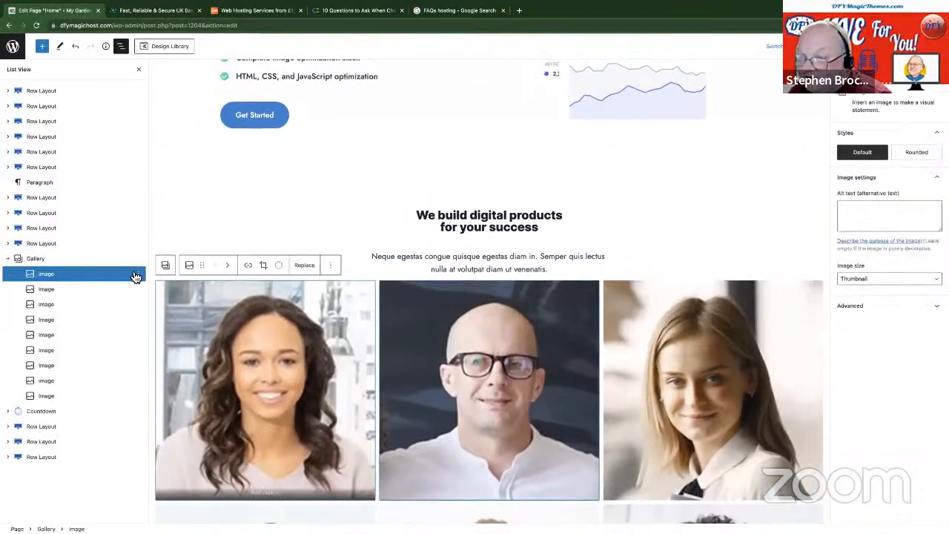
left_click(46, 260)
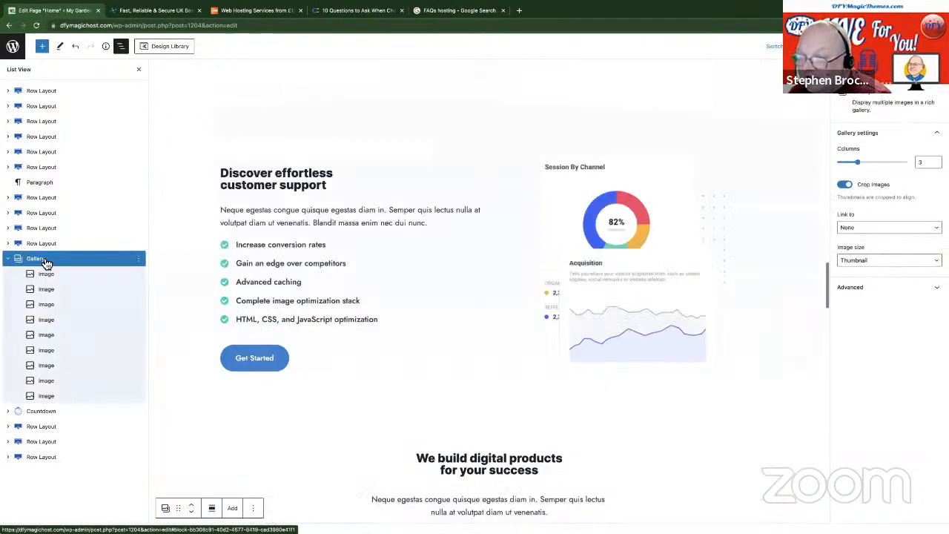
left_click(139, 259)
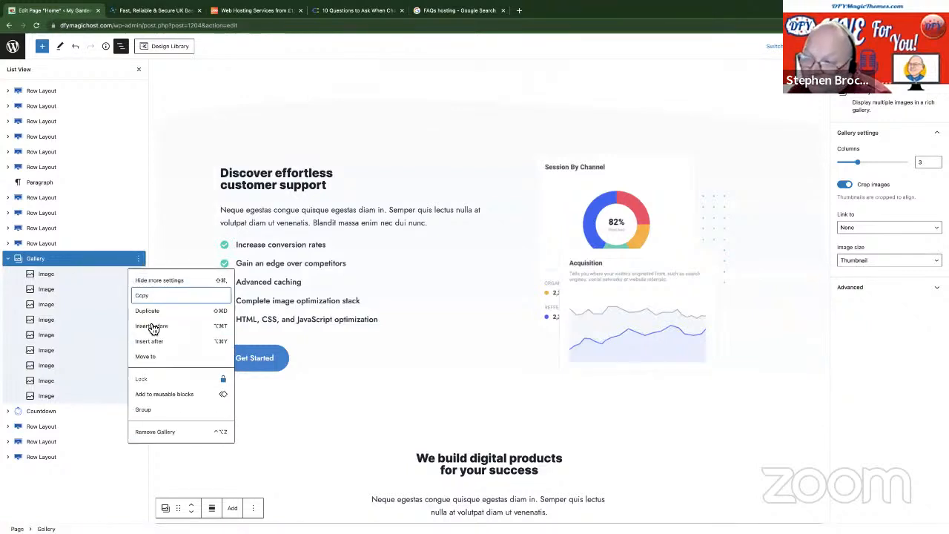
left_click(152, 432)
Centre the text alignment of the Countdown block above the pricing table
scroll(272, 364, "down", 2)
scroll(274, 360, "down", 1)
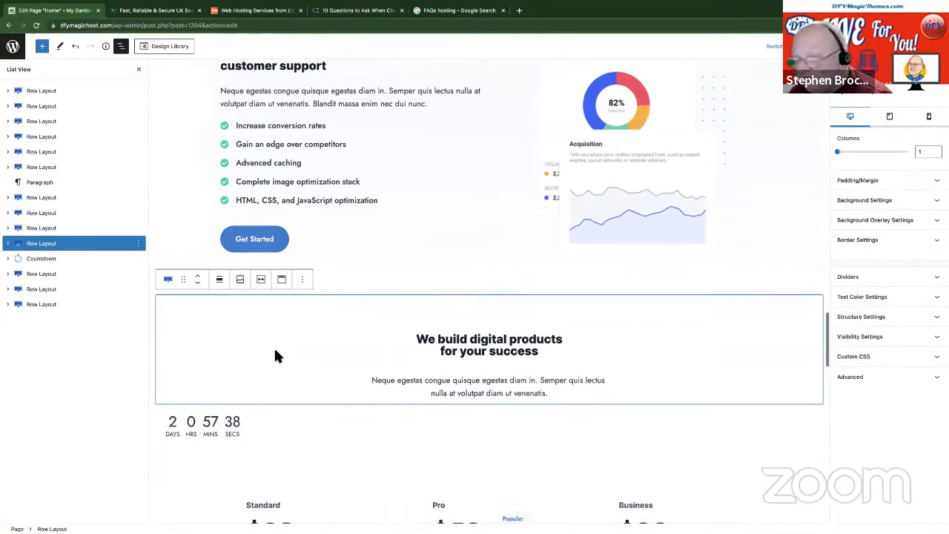
left_click(322, 418)
left_click(212, 388)
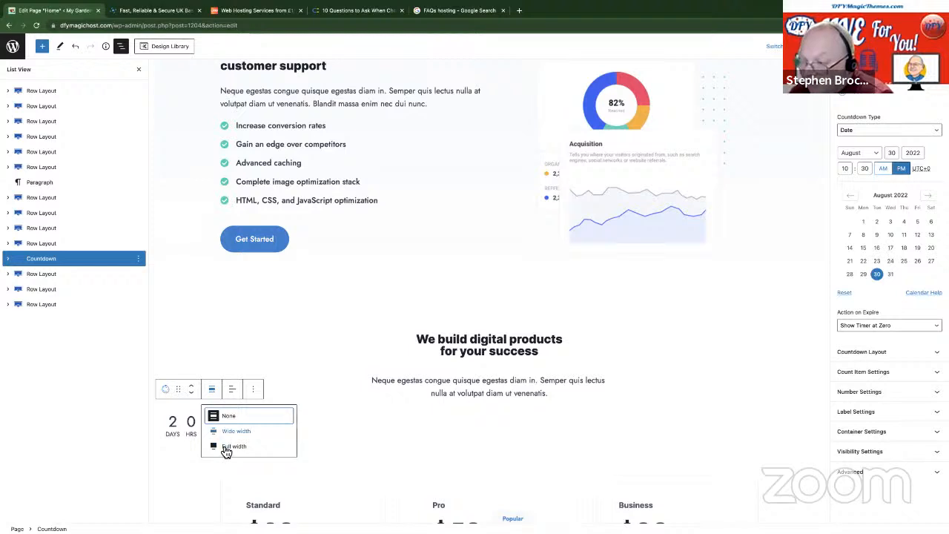
left_click(233, 391)
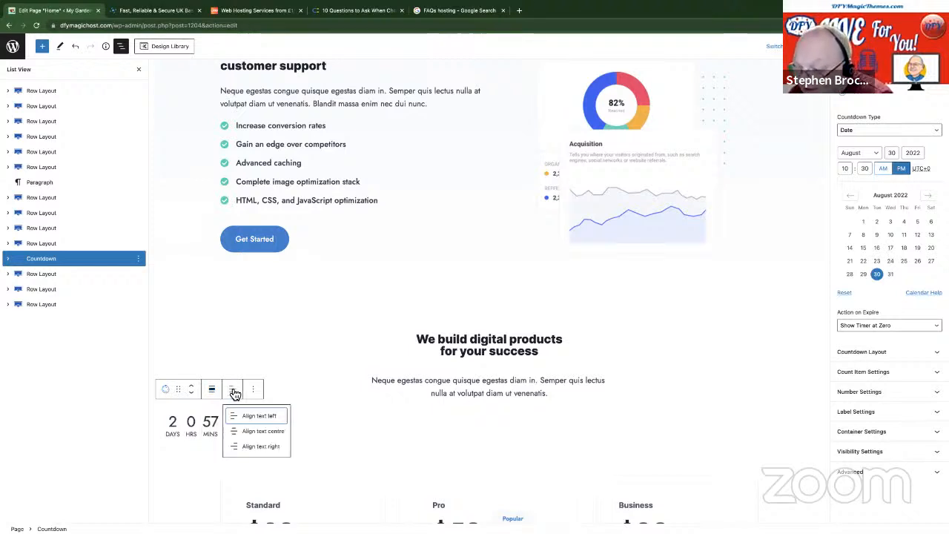
left_click(249, 432)
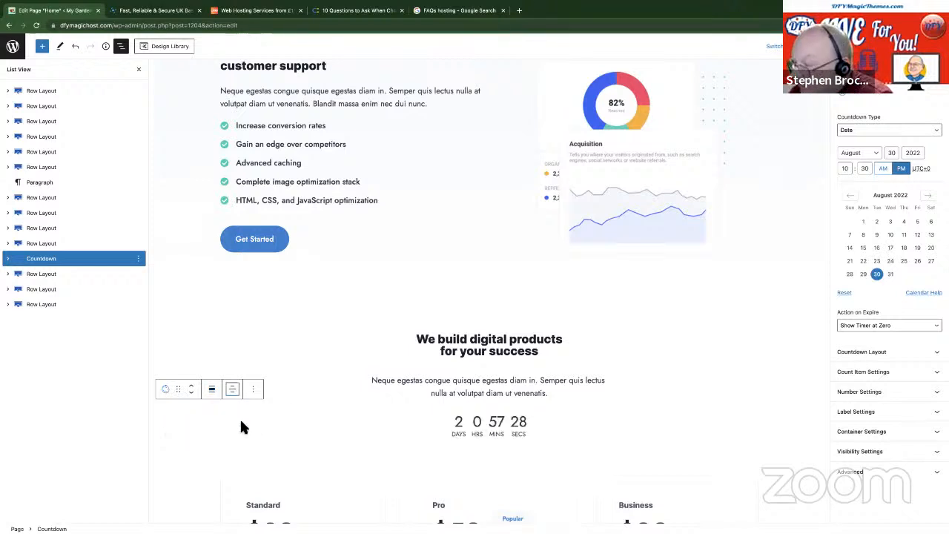
left_click(692, 324)
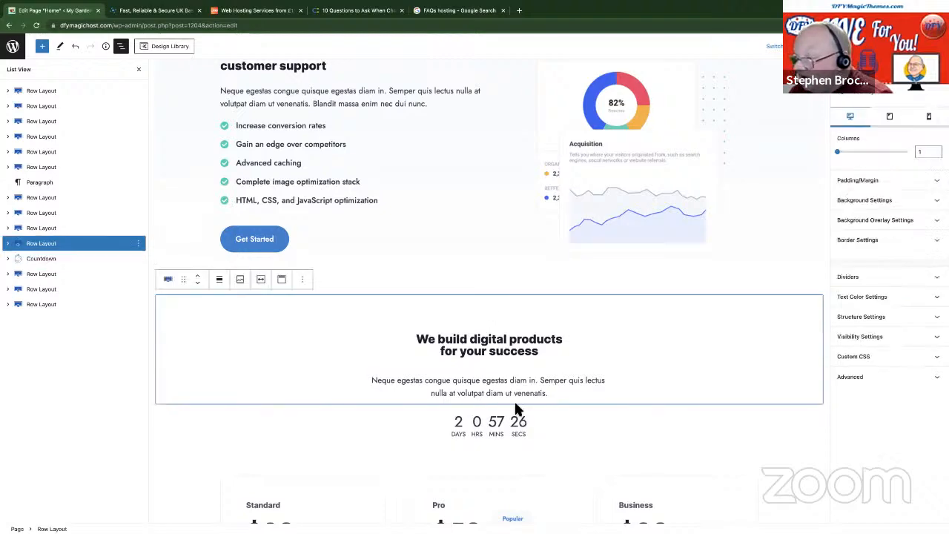
Review the rest of the Home page, including the pricing, logos, xFields, spintax shortcodes and Magic Page SEO settings
scroll(517, 408, "down", 1)
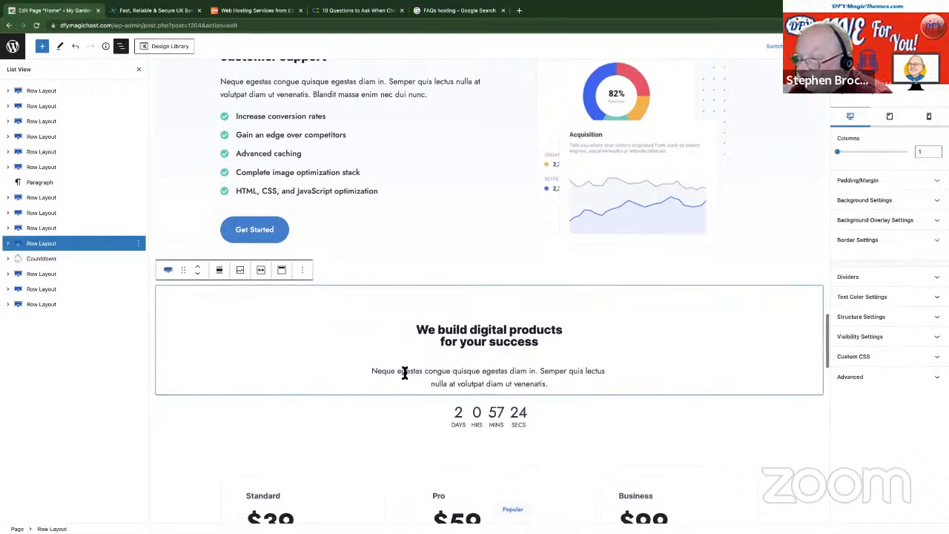
scroll(539, 427, "down", 5)
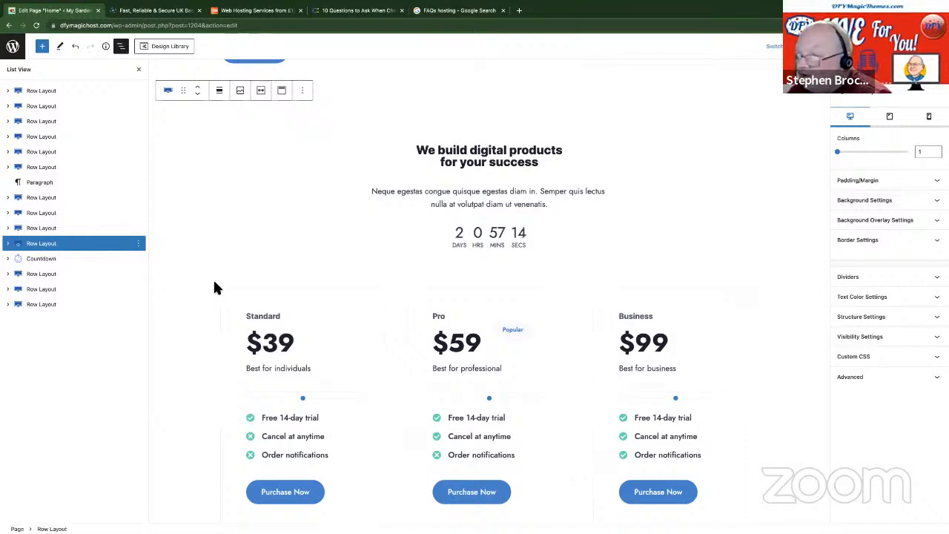
scroll(214, 287, "down", 5)
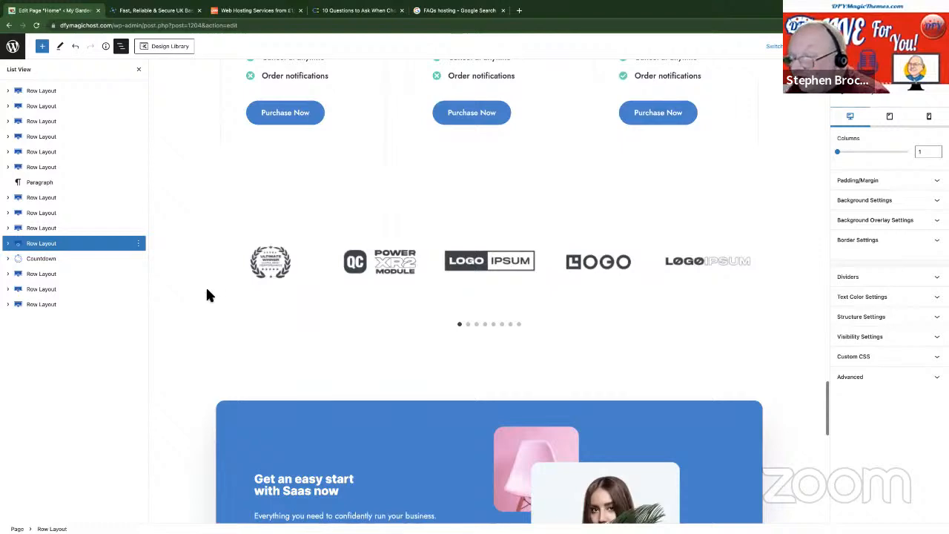
scroll(211, 289, "down", 7)
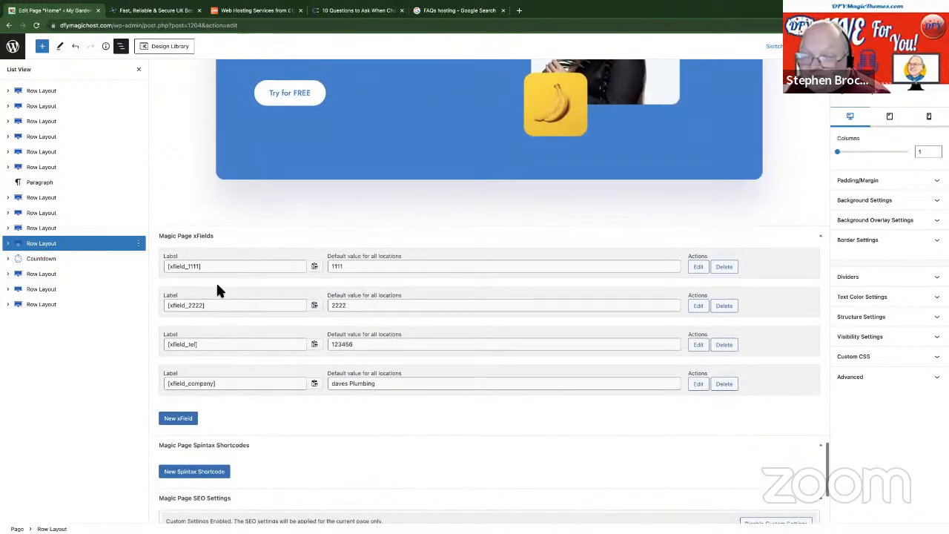
scroll(217, 289, "down", 1)
scroll(217, 291, "down", 2)
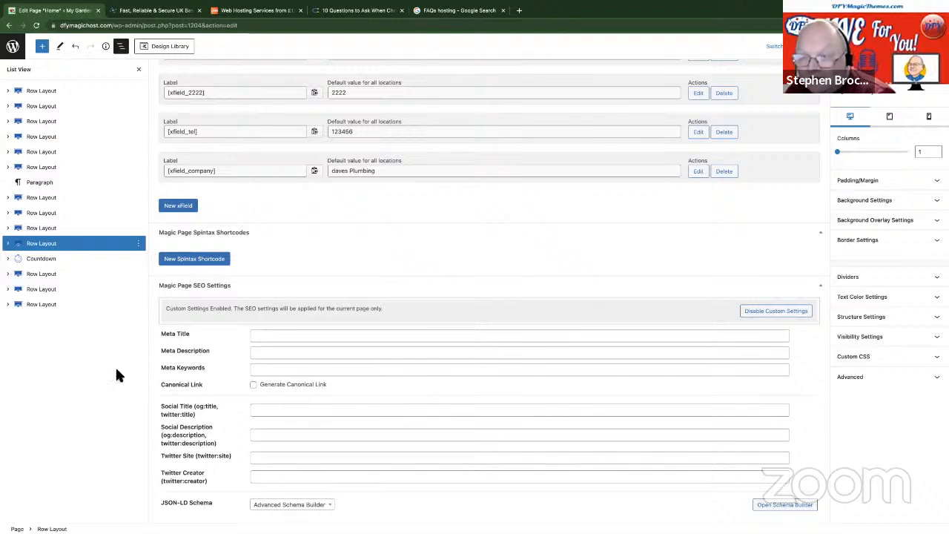
scroll(294, 360, "up", 15)
scroll(289, 362, "up", 6)
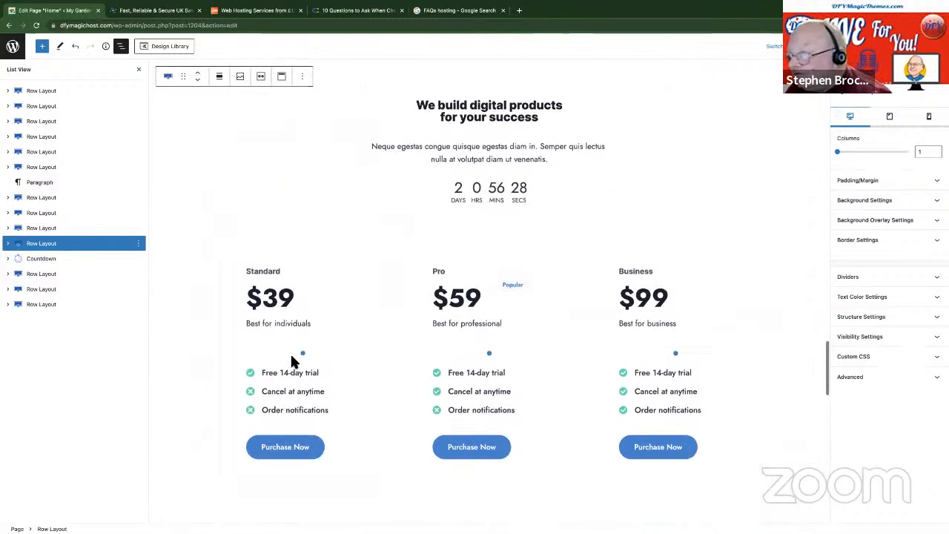
scroll(289, 359, "up", 1)
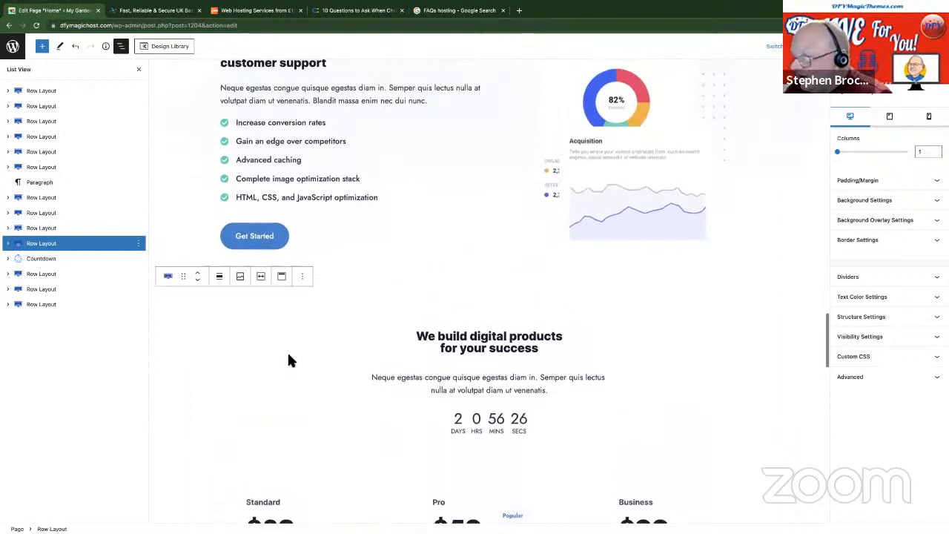
scroll(312, 398, "down", 15)
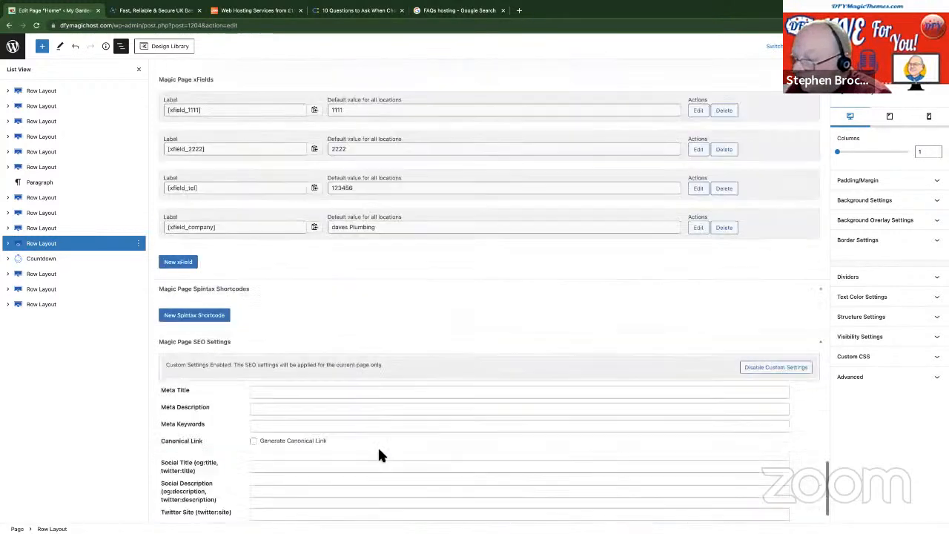